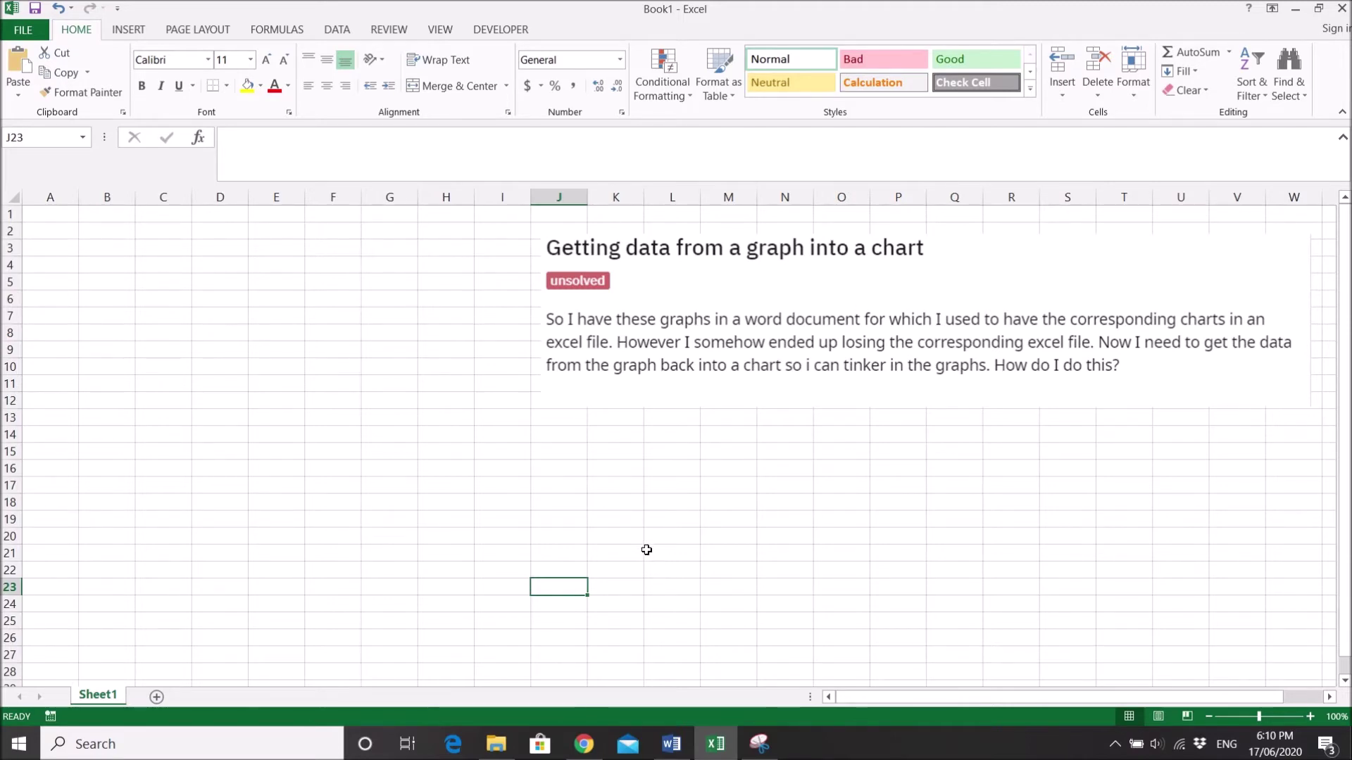
Step: Switch from the blank Book1 workbook to the Word document holding the value bar chart
{"action": "left_click", "coordinate": [669, 750]}
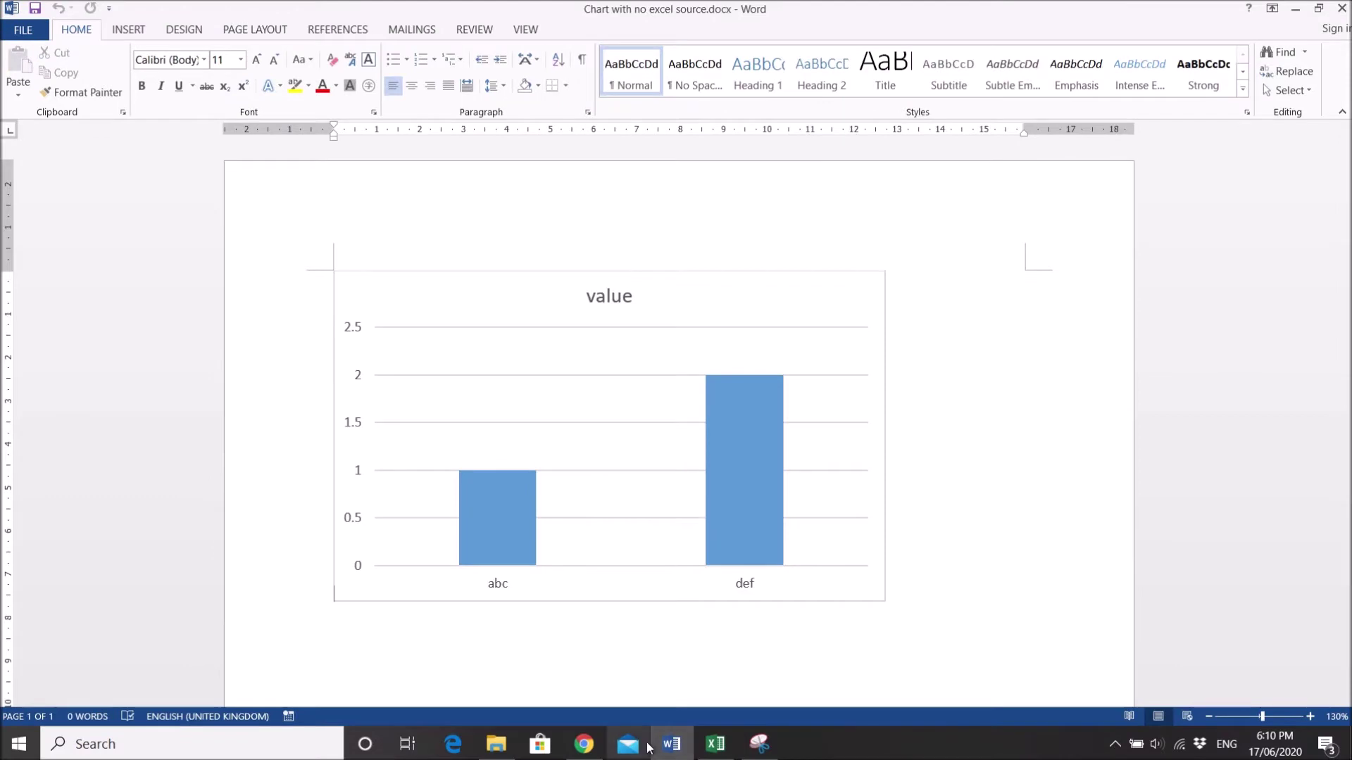
{"action": "left_click", "coordinate": [694, 319]}
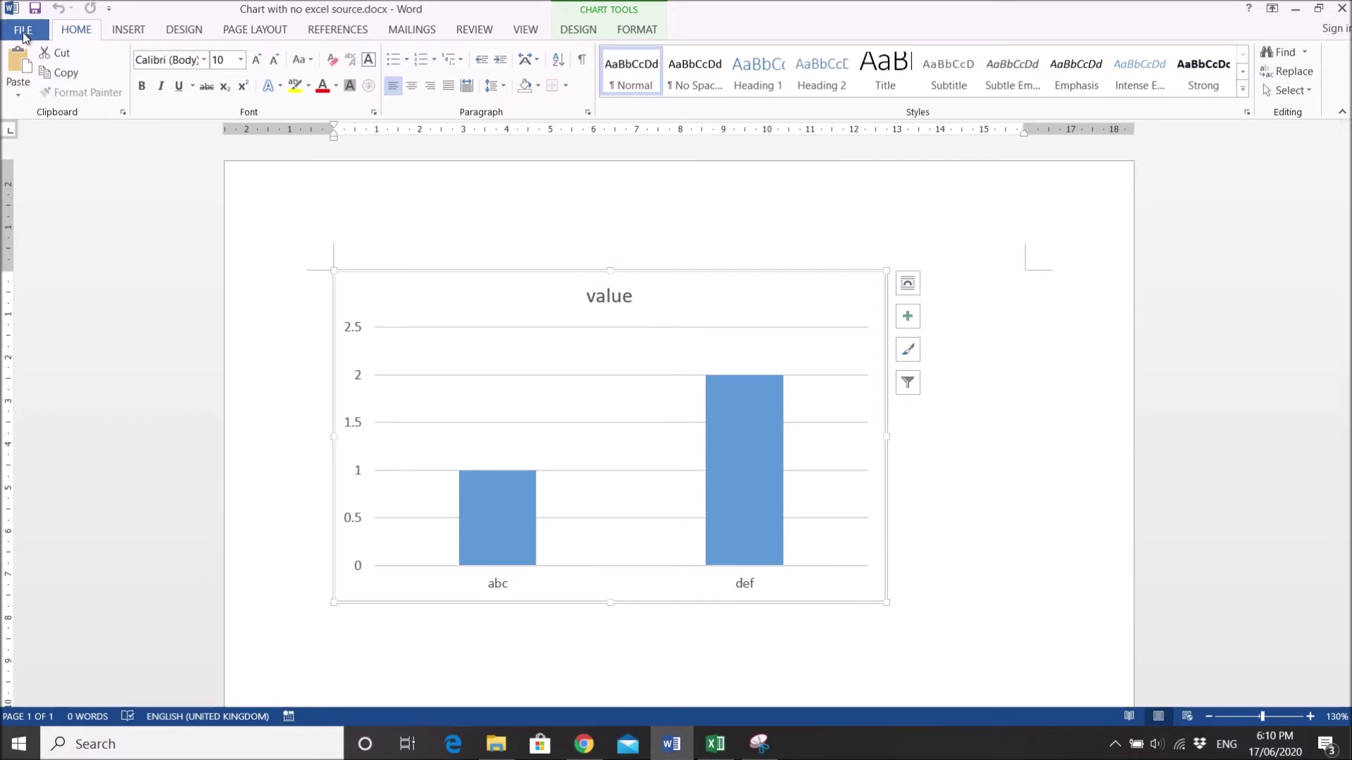
{"action": "left_click", "coordinate": [23, 31]}
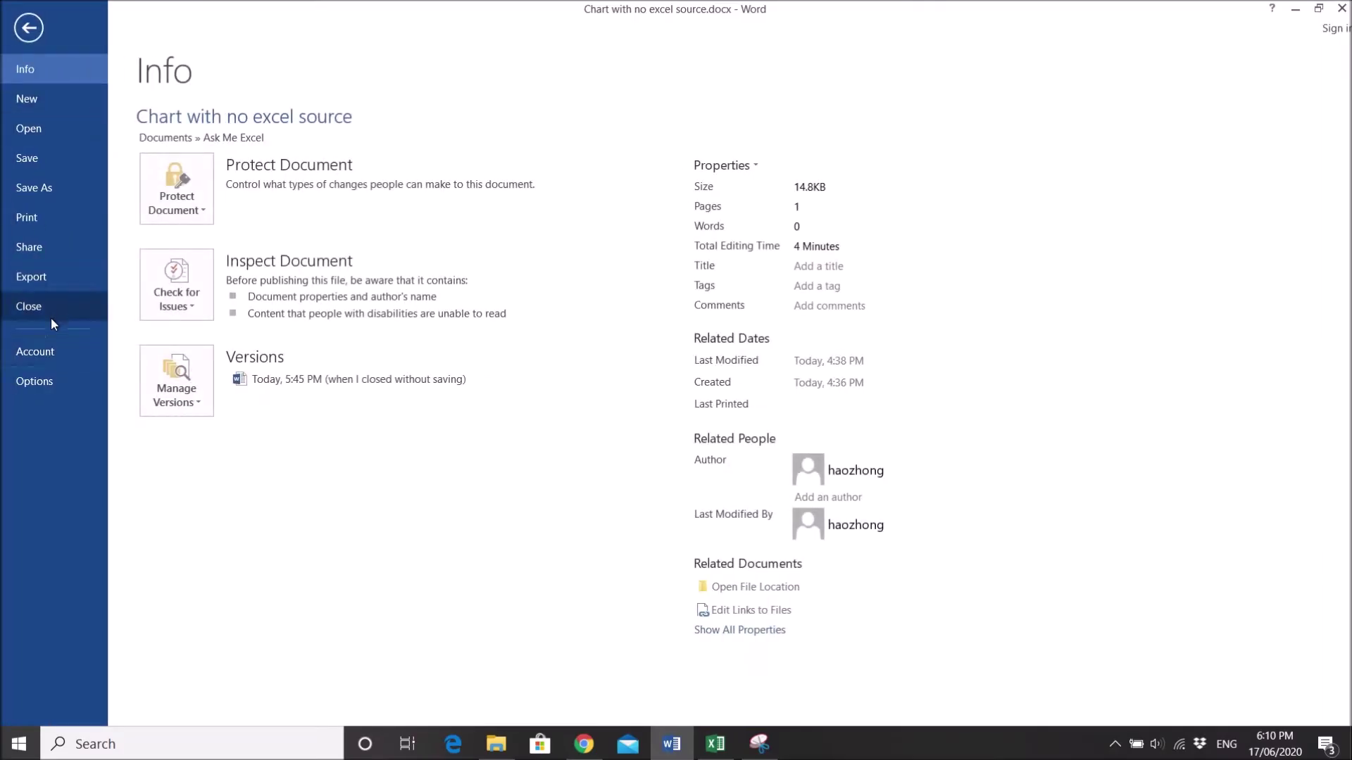
{"action": "left_click", "coordinate": [749, 610]}
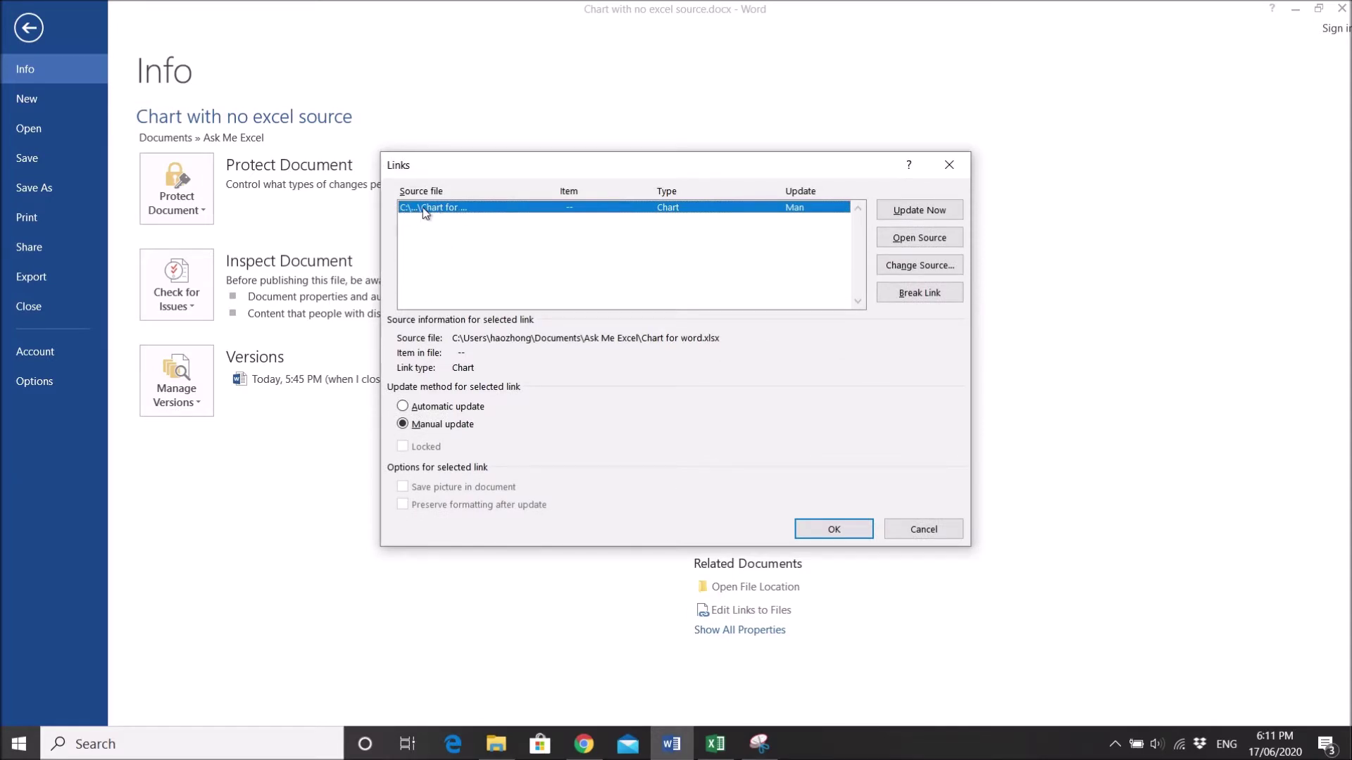
{"action": "left_click", "coordinate": [865, 528]}
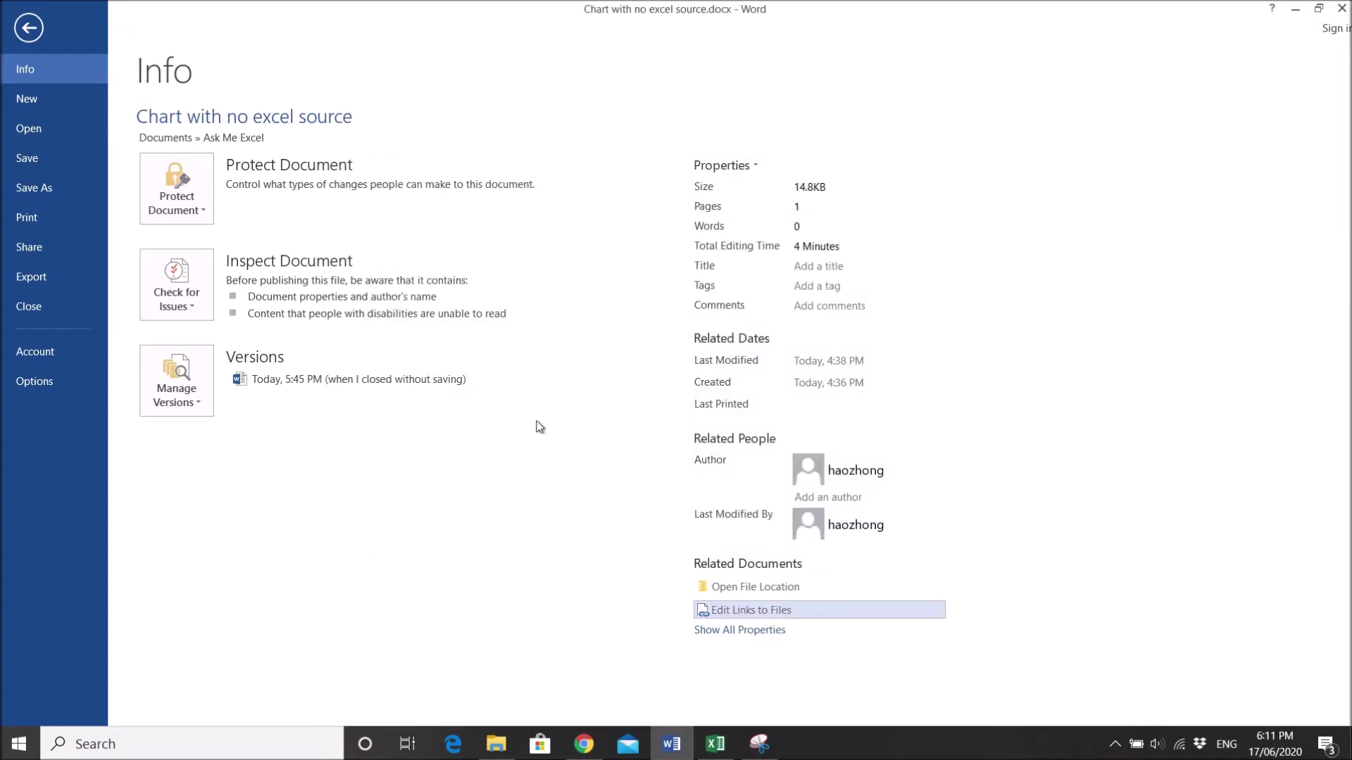
{"action": "left_click", "coordinate": [23, 31]}
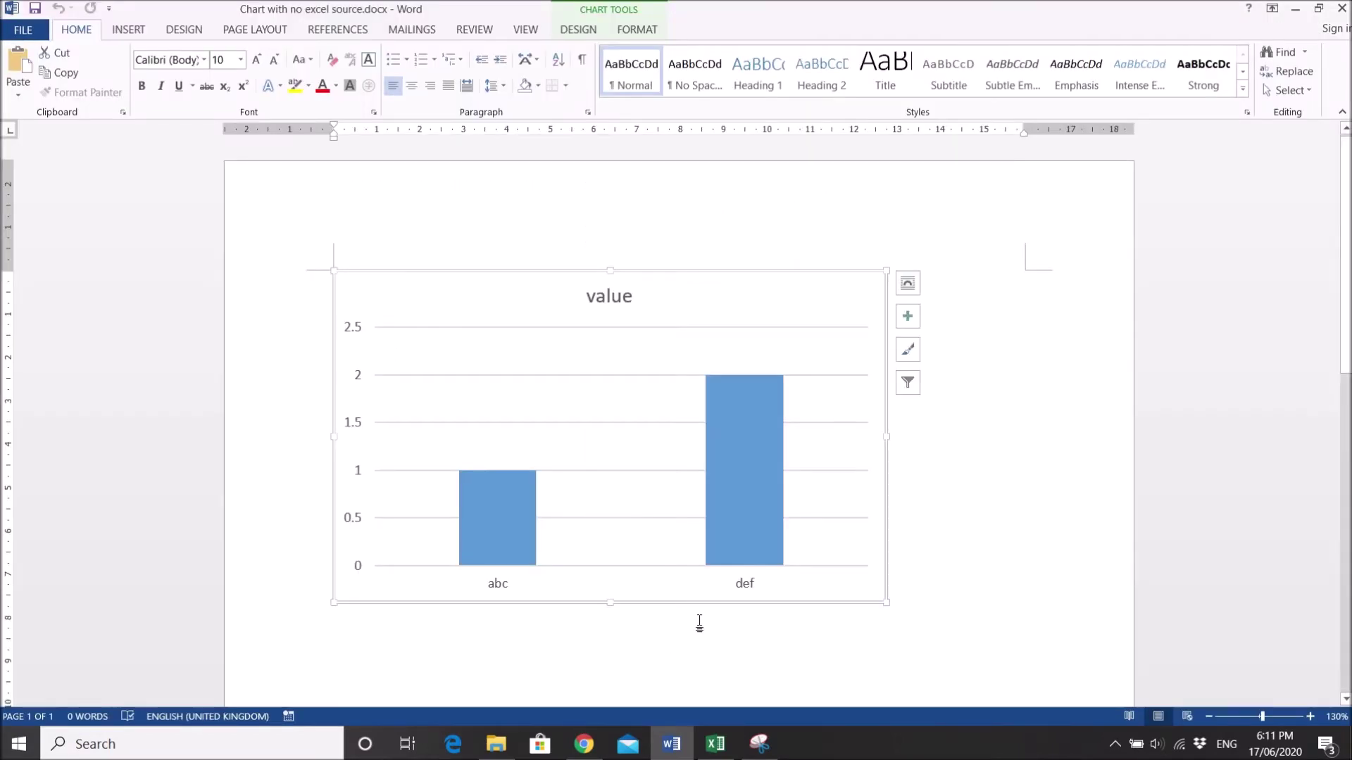
{"action": "left_click", "coordinate": [579, 30]}
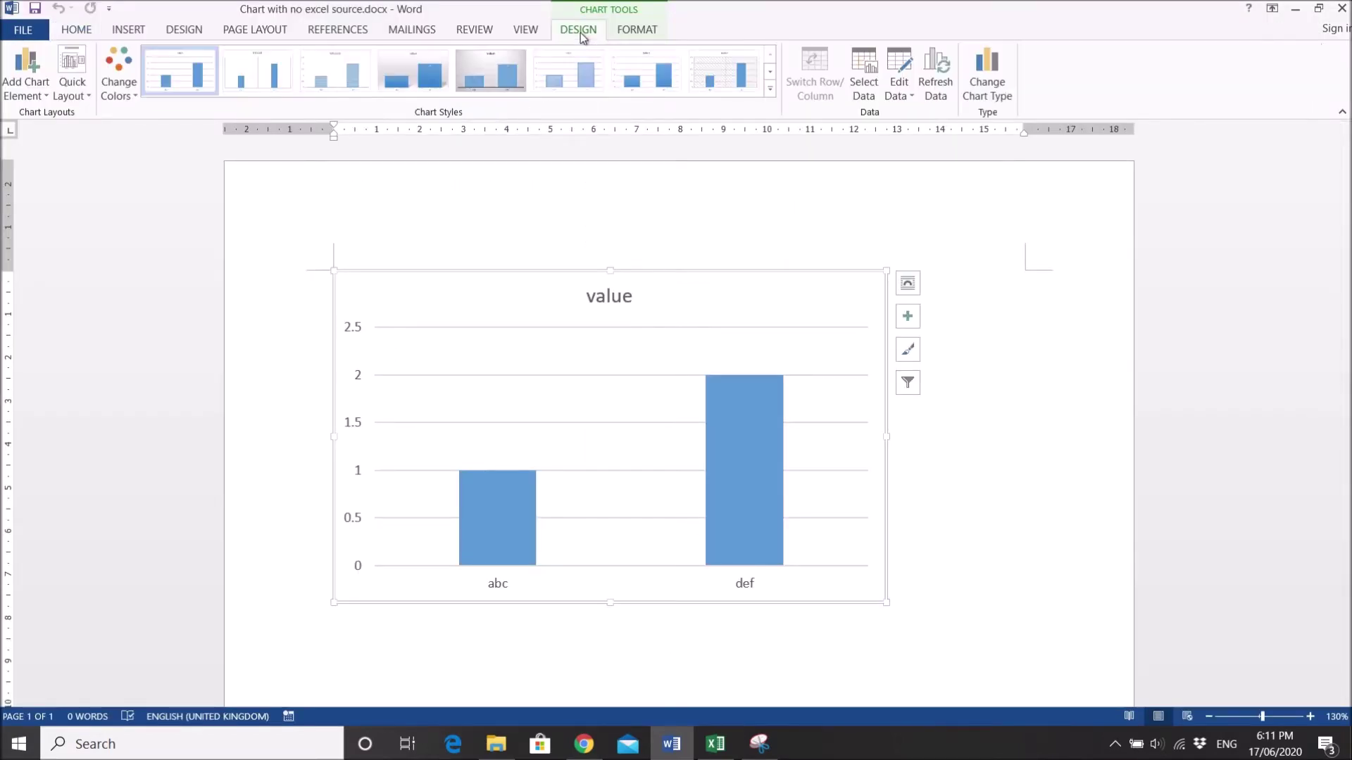
{"action": "left_click", "coordinate": [897, 95]}
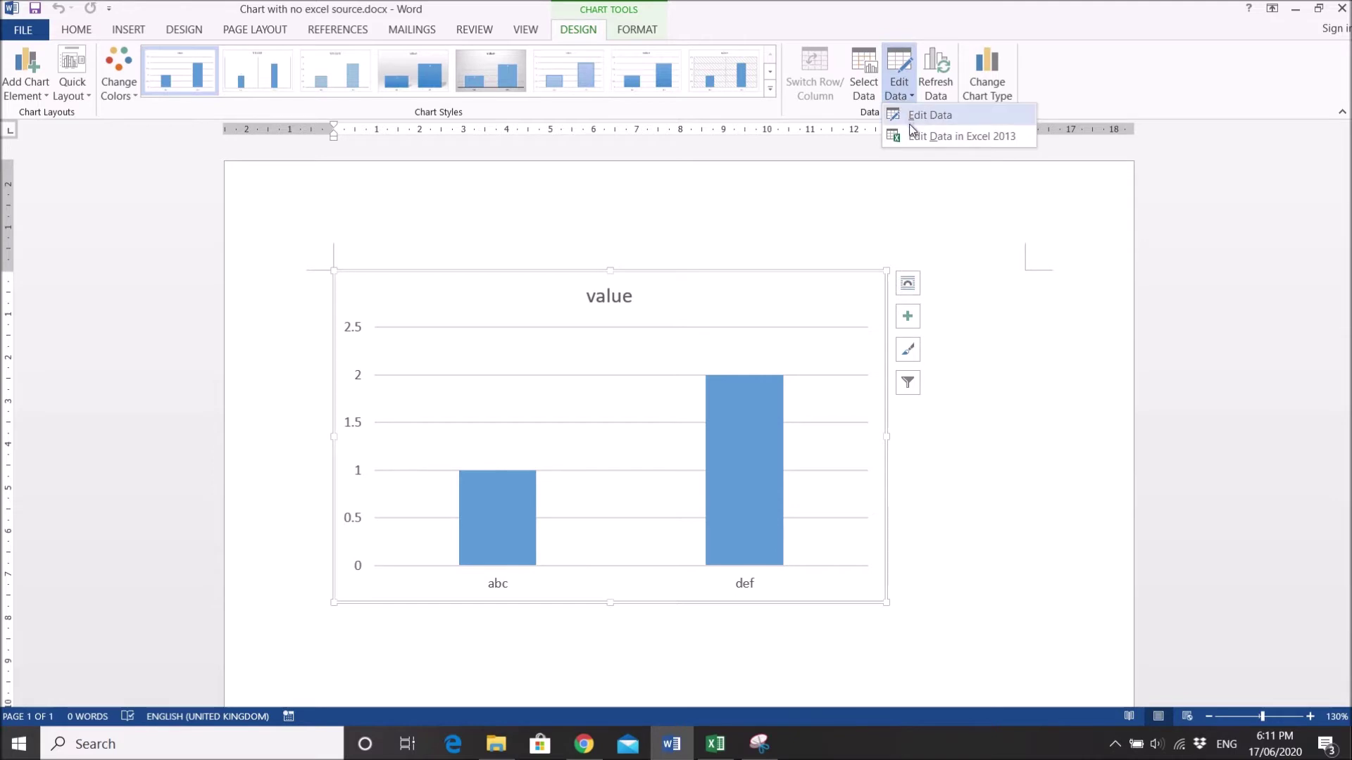
{"action": "left_click", "coordinate": [913, 121]}
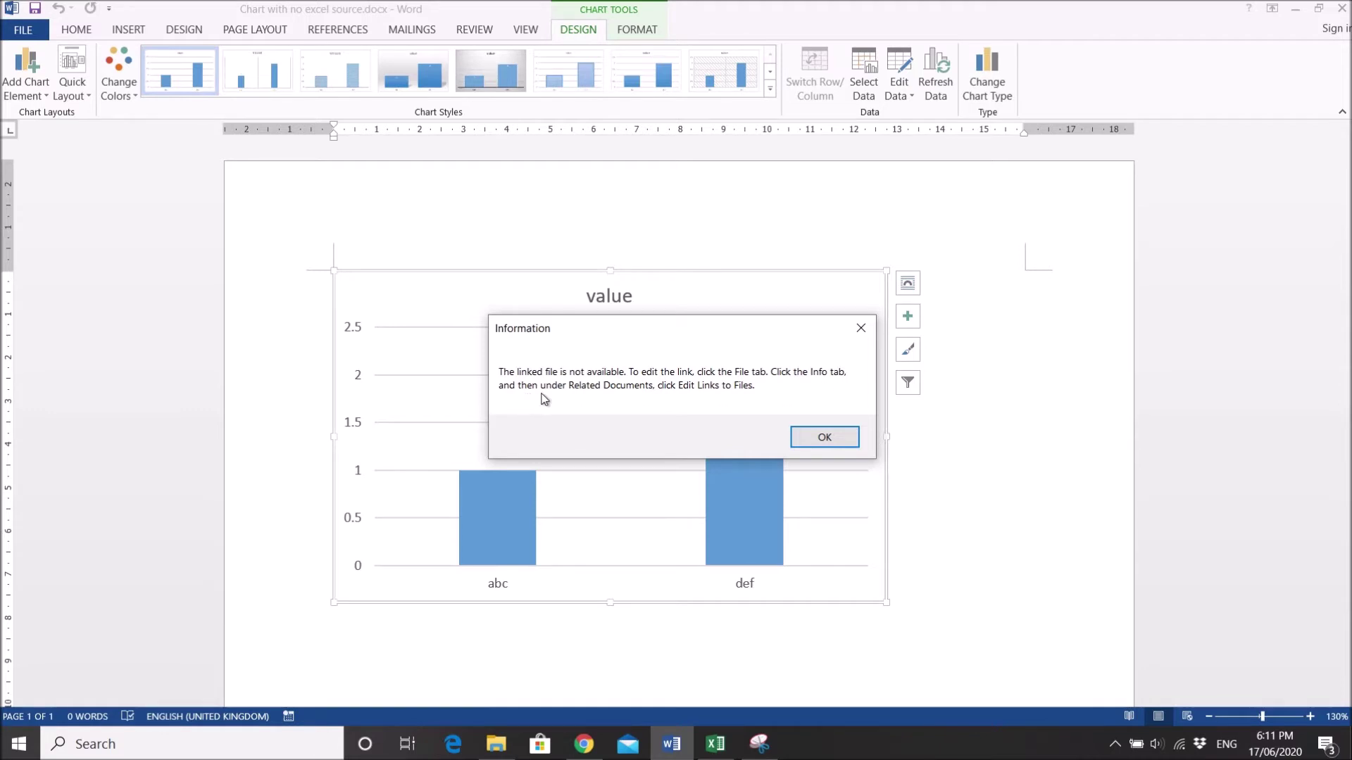
{"action": "left_click", "coordinate": [848, 437]}
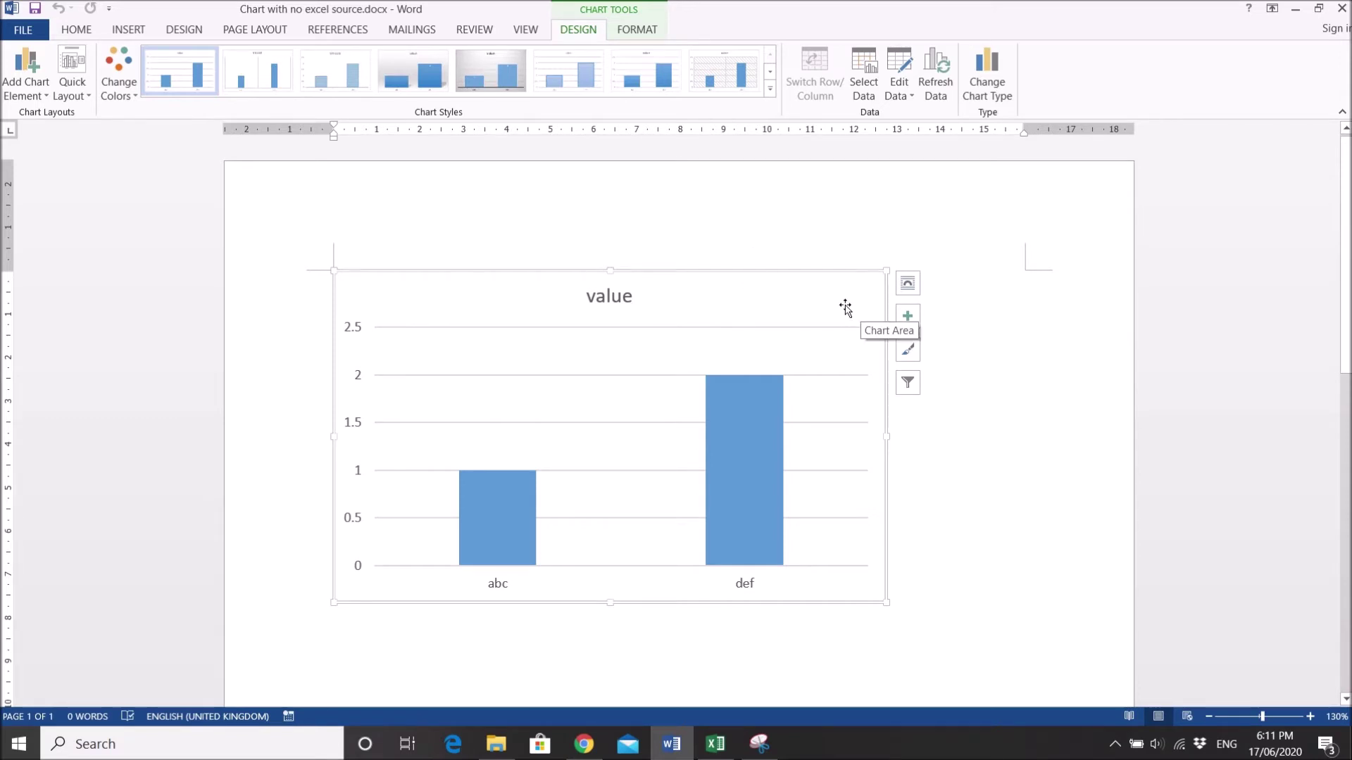
Step: Apply Quick Layout 5 to the chart, adding a vertical axis title and data table
{"action": "left_click", "coordinate": [79, 102]}
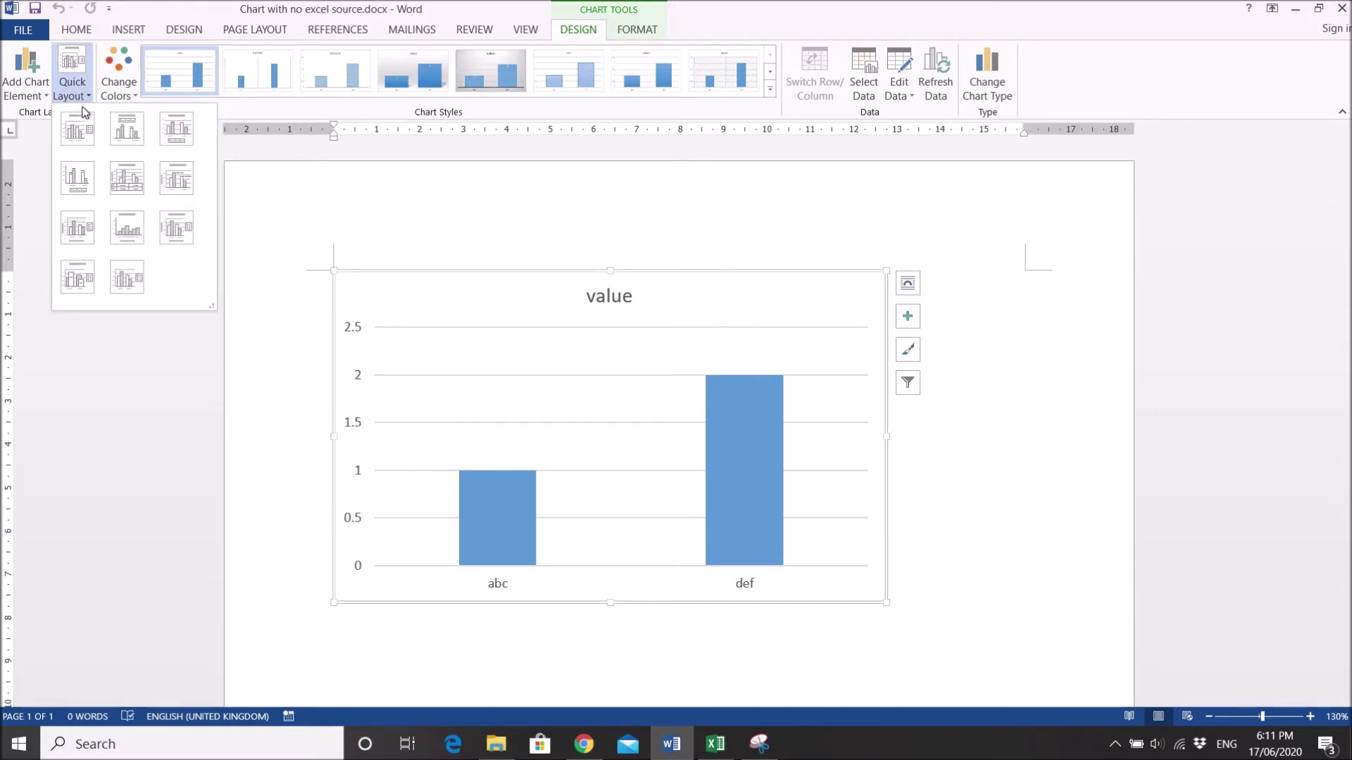
{"action": "left_click", "coordinate": [127, 181]}
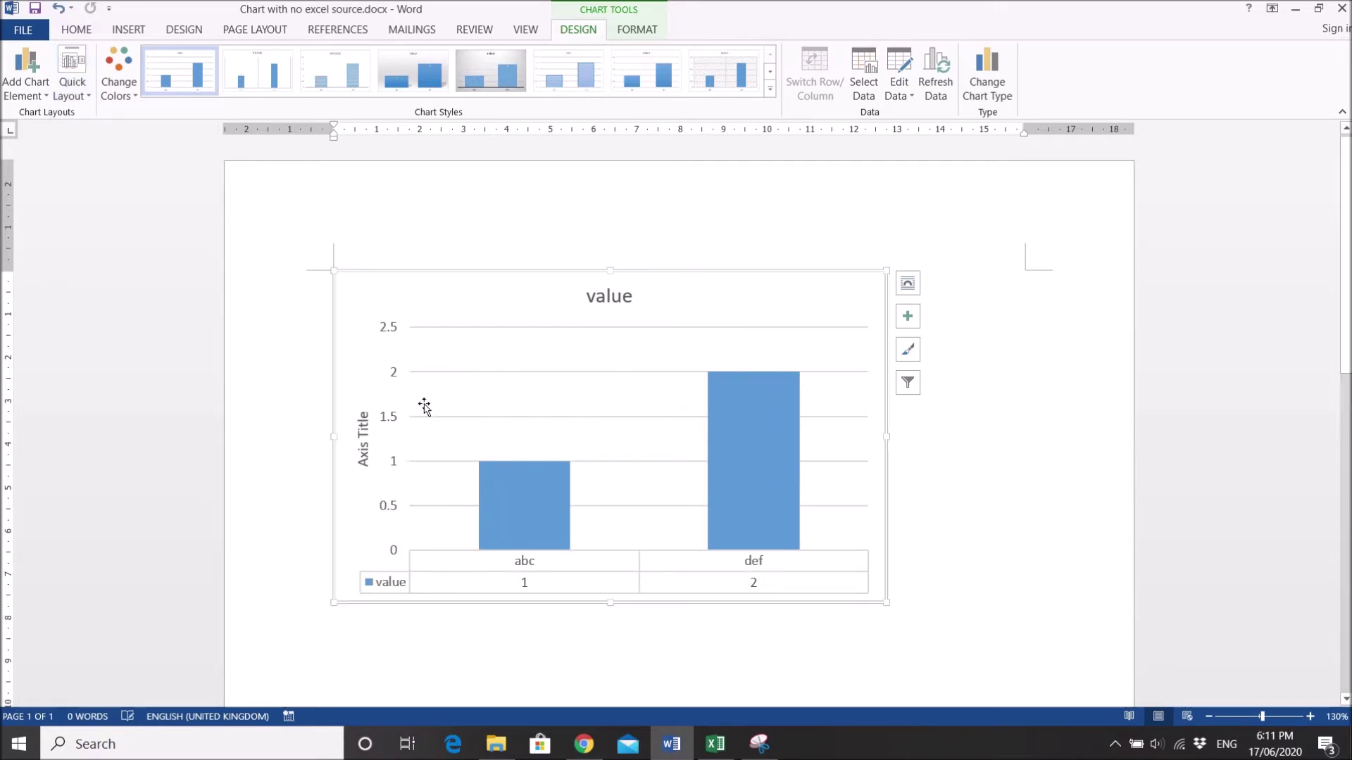
{"action": "left_click", "coordinate": [986, 536]}
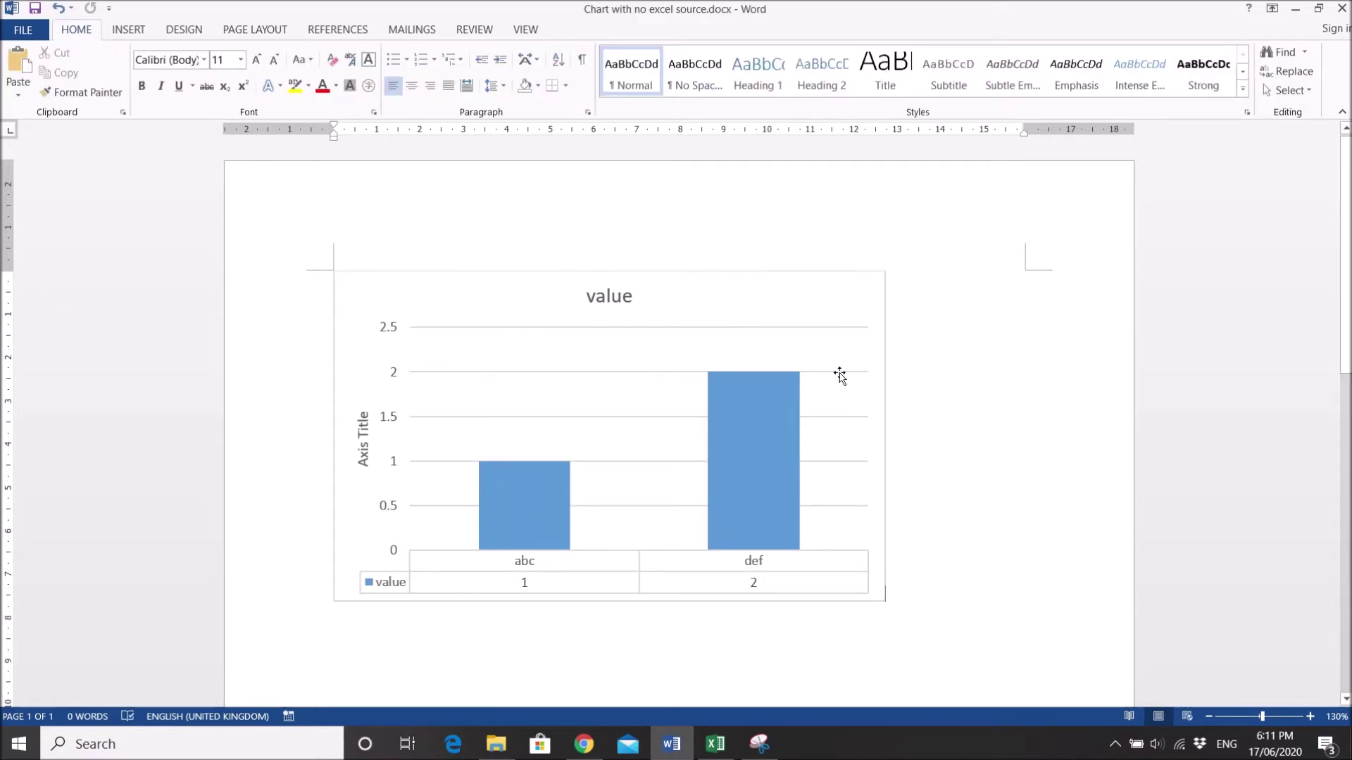
{"action": "left_click", "coordinate": [810, 305]}
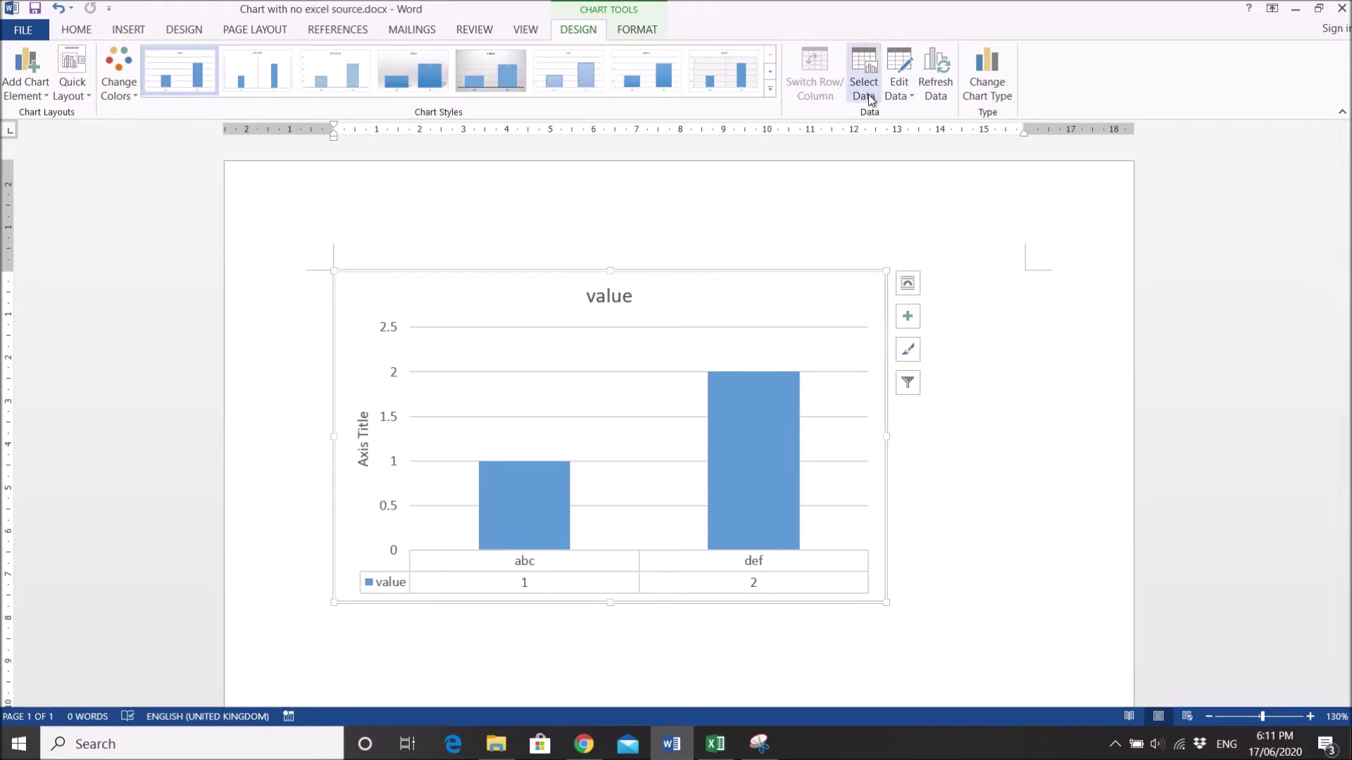
Step: Retry Edit Data on the chart and dismiss the missing linked file message
{"action": "left_click", "coordinate": [899, 91]}
{"action": "left_click", "coordinate": [914, 135]}
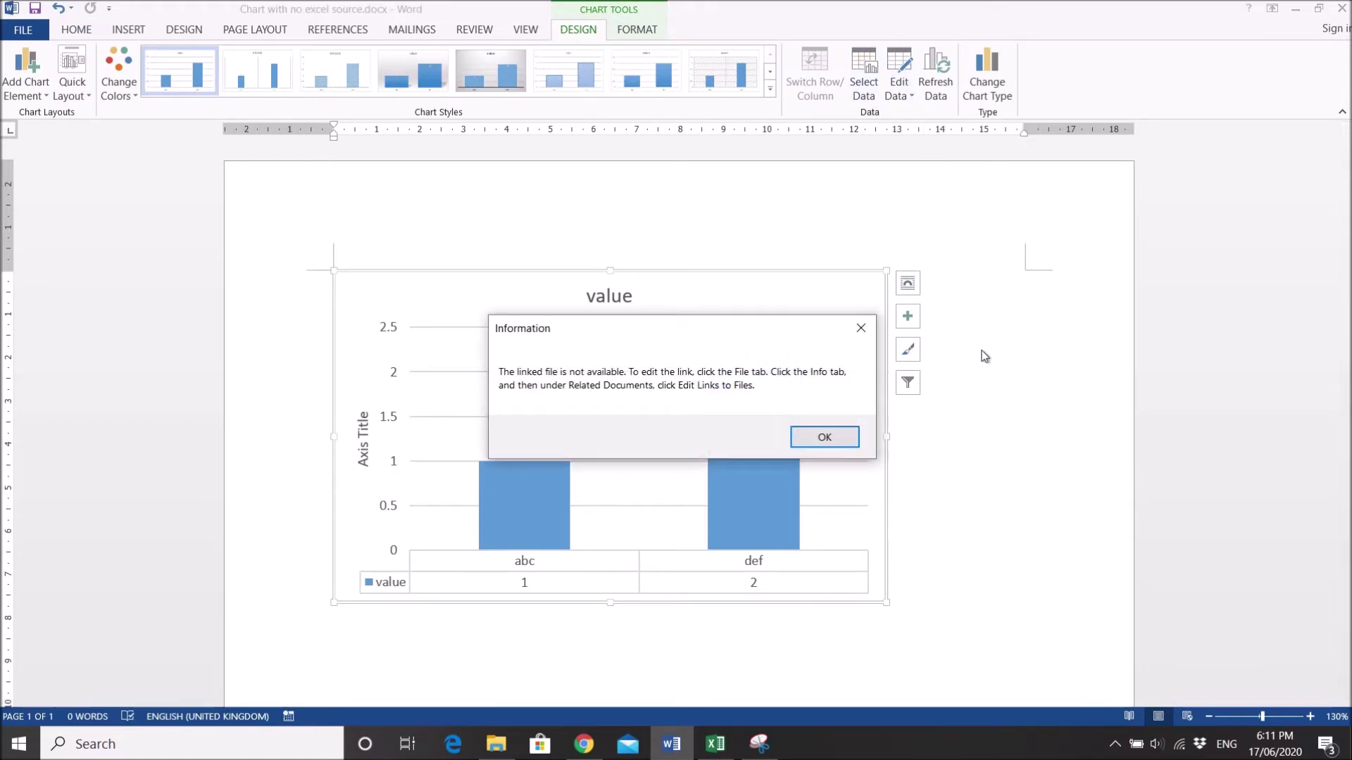
{"action": "left_click", "coordinate": [822, 435]}
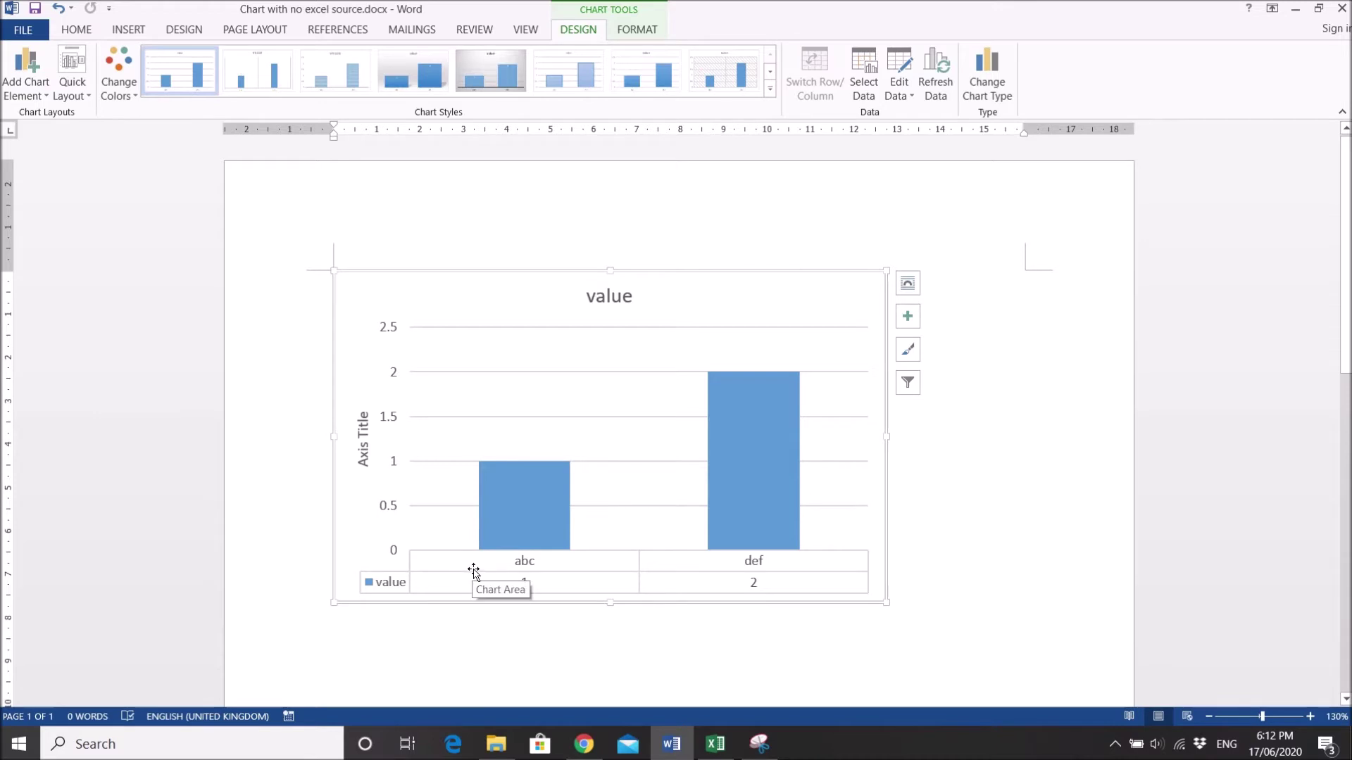
{"action": "left_click", "coordinate": [1024, 532]}
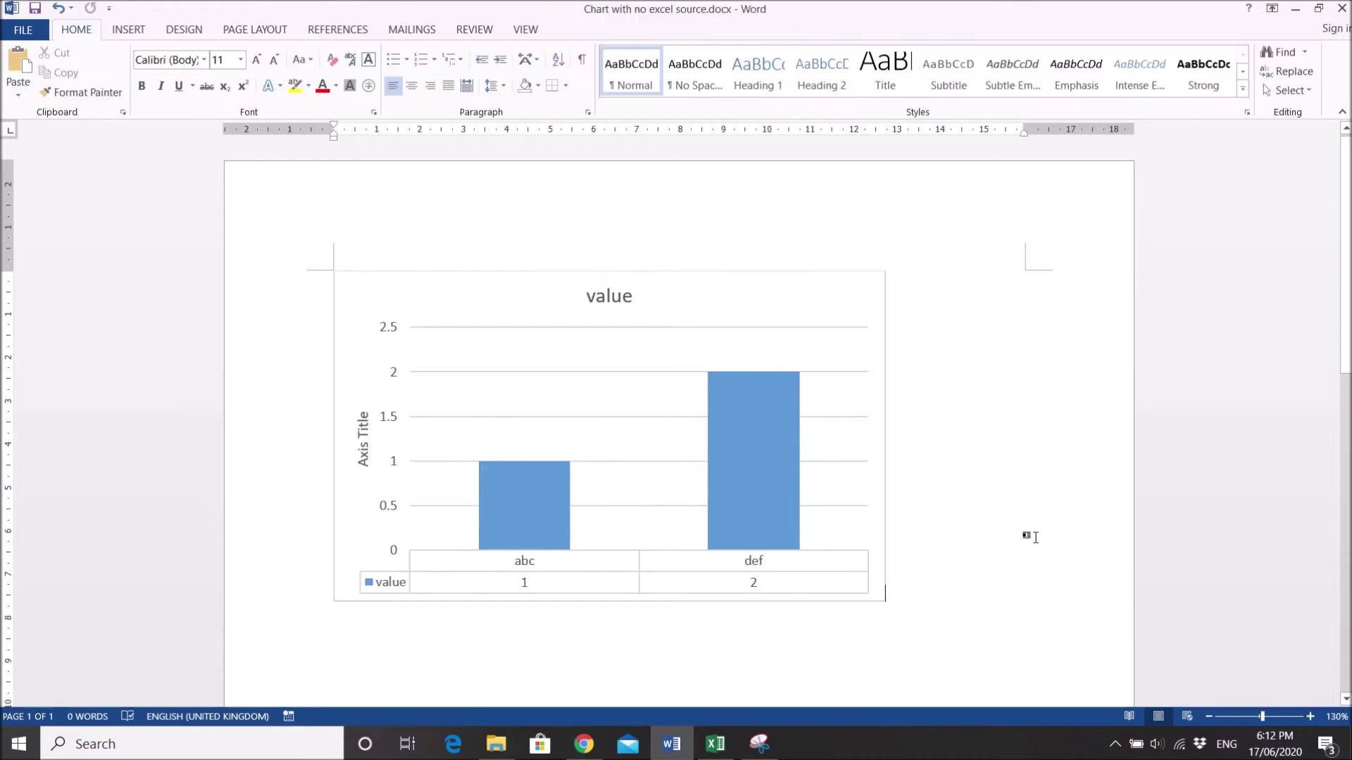
Step: Break the chart's link to the missing Chart for word.xlsx via Edit Links to Files
{"action": "left_click", "coordinate": [32, 31]}
{"action": "left_click", "coordinate": [727, 612]}
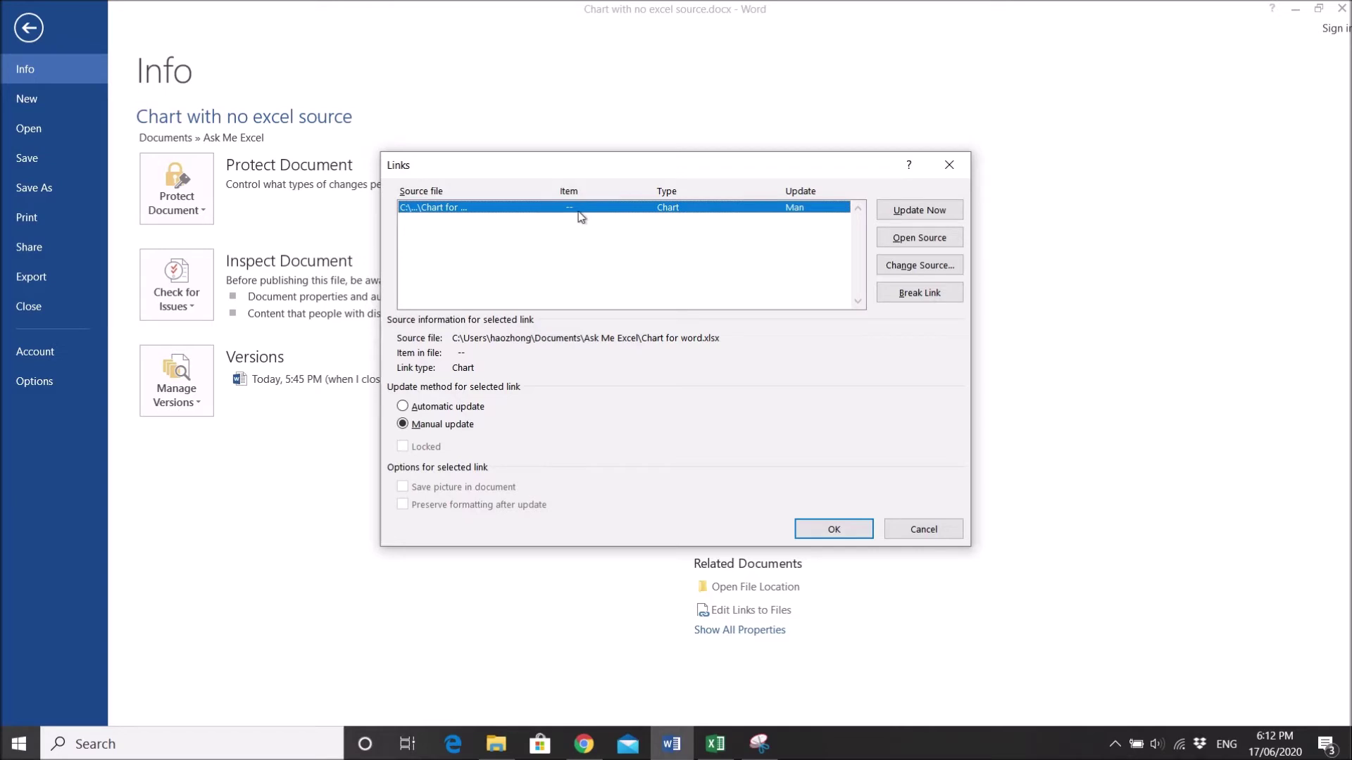
{"action": "left_click", "coordinate": [897, 296]}
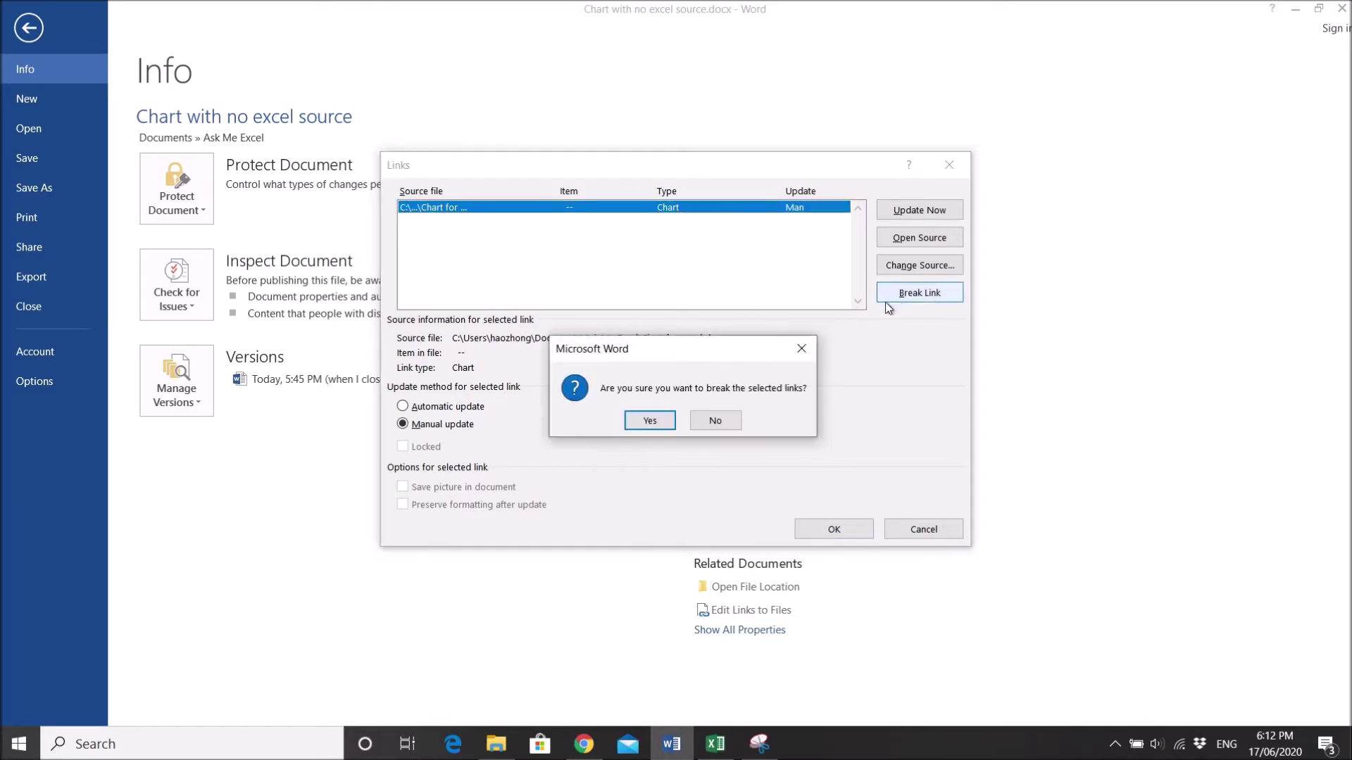
{"action": "left_click", "coordinate": [650, 421]}
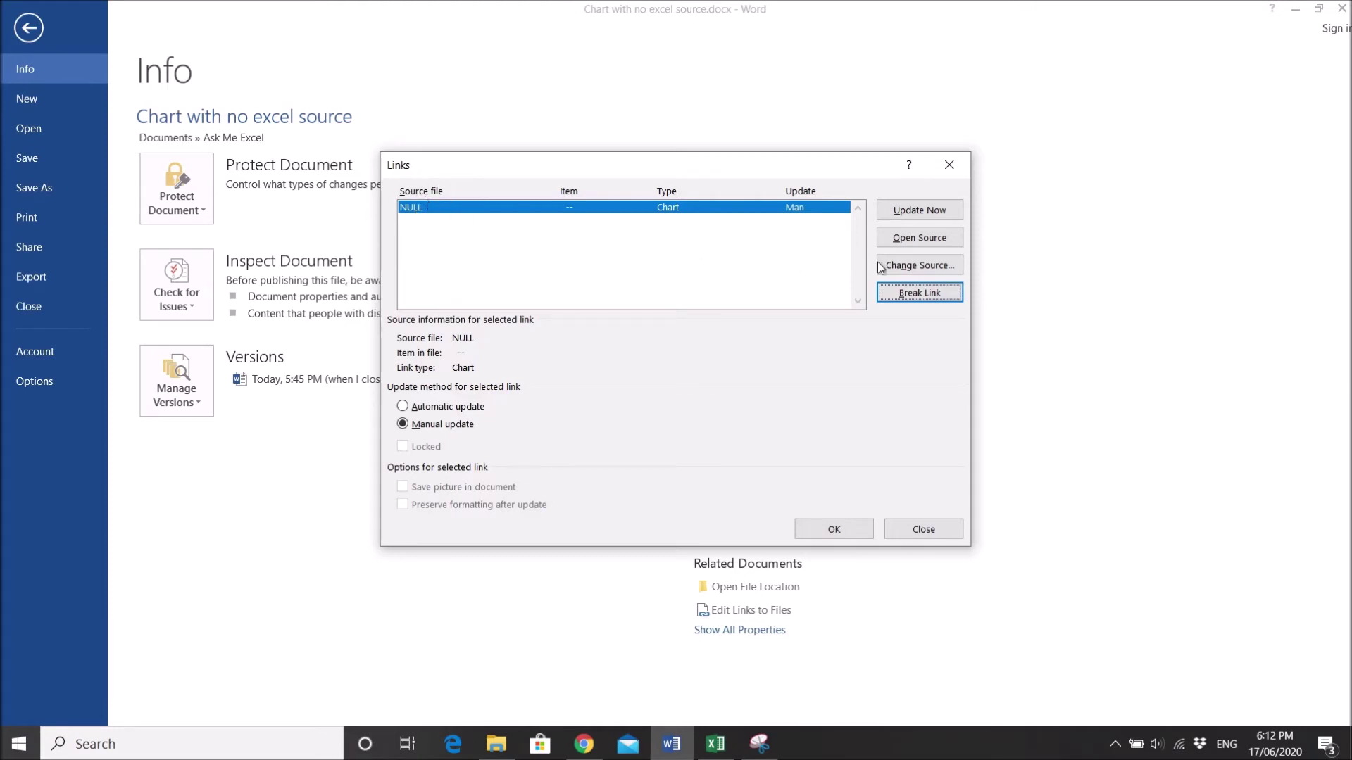
{"action": "left_click", "coordinate": [837, 529]}
Step: Reselect the chart in the document, view its Design options, then return to File Info
{"action": "left_click", "coordinate": [26, 29]}
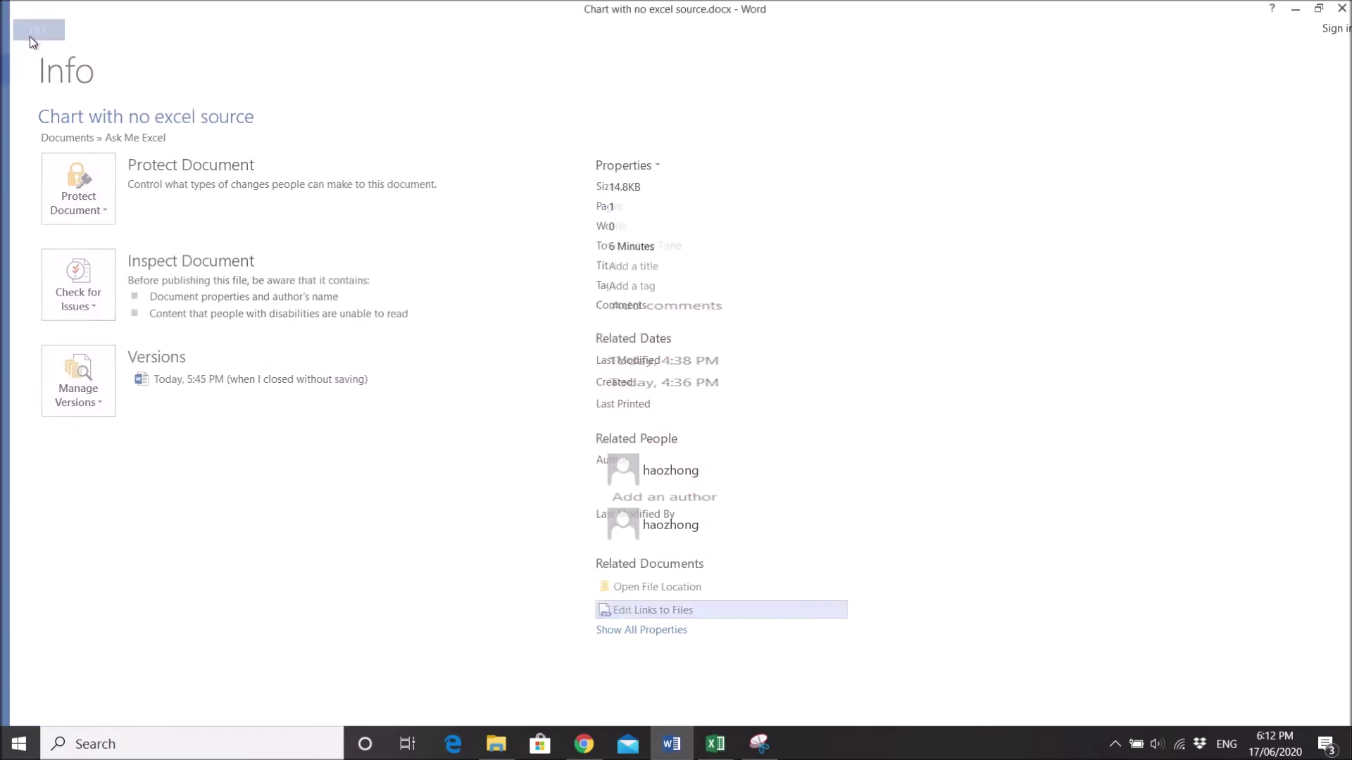
{"action": "left_click", "coordinate": [757, 301]}
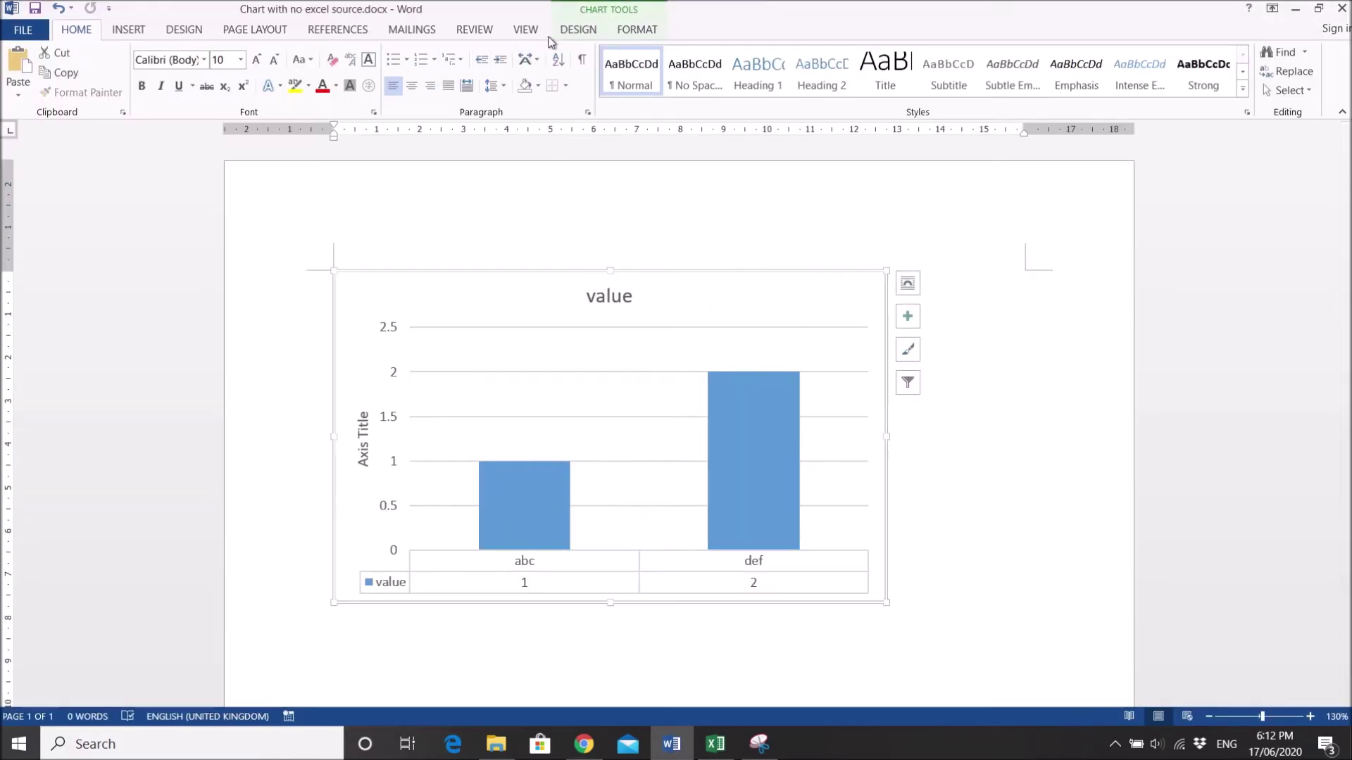
{"action": "left_click", "coordinate": [576, 29]}
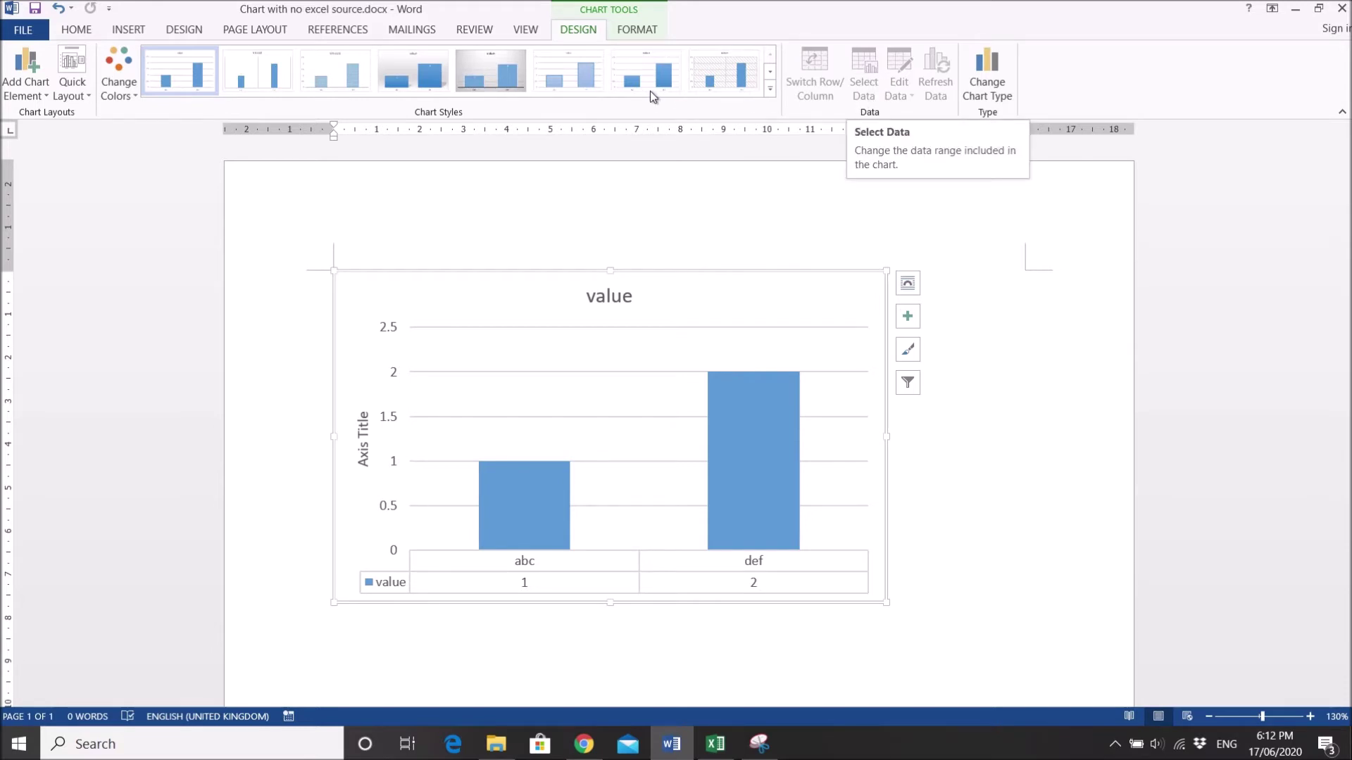
{"action": "left_click", "coordinate": [39, 31]}
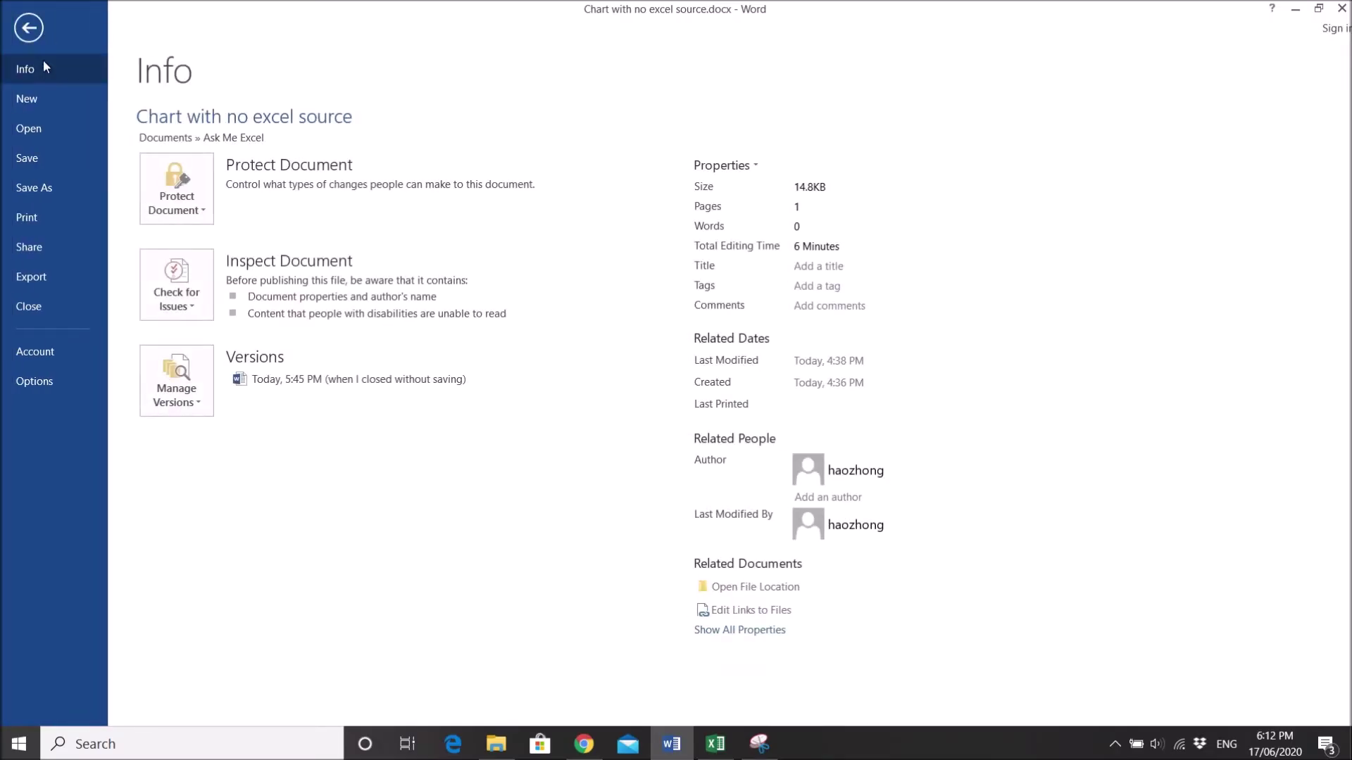
Step: Save a copy as 'Chart with no excel source.odt' in OpenDocument Text, accepting the compatibility warning
{"action": "left_click", "coordinate": [44, 191]}
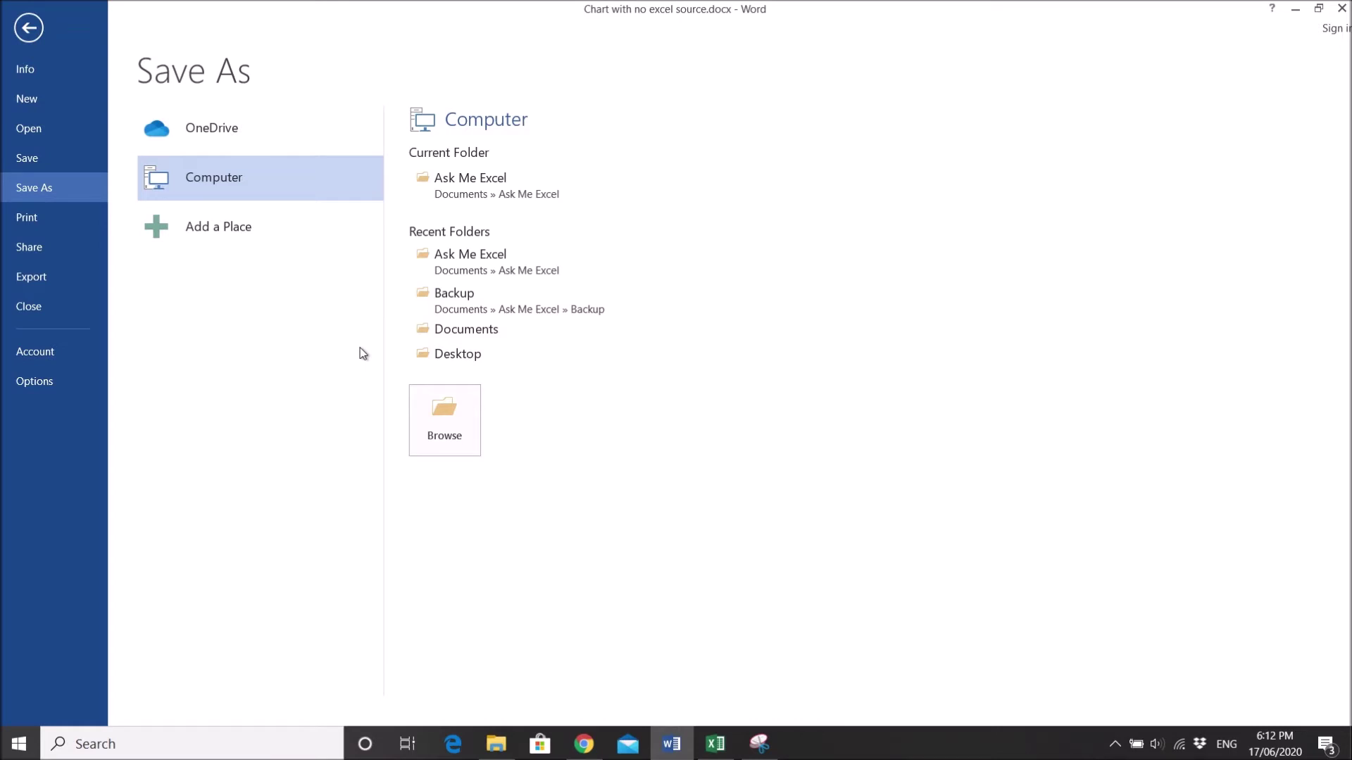
{"action": "left_click", "coordinate": [462, 416]}
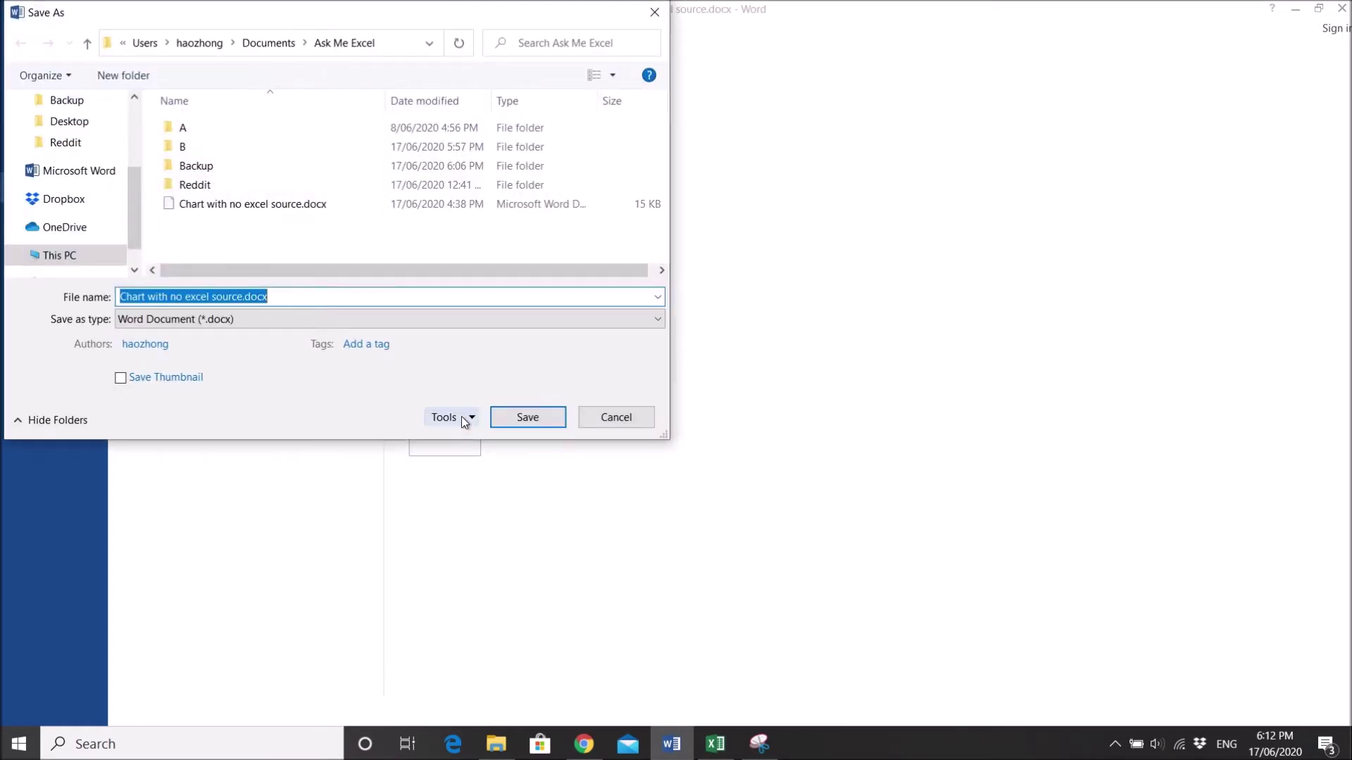
{"action": "left_click", "coordinate": [232, 321]}
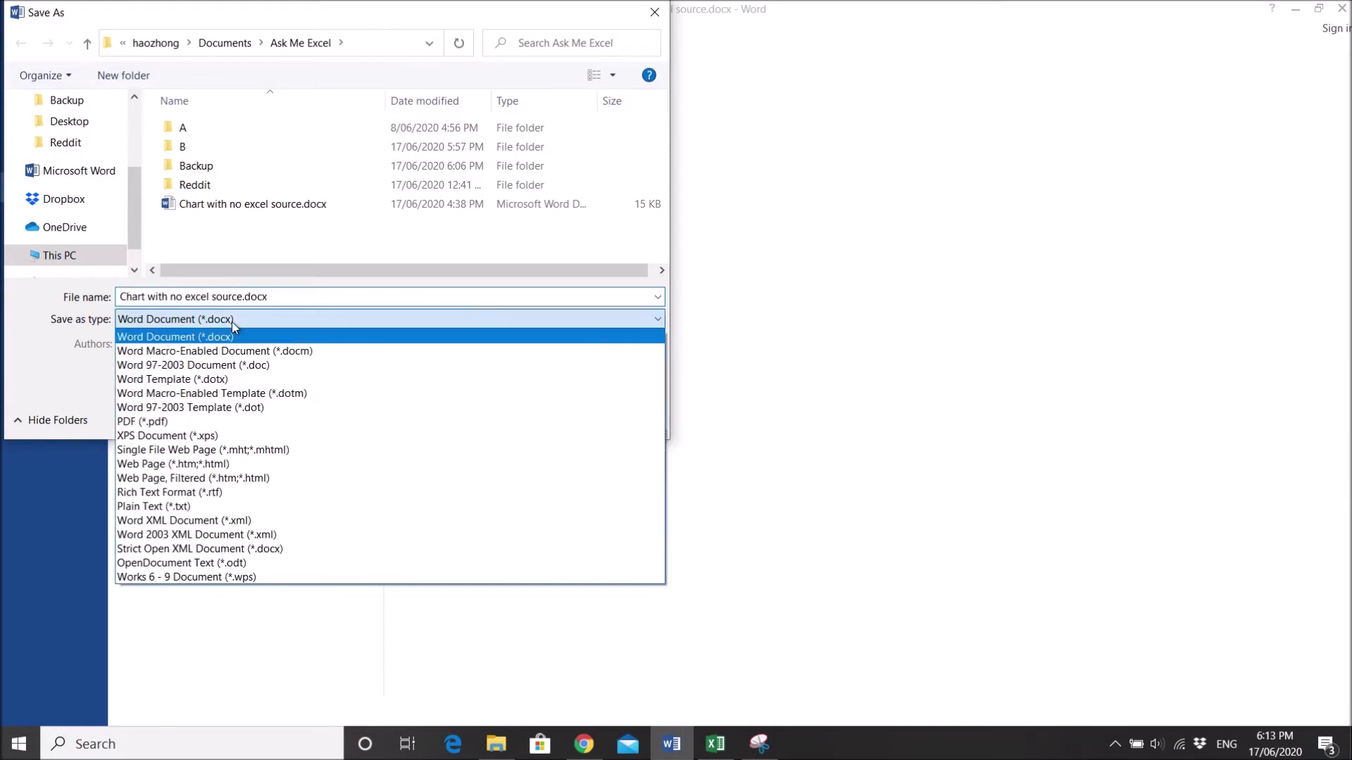
{"action": "left_click", "coordinate": [281, 566]}
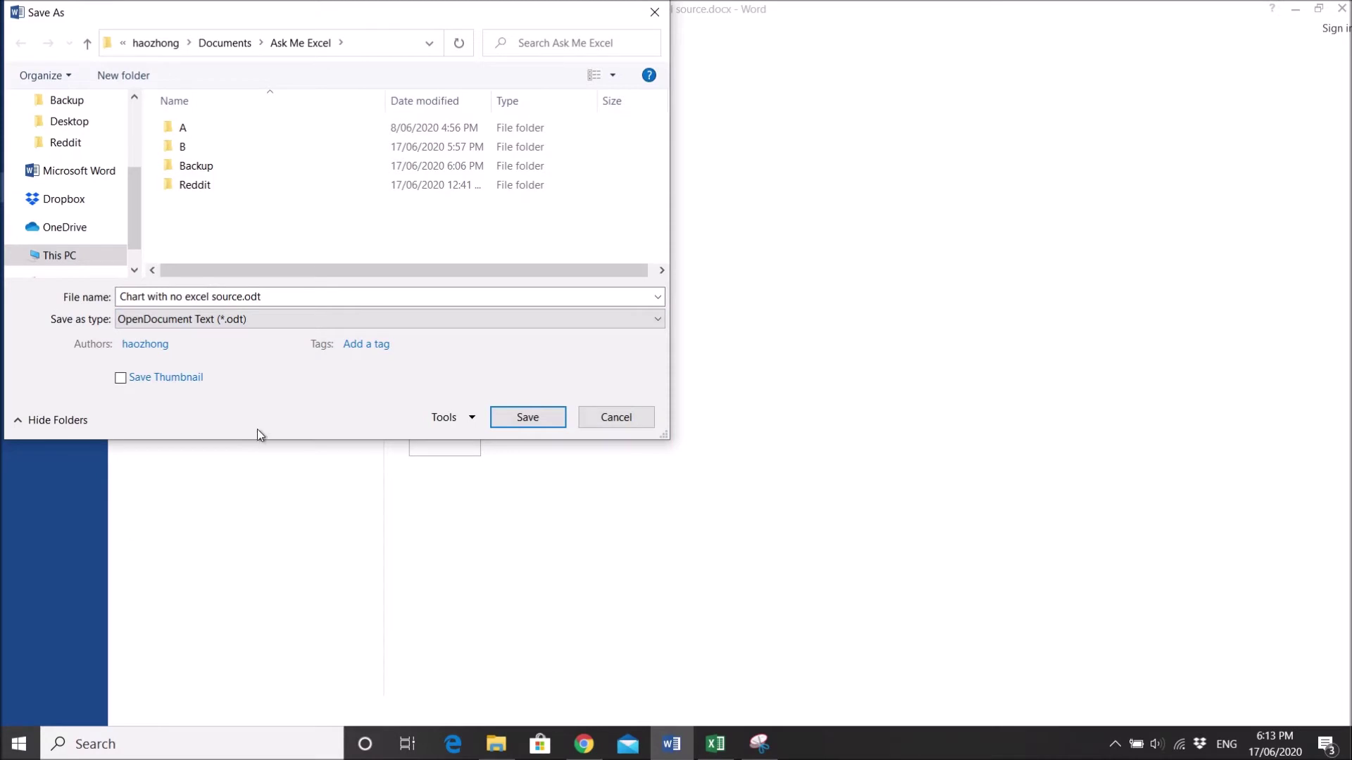
{"action": "left_click", "coordinate": [524, 419]}
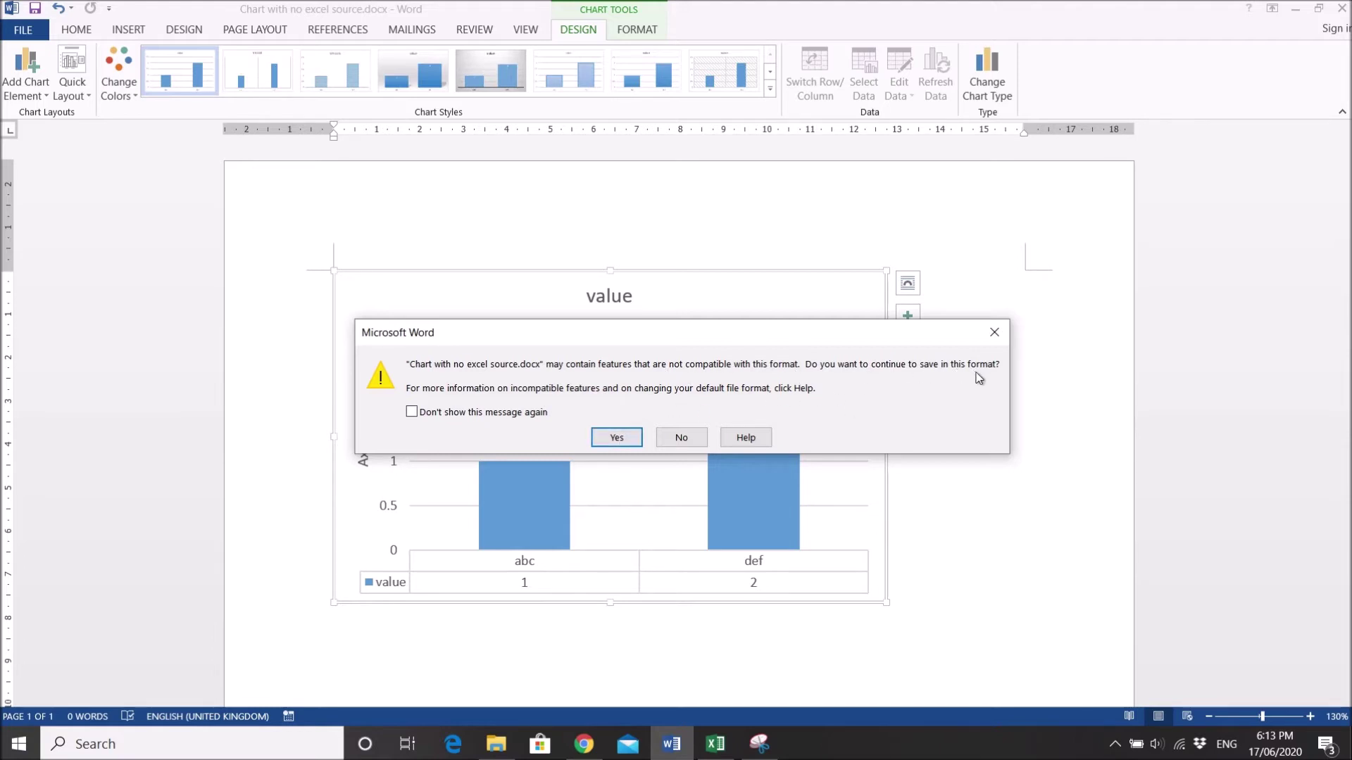
{"action": "left_click", "coordinate": [617, 438]}
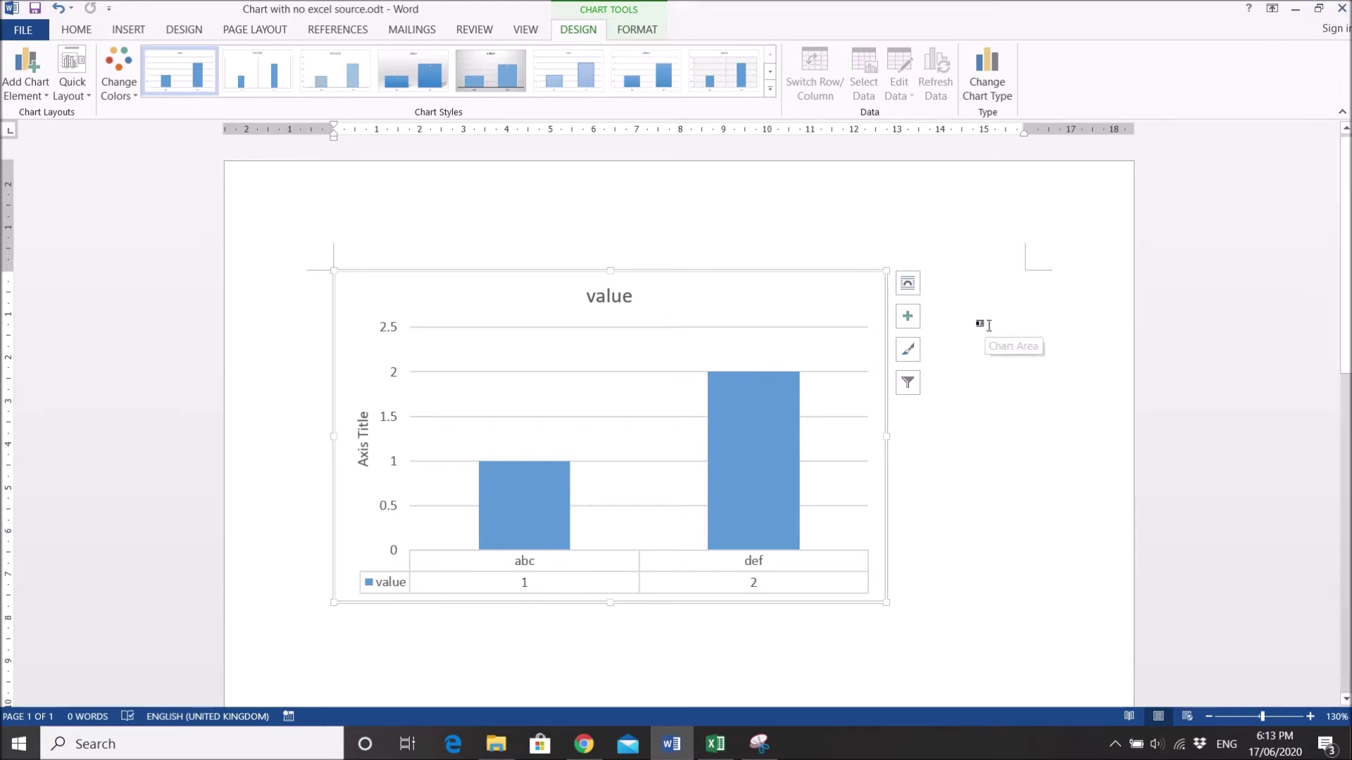
{"action": "left_click", "coordinate": [720, 752]}
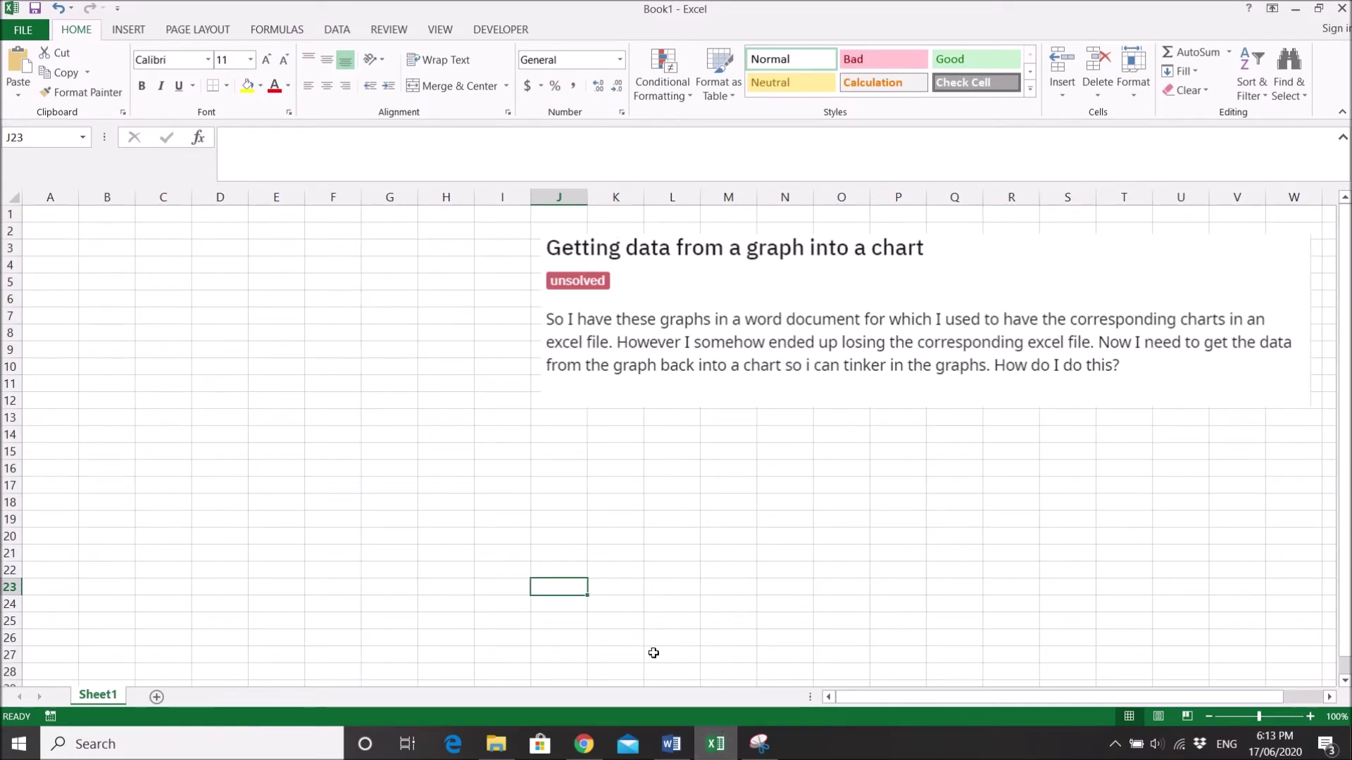
Step: Paste the chart into Excel at G14, move it, then undo three times to remove it
{"action": "left_click", "coordinate": [671, 752]}
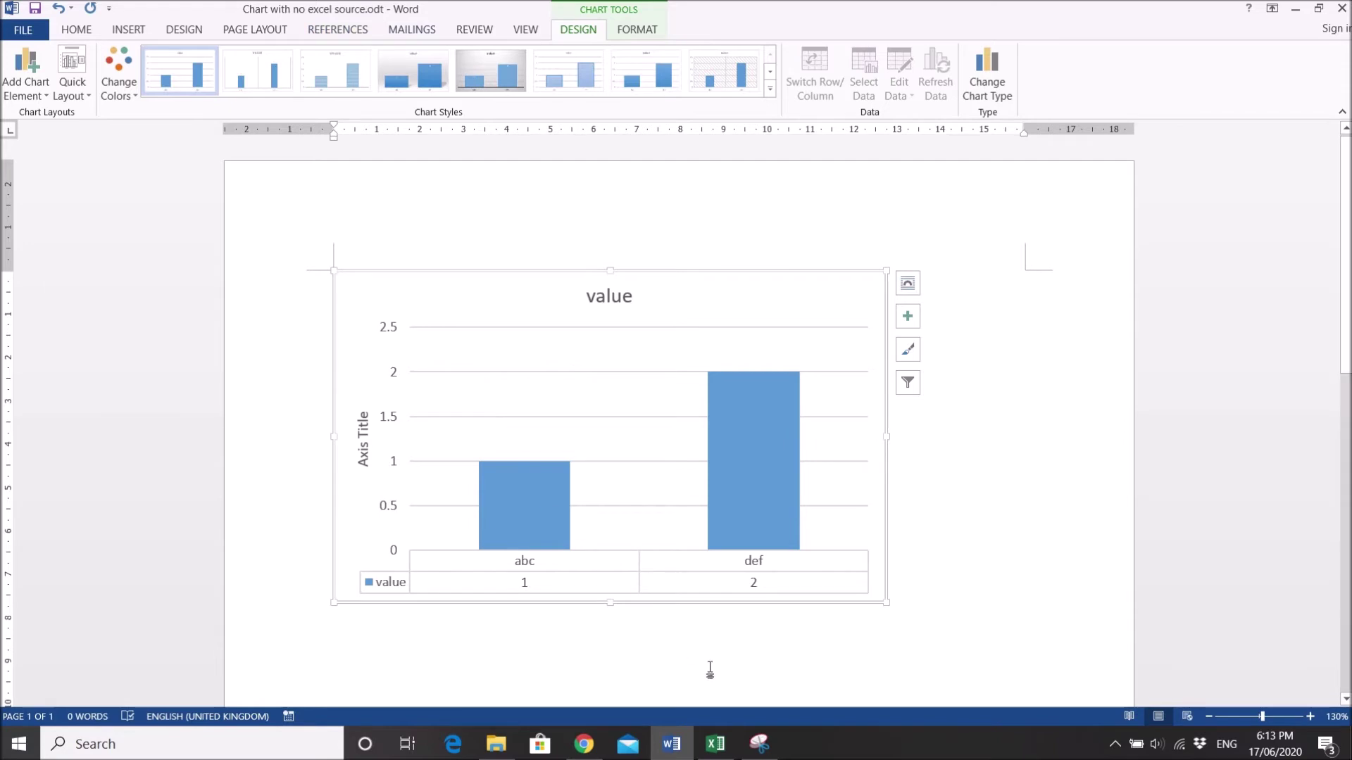
{"action": "left_click", "coordinate": [714, 744]}
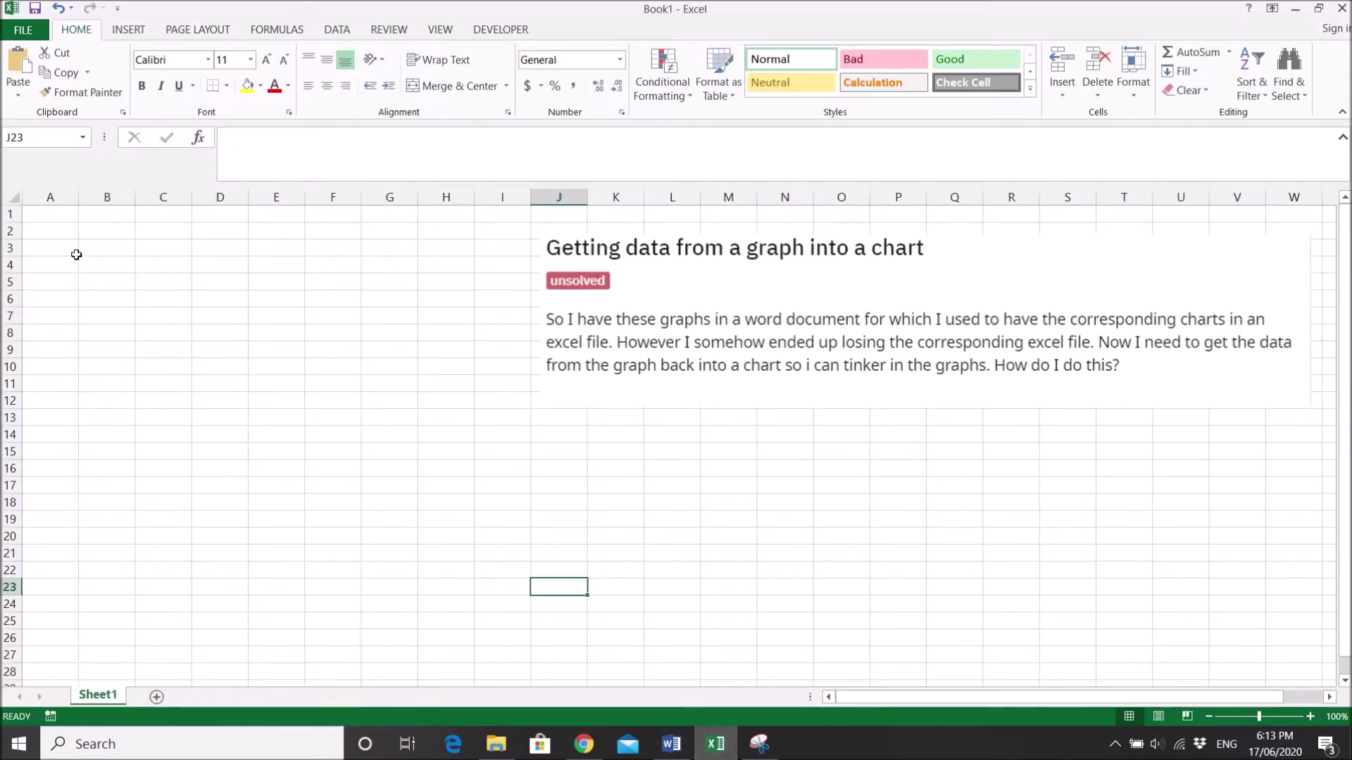
{"action": "left_click", "coordinate": [413, 436]}
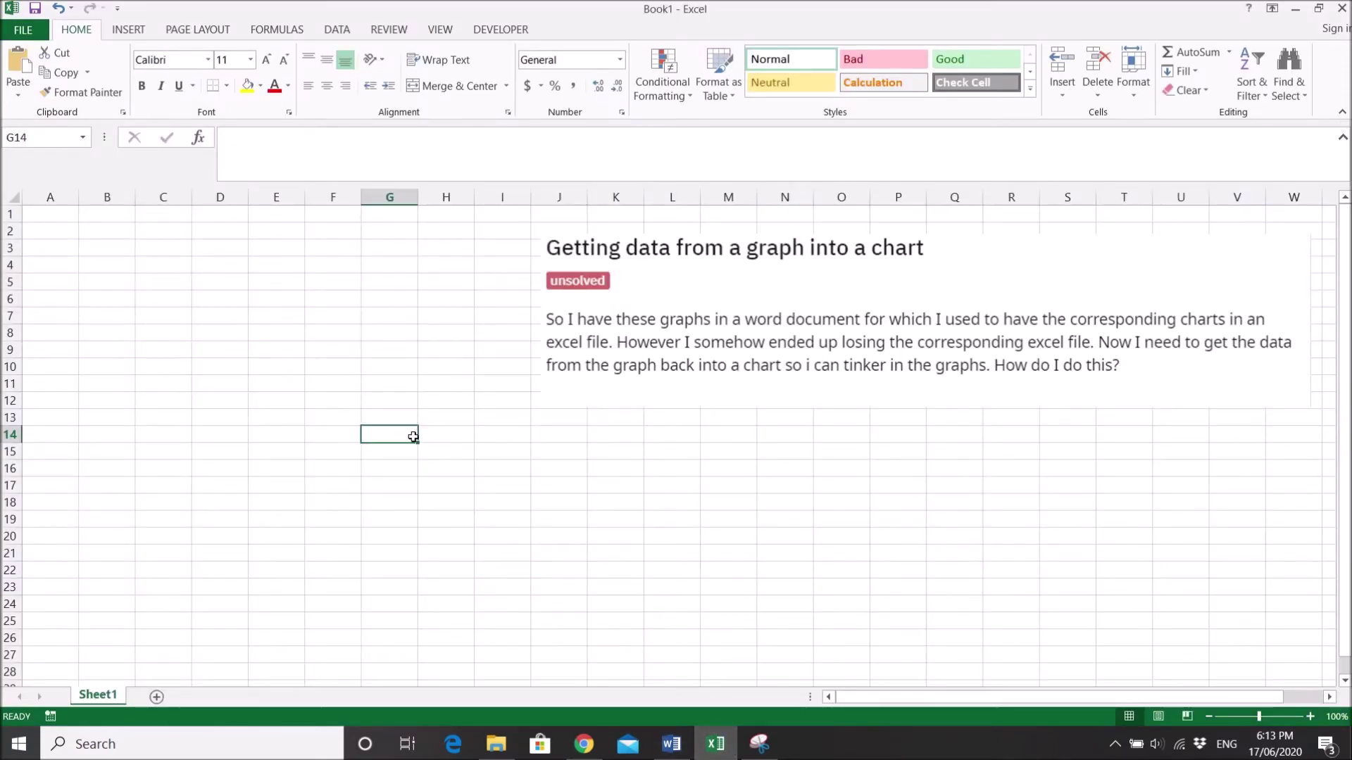
{"action": "key", "text": "ctrl+v"}
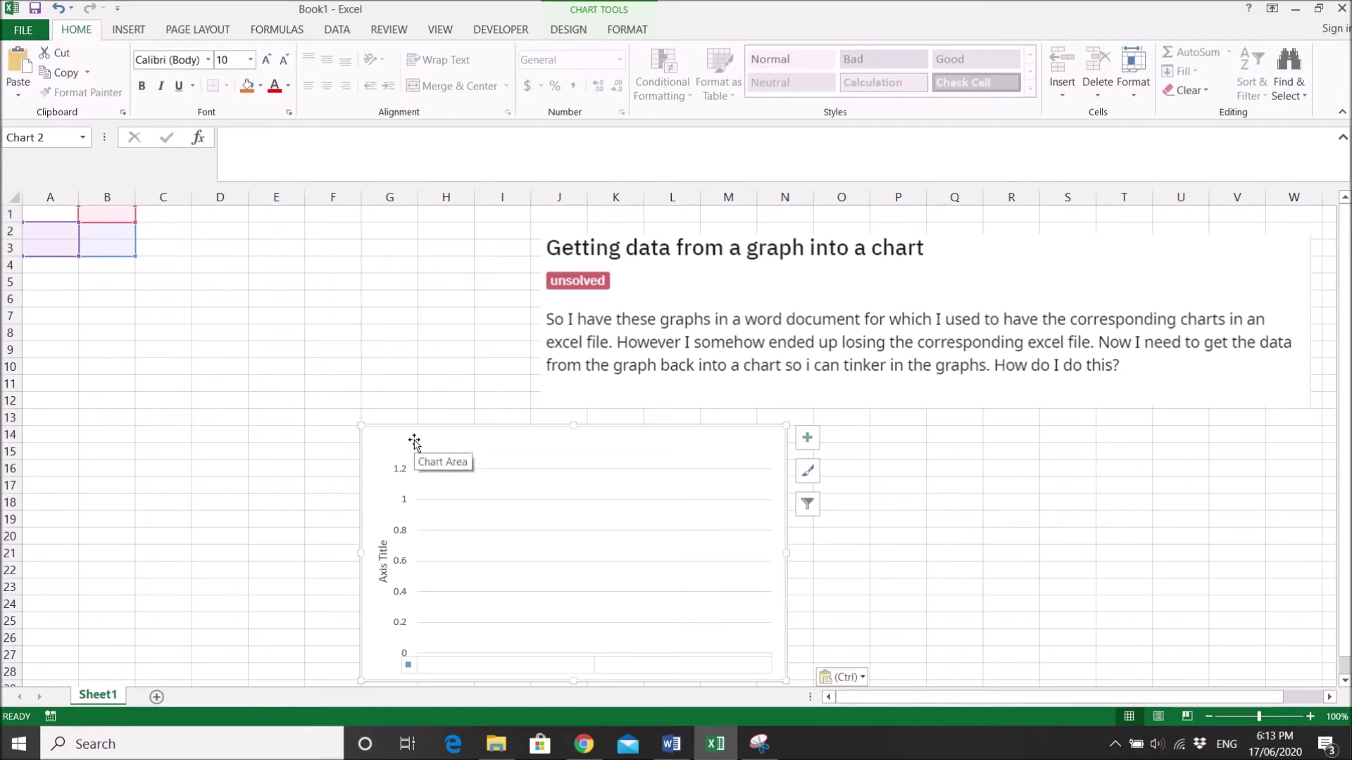
{"action": "left_click_drag", "start_coordinate": [414, 440], "coordinate": [175, 357]}
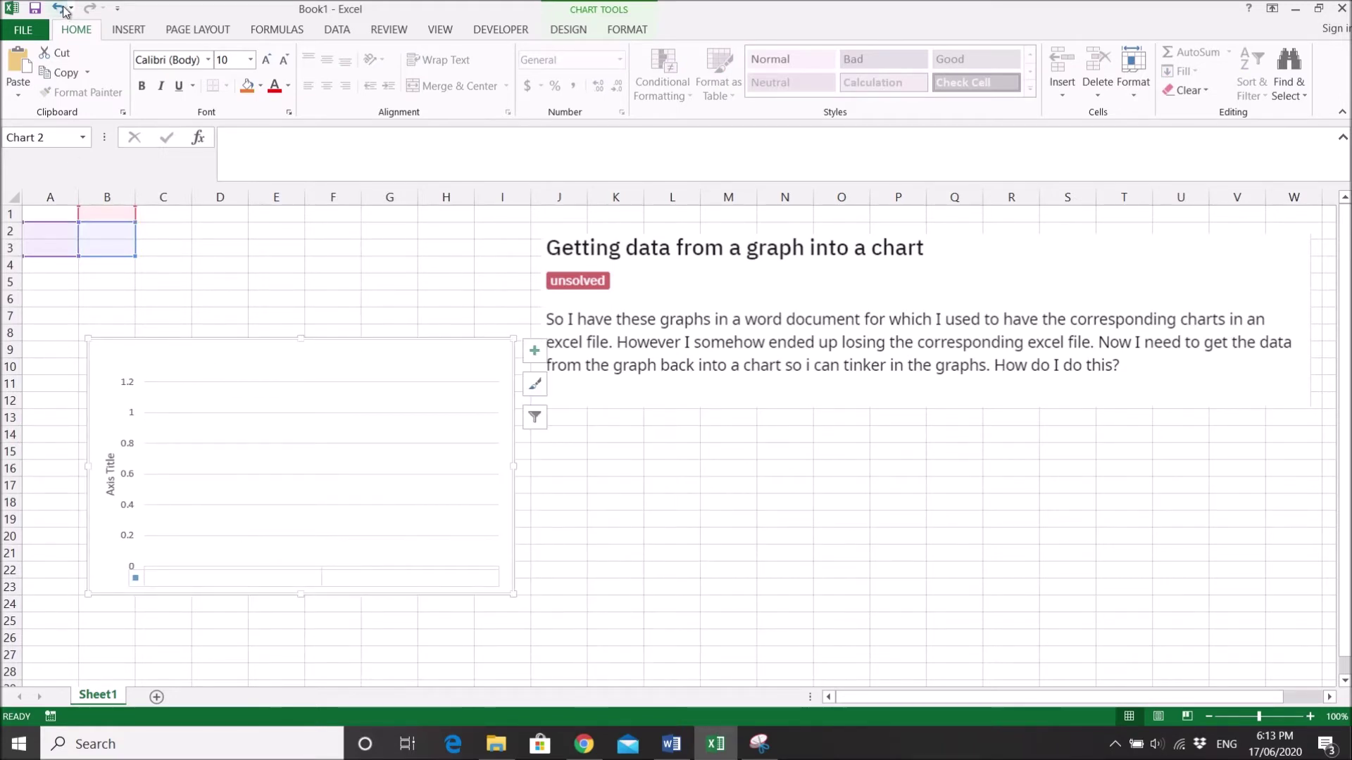
{"action": "left_click", "coordinate": [61, 10]}
{"action": "left_click", "coordinate": [60, 11]}
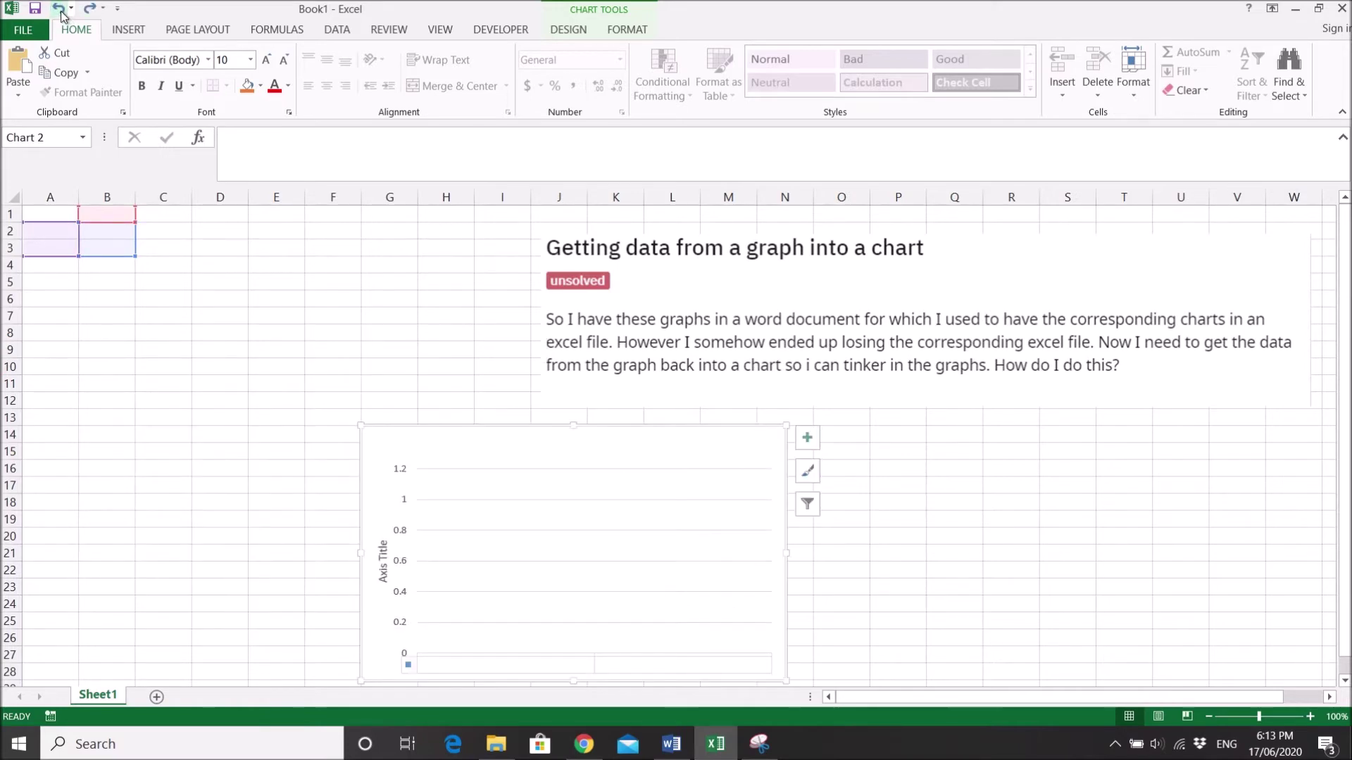
{"action": "left_click", "coordinate": [61, 12]}
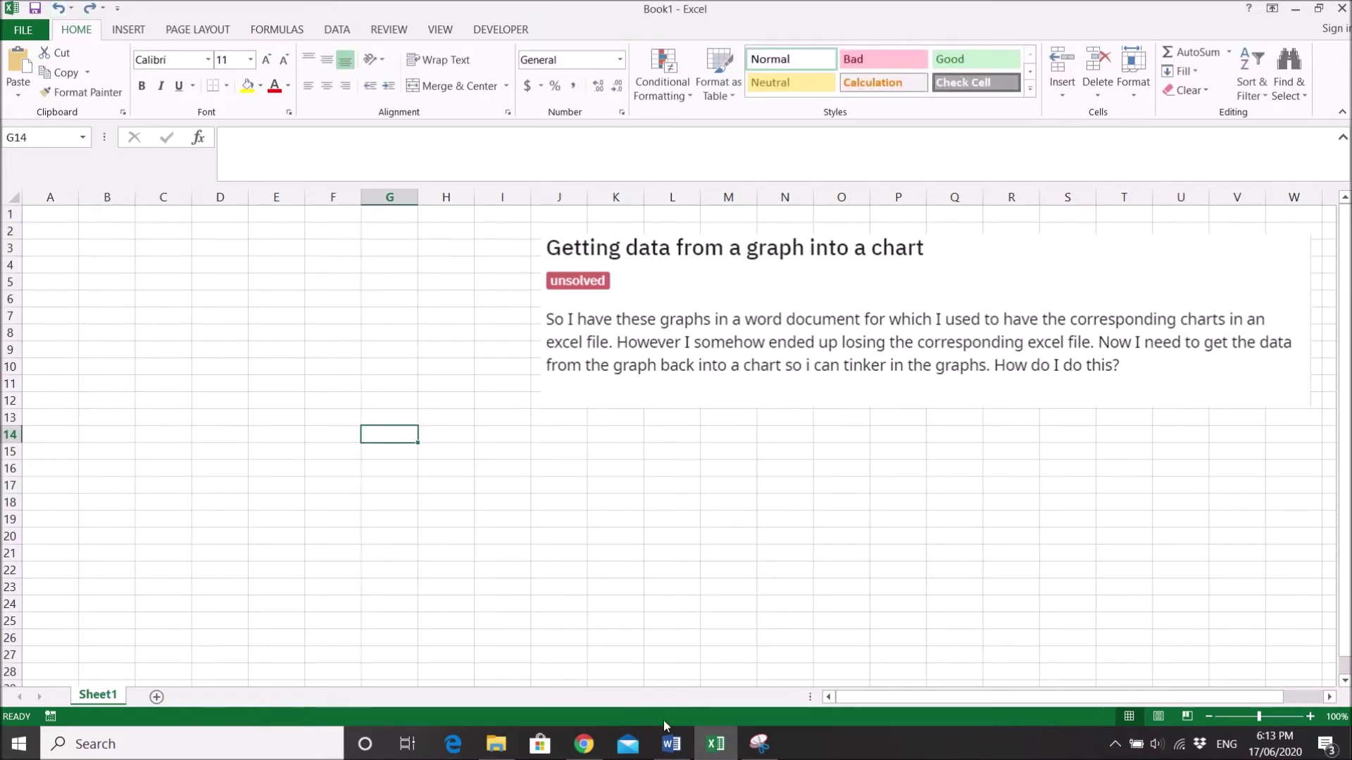
Step: Close Word without keeping the clipboard item and open the Ask Me Excel folder
{"action": "left_click", "coordinate": [673, 744]}
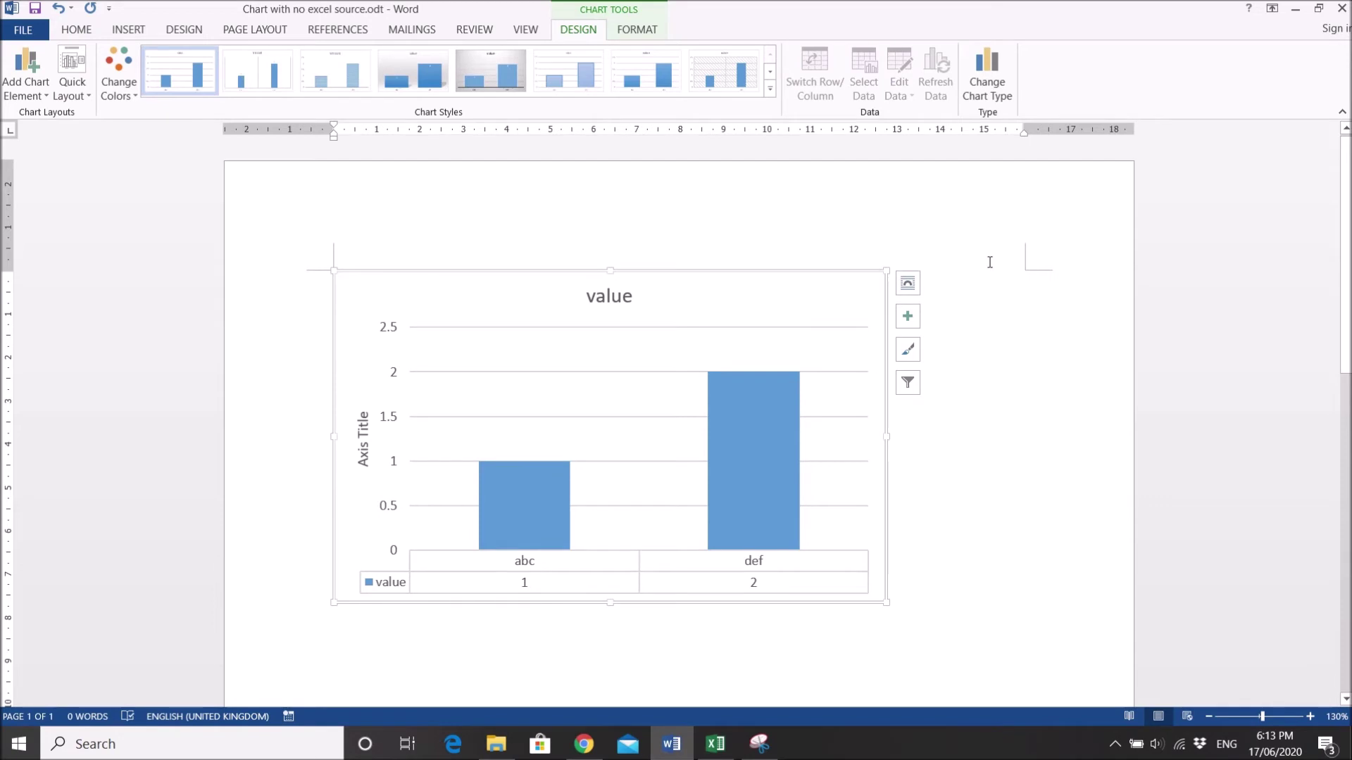
{"action": "left_click", "coordinate": [1341, 8]}
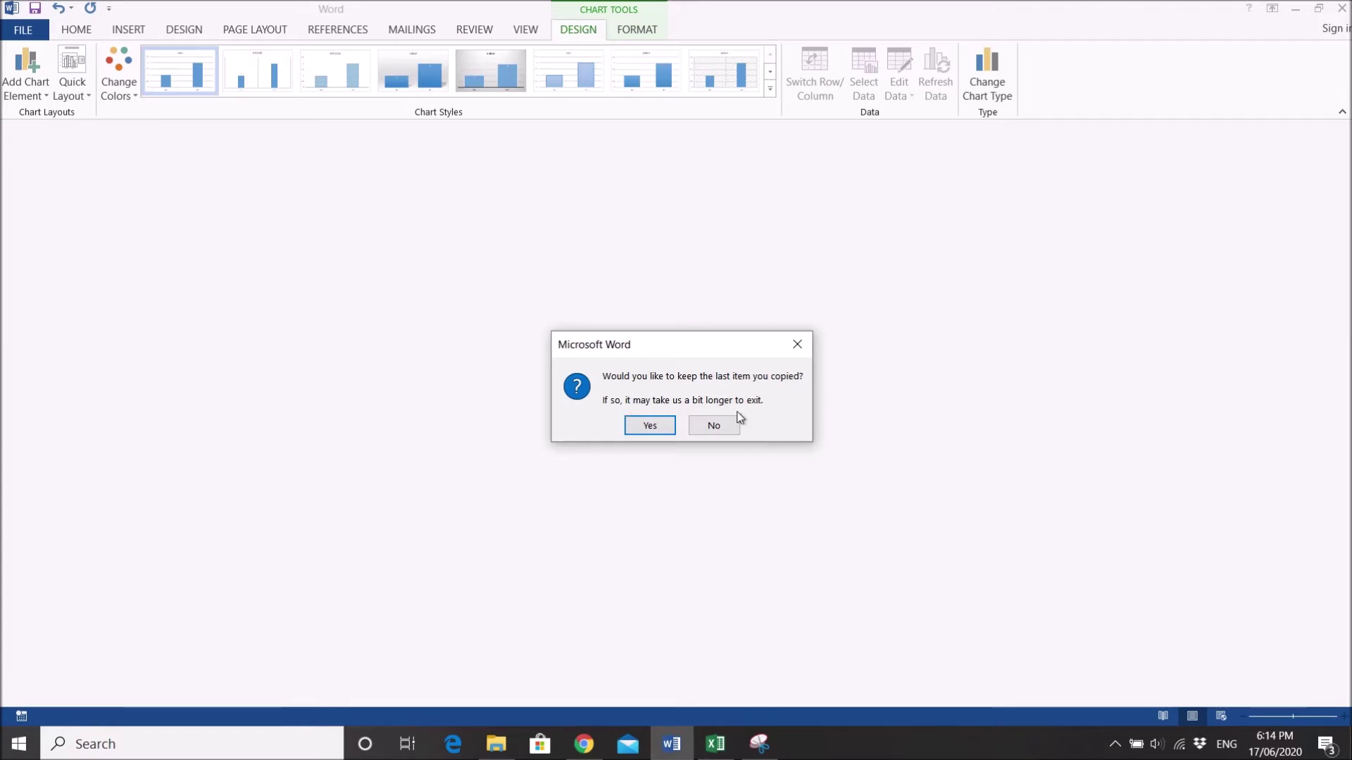
{"action": "left_click", "coordinate": [726, 432]}
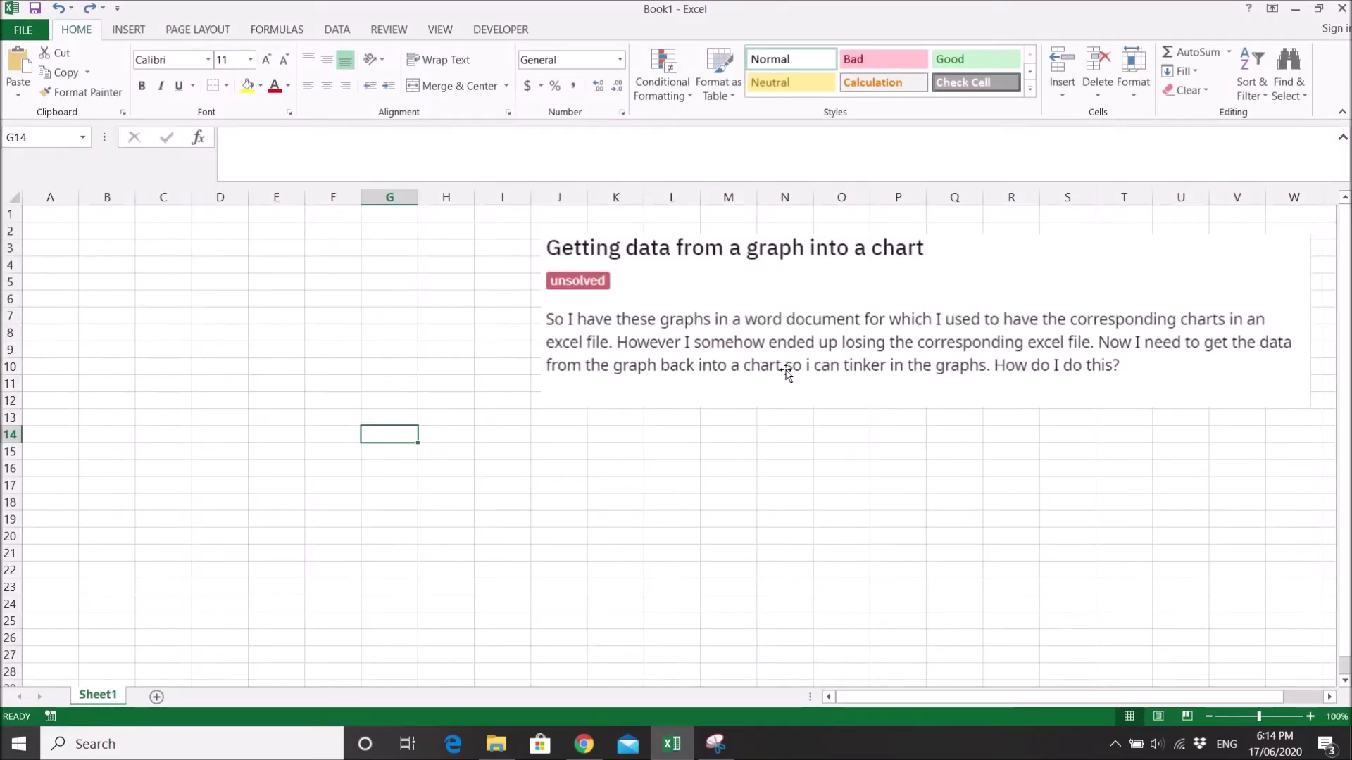
{"action": "left_click", "coordinate": [507, 749]}
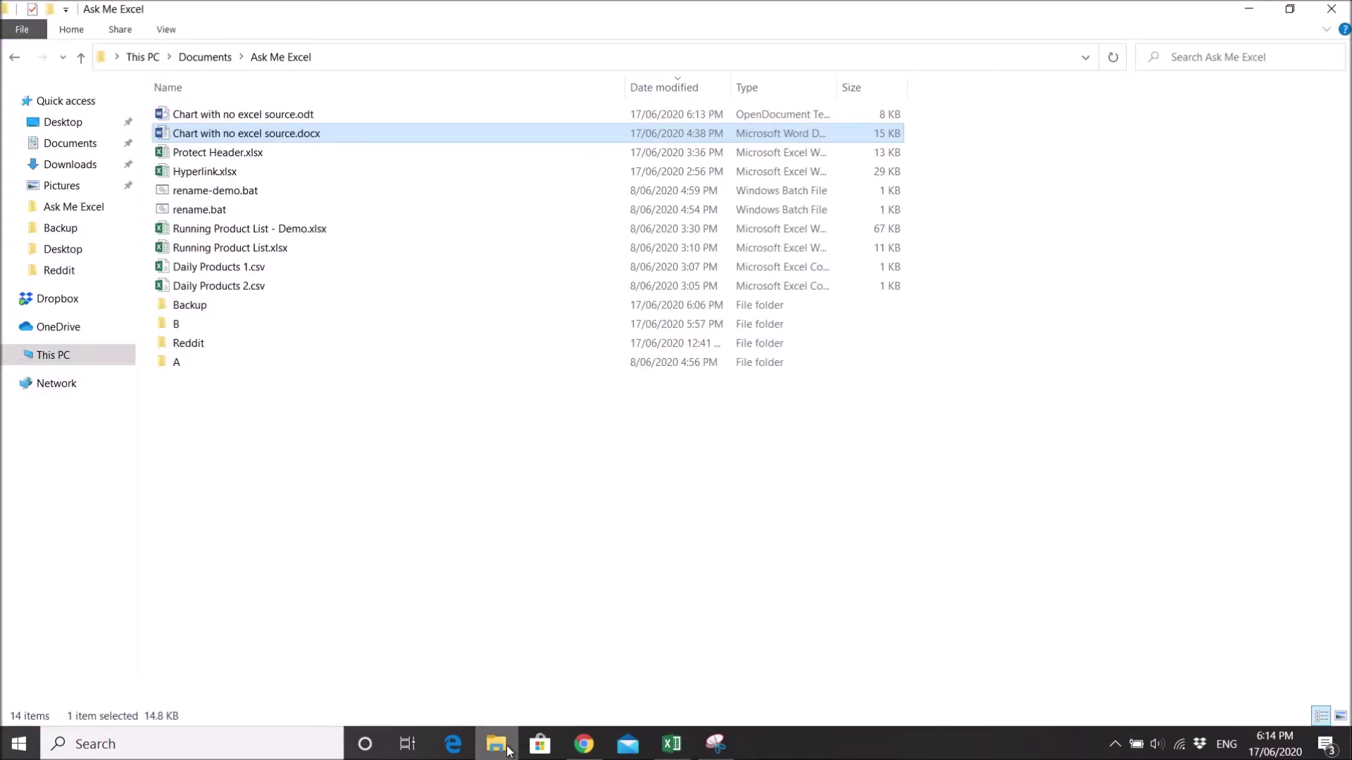
Step: Open Chart with no excel source.odt, copy its chart, and paste it into Excel at G14
{"action": "double_click", "coordinate": [290, 118]}
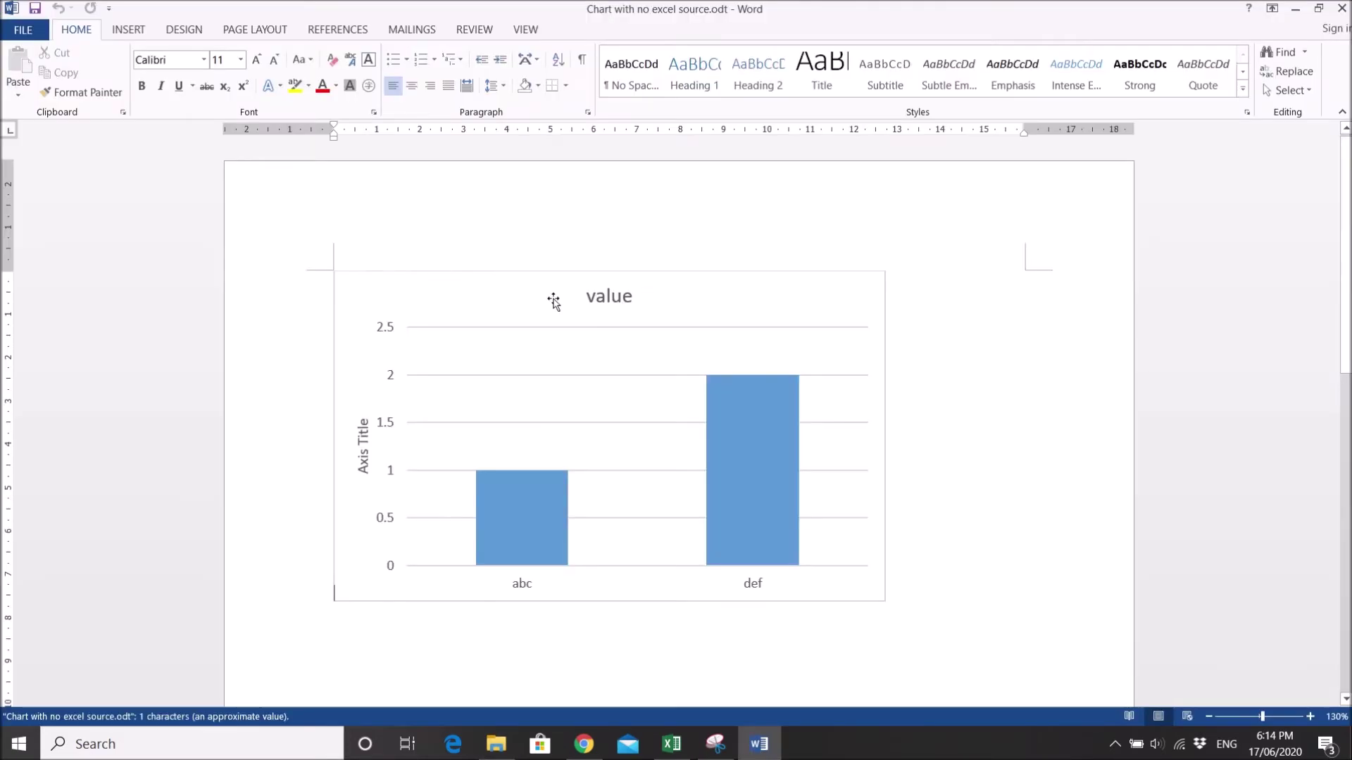
{"action": "left_click", "coordinate": [461, 302]}
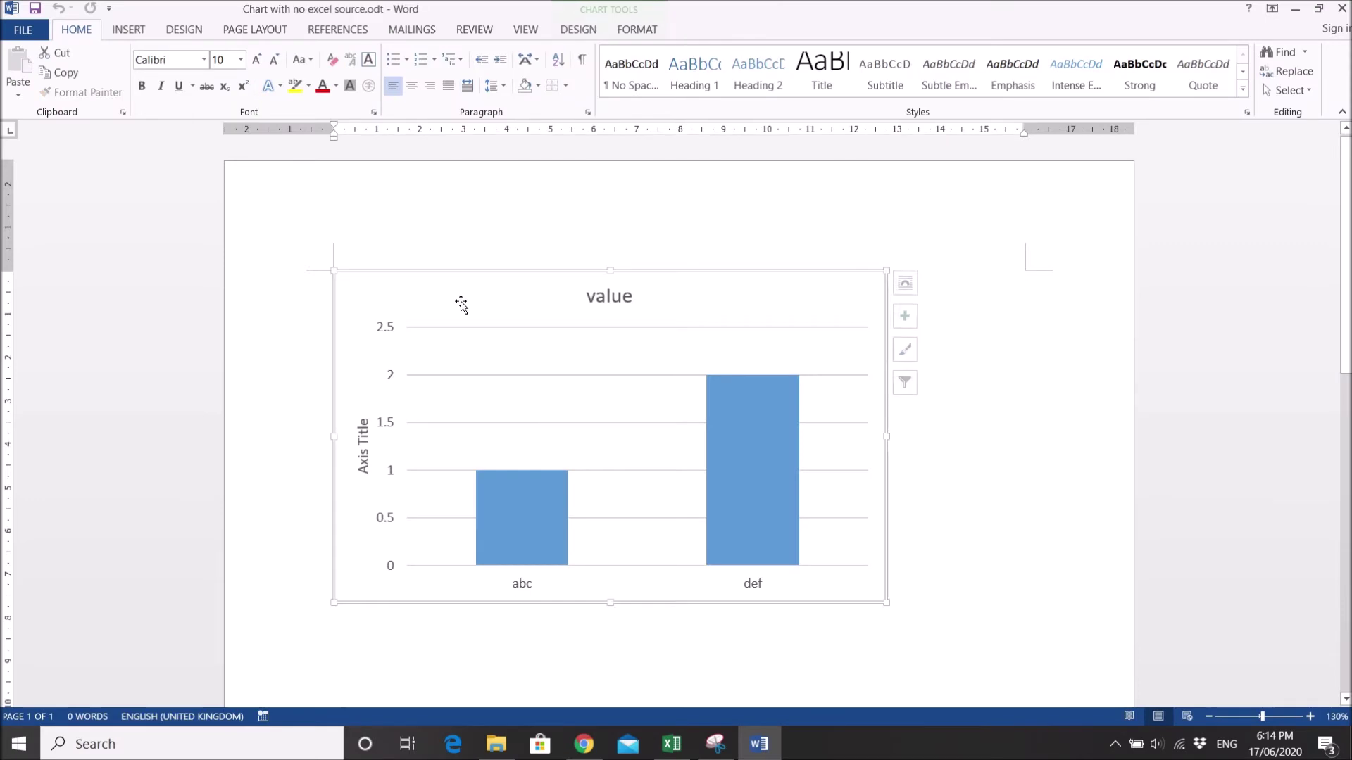
{"action": "key", "text": "alt+Tab"}
{"action": "left_click", "coordinate": [58, 264]}
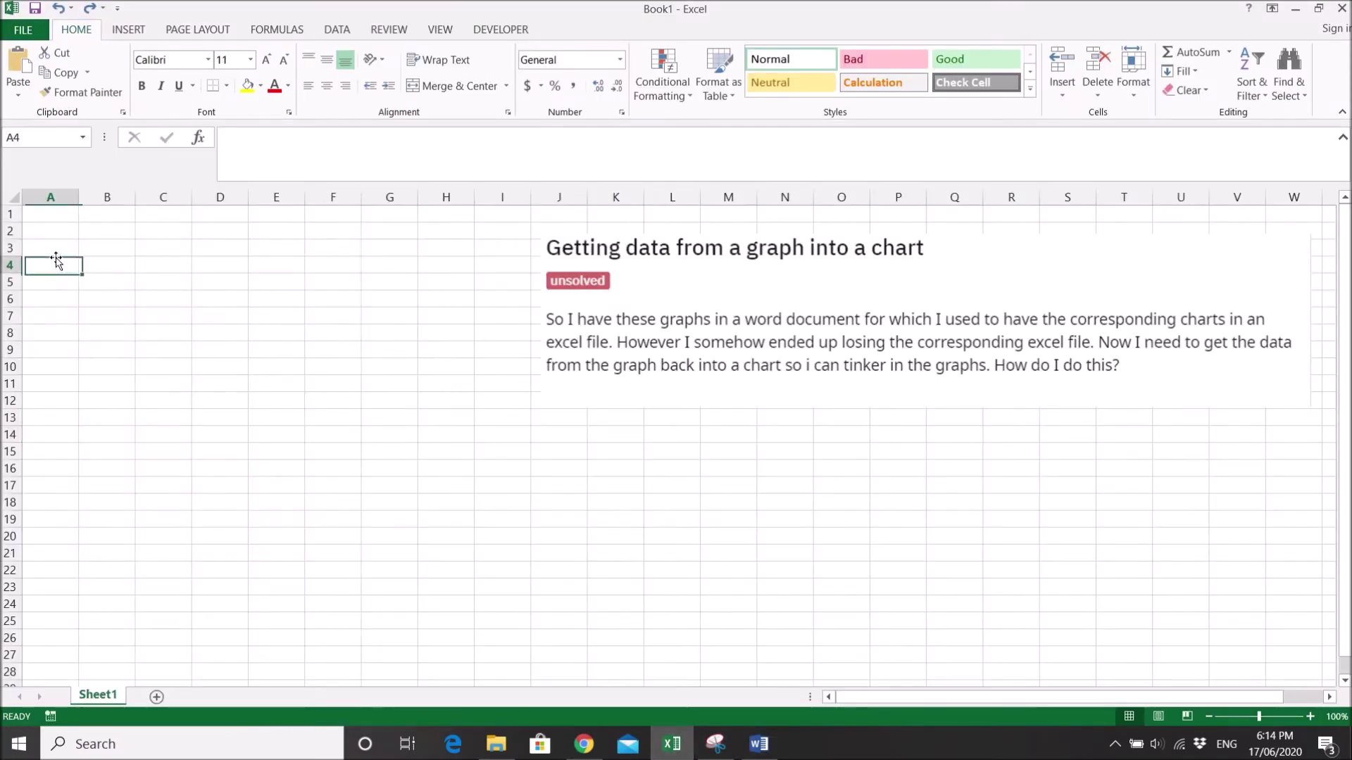
{"action": "left_click", "coordinate": [414, 437]}
{"action": "key", "text": "ctrl+v"}
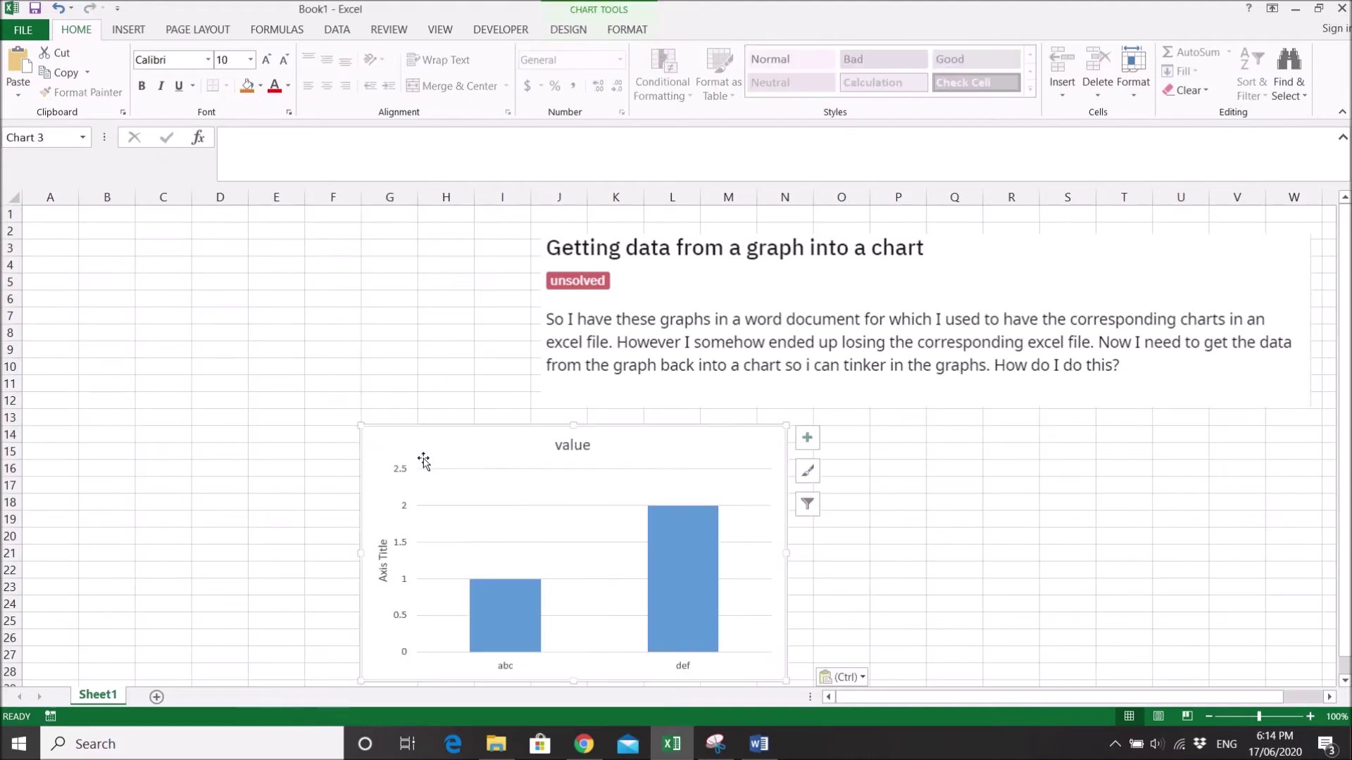
Step: Move the pasted chart right and apply Quick Layout 5 with axis title and data table
{"action": "scroll", "coordinate": [834, 477], "scroll_direction": "down", "scroll_amount": 1}
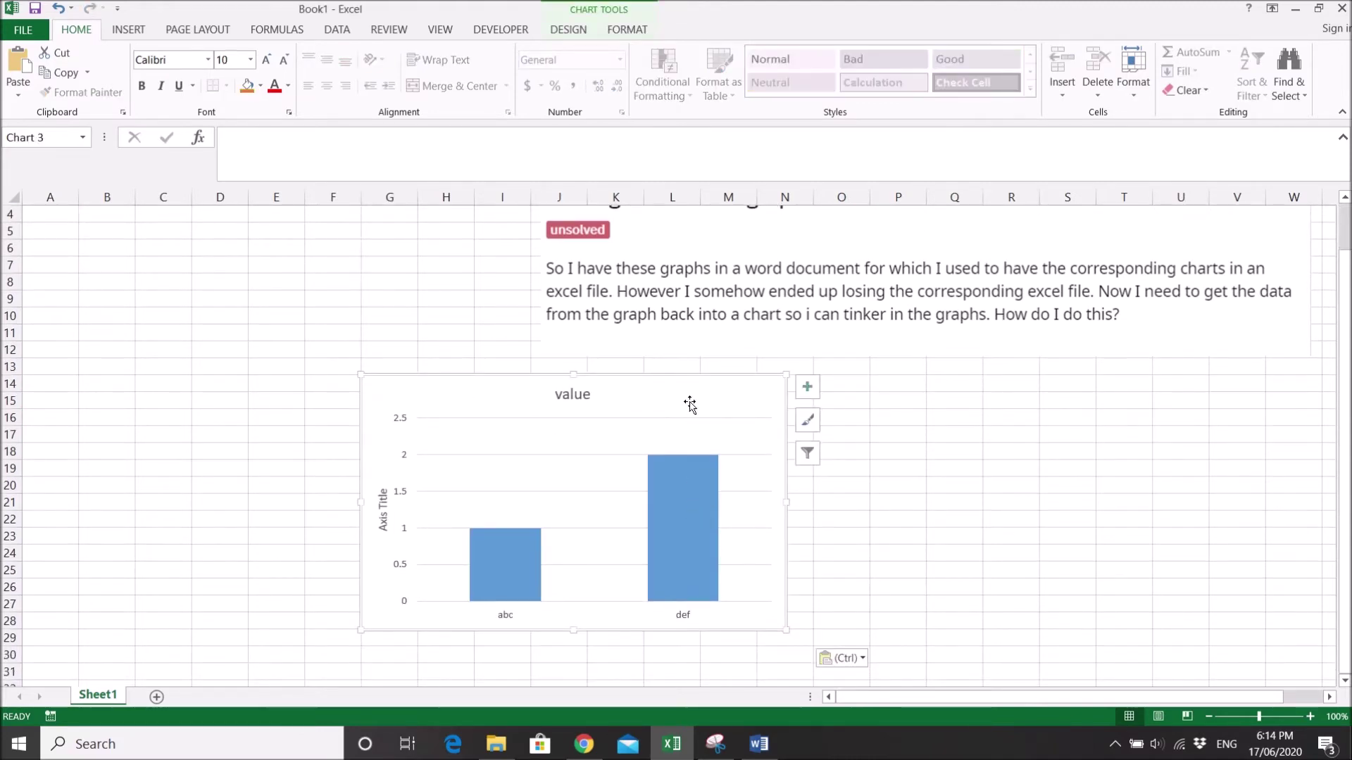
{"action": "left_click_drag", "start_coordinate": [688, 403], "coordinate": [829, 404]}
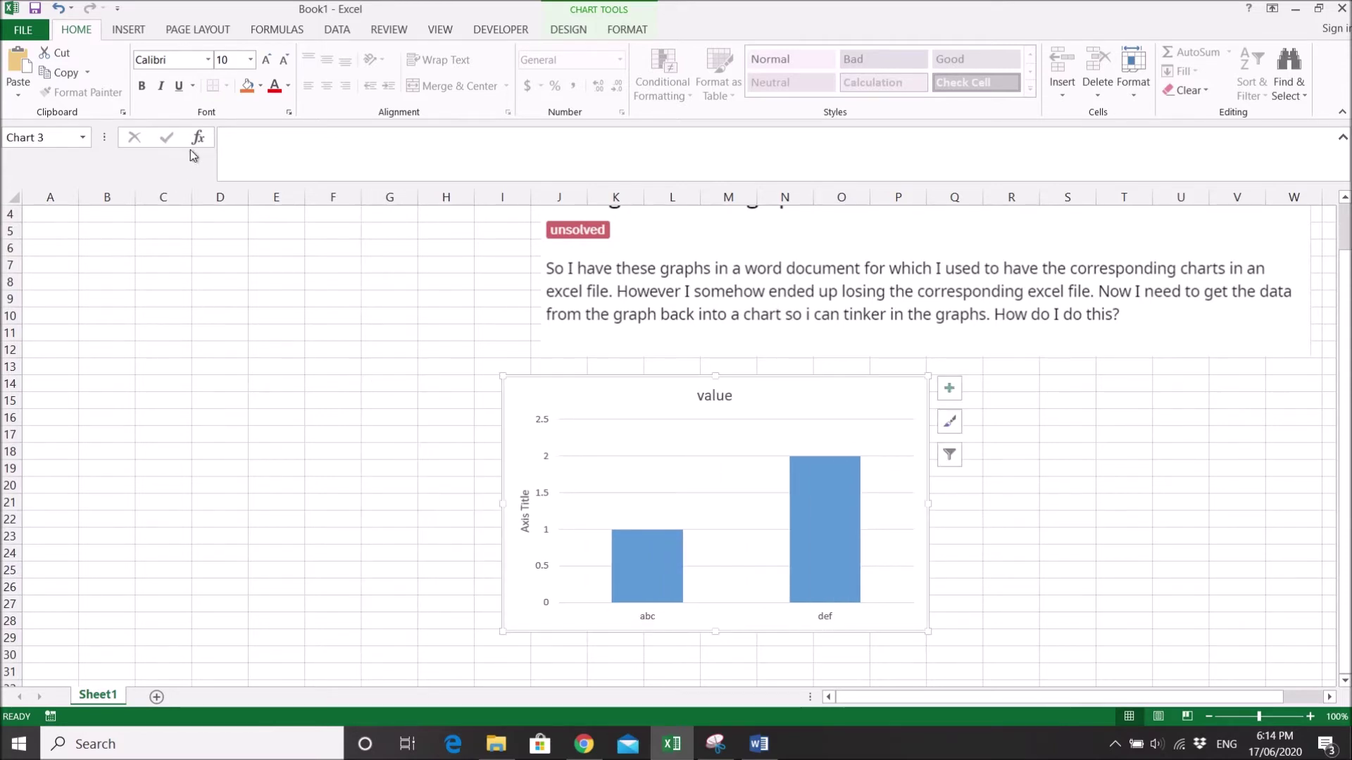
{"action": "left_click", "coordinate": [567, 30]}
{"action": "left_click", "coordinate": [71, 96]}
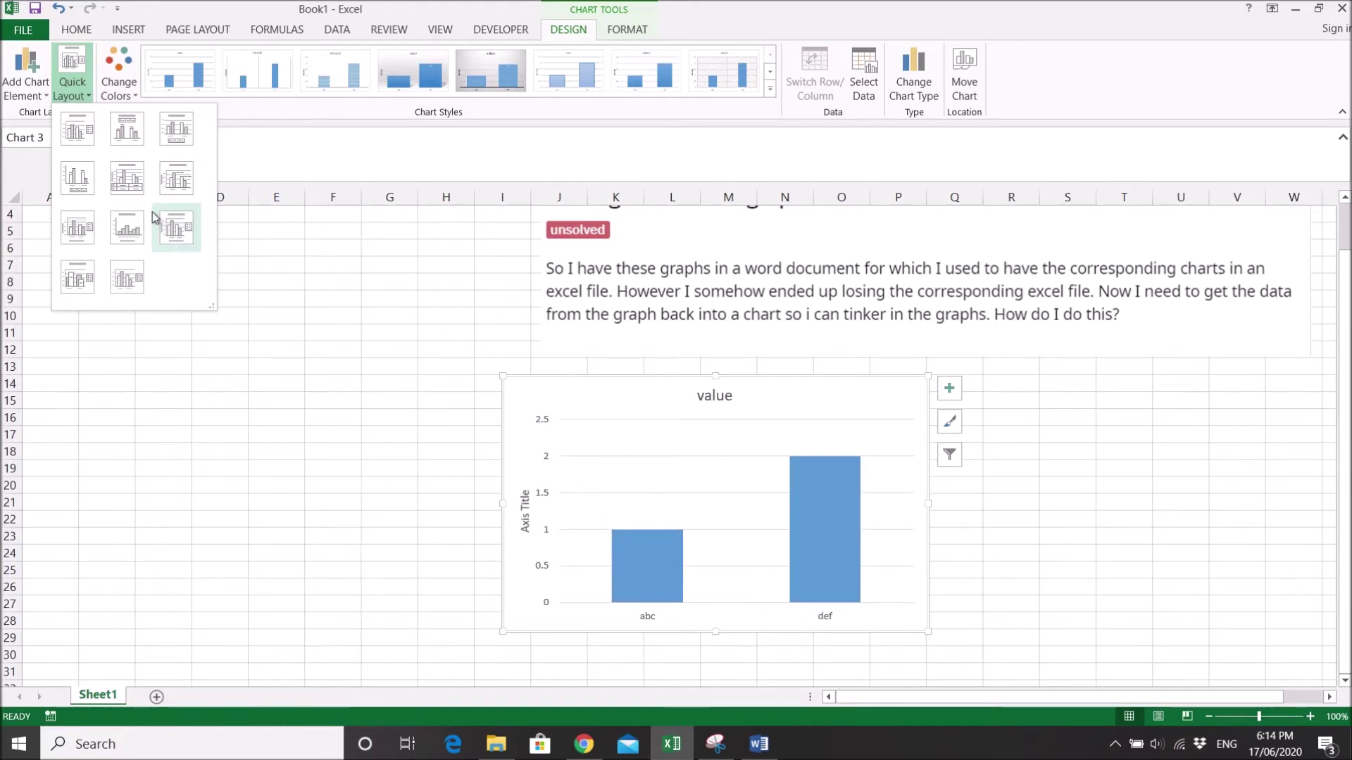
{"action": "left_click", "coordinate": [128, 184]}
Step: Nudge the chart, then bring Chrome's 'Macro to extract data from a chart' article full screen
{"action": "left_click_drag", "start_coordinate": [547, 398], "coordinate": [579, 402]}
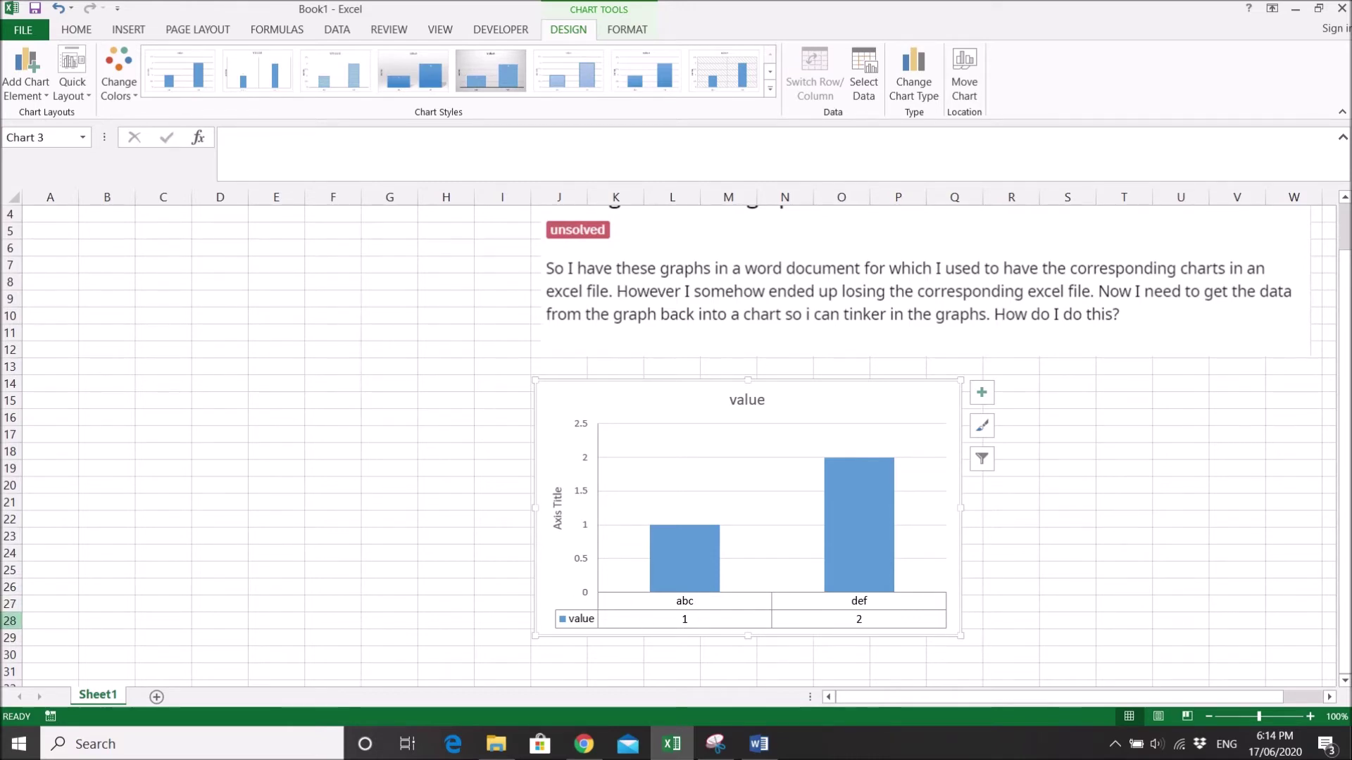
{"action": "key", "text": "alt+Tab"}
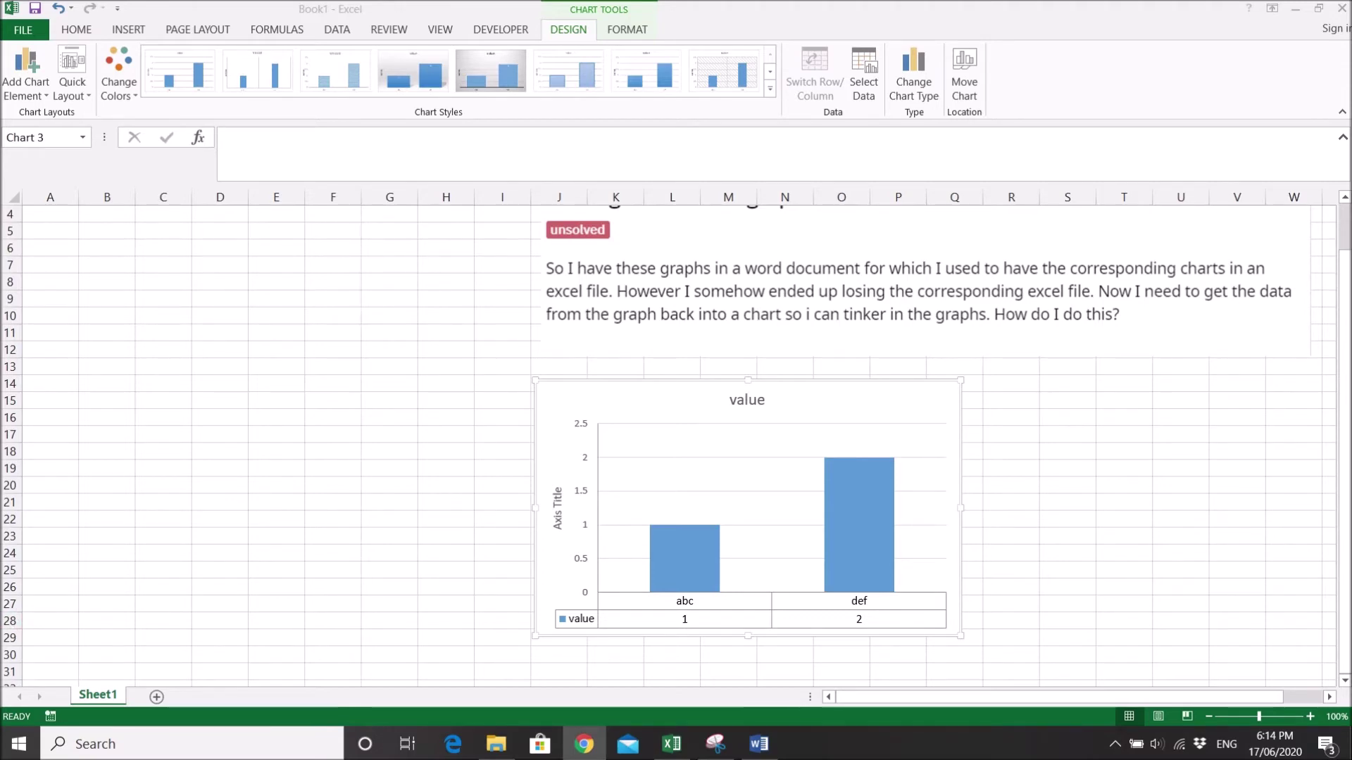
{"action": "left_click_drag", "start_coordinate": [0, 242], "coordinate": [853, 300]}
{"action": "double_click", "coordinate": [852, 300]}
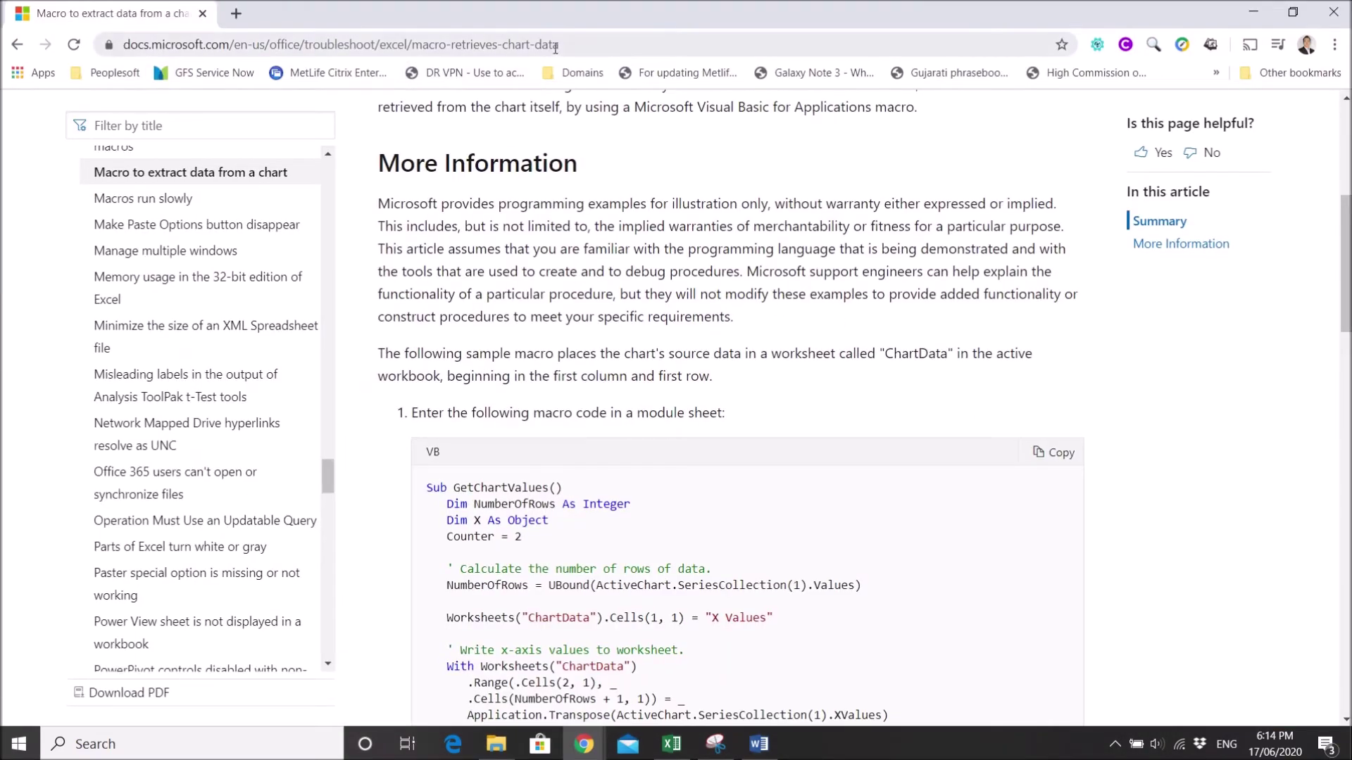
Step: Select the article's URL, minimize the browser, and select cell J30 in Excel
{"action": "left_click_drag", "start_coordinate": [599, 44], "coordinate": [91, 48]}
{"action": "key", "text": "ctrl+c"}
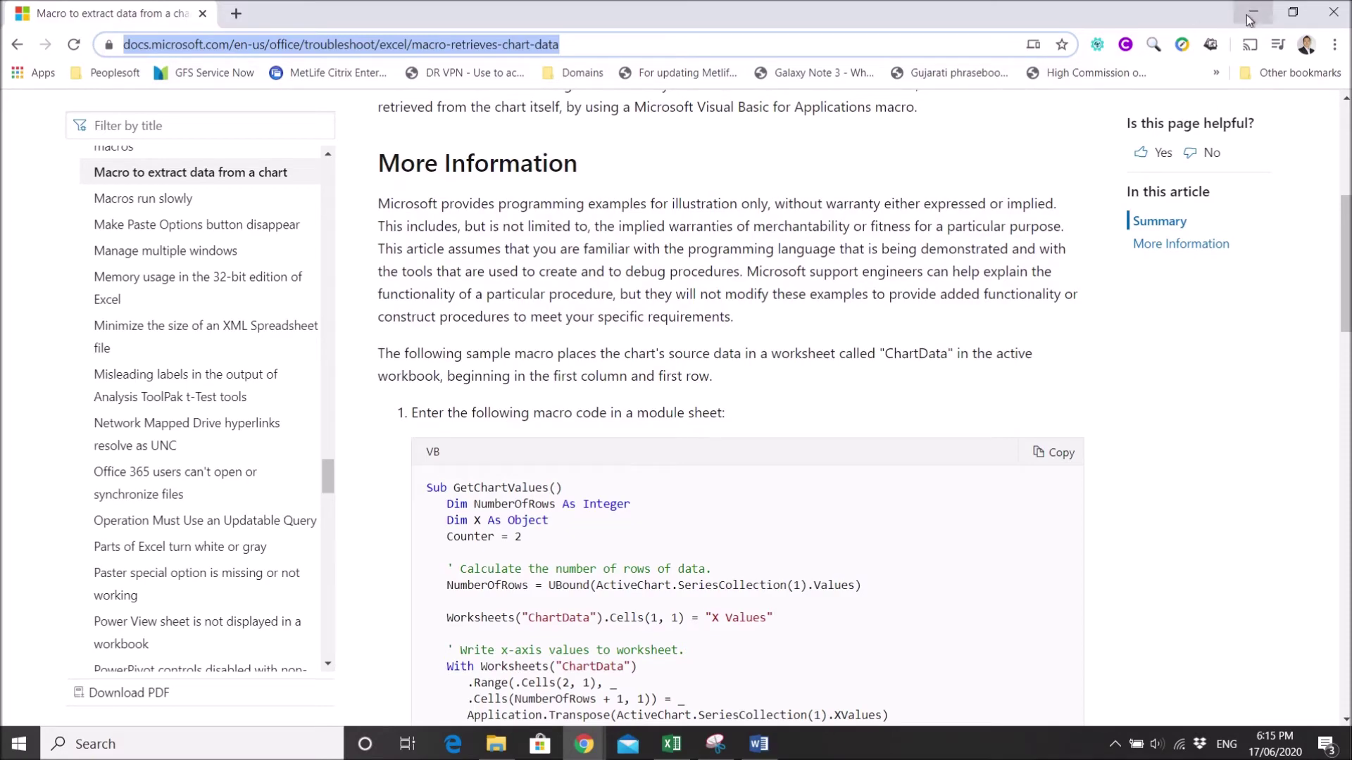
{"action": "left_click_drag", "start_coordinate": [1166, 24], "coordinate": [1, 25]}
{"action": "left_click", "coordinate": [615, 13]}
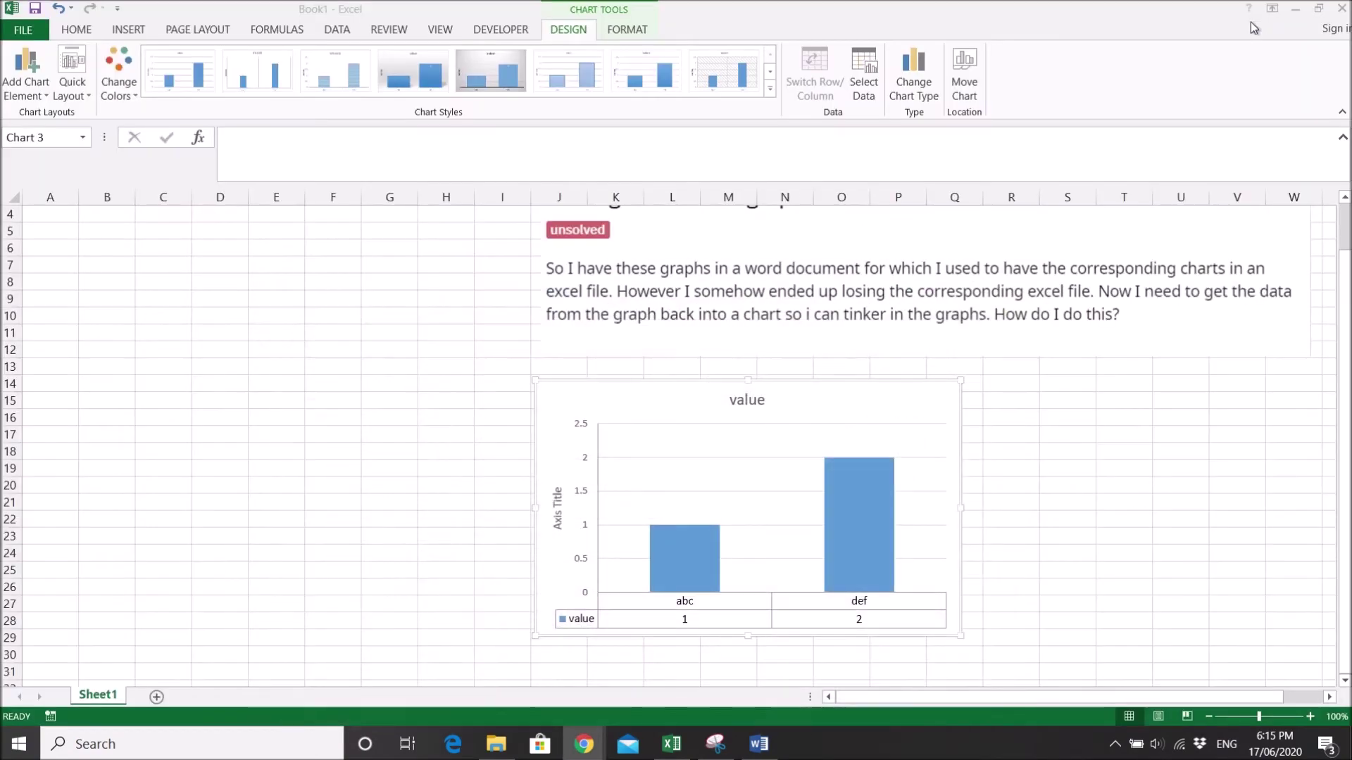
{"action": "left_click", "coordinate": [1253, 12]}
{"action": "left_click", "coordinate": [552, 655]}
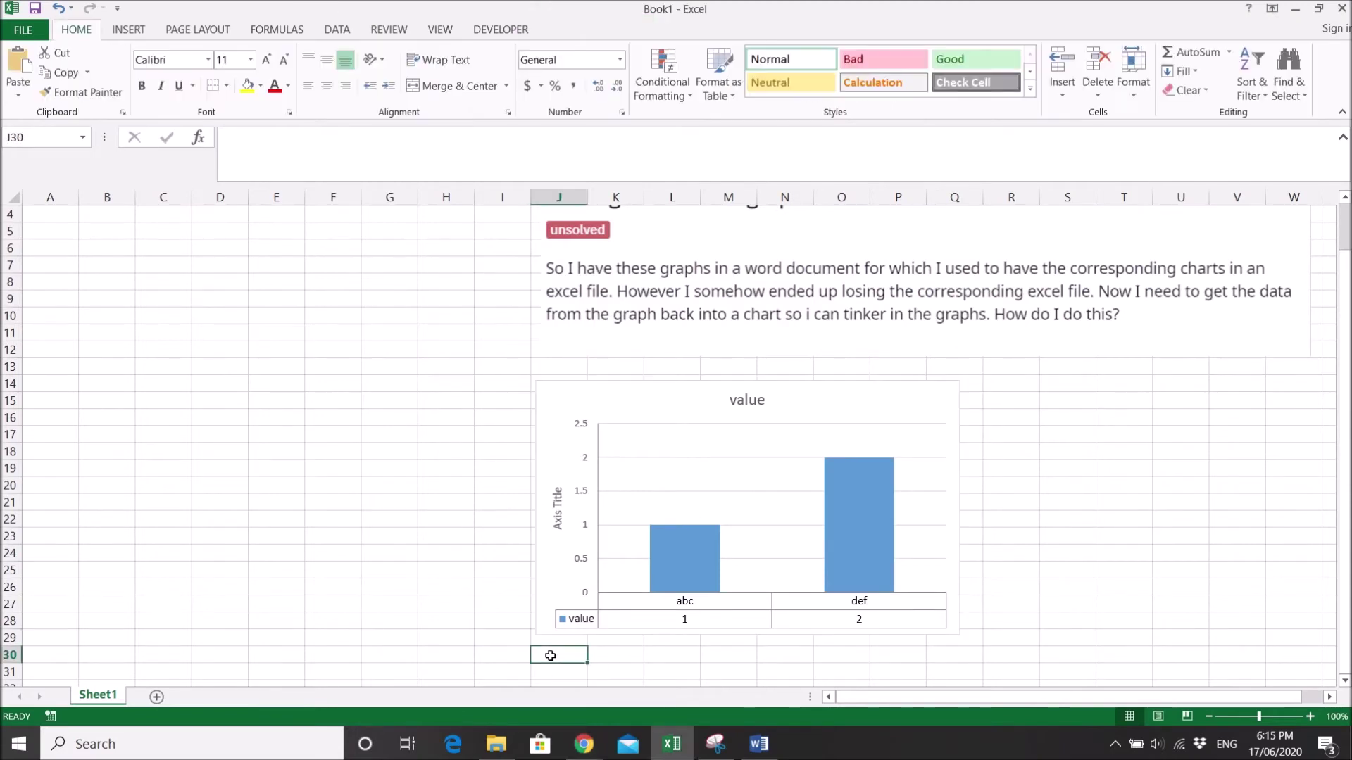
Step: Paste the article's URL into J30, select A1, and show the Developer tab
{"action": "left_click", "coordinate": [318, 141]}
{"action": "key", "text": "ctrl+v"}
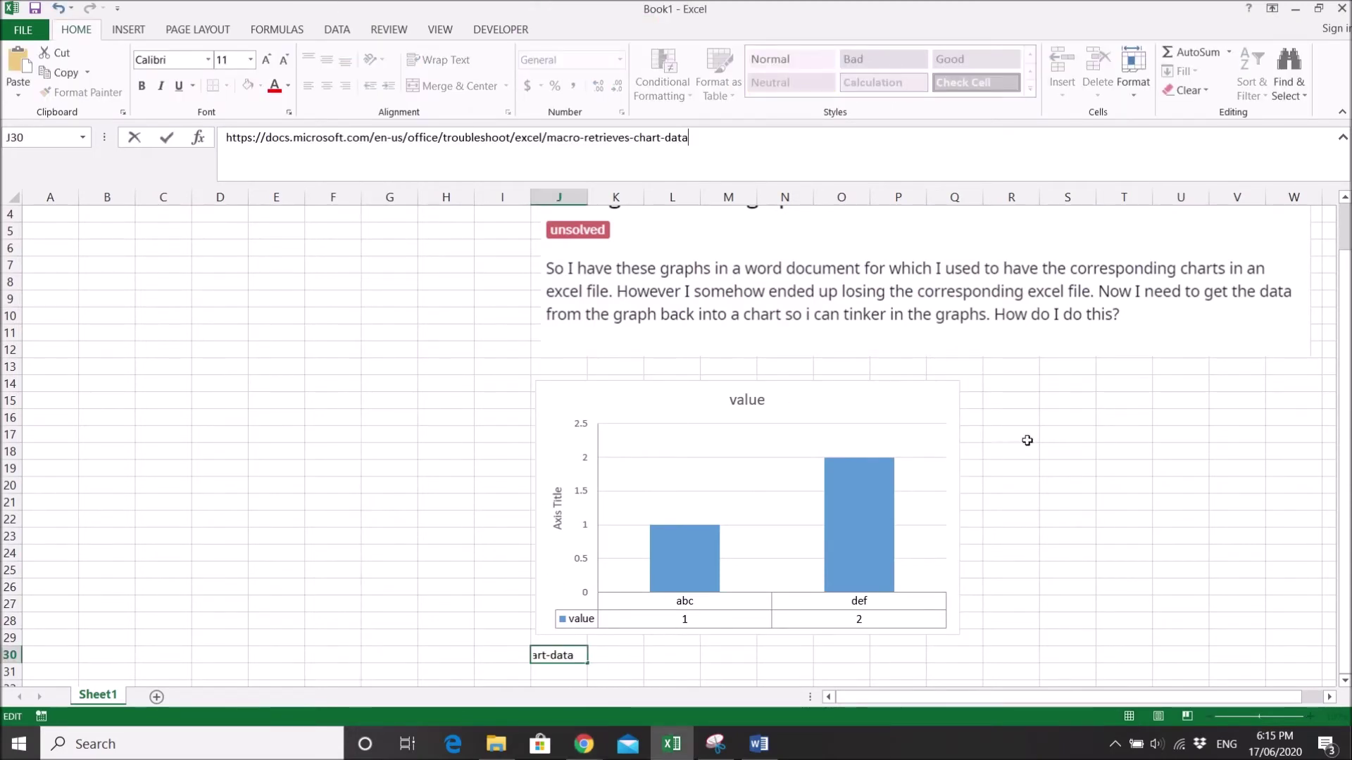
{"action": "left_click", "coordinate": [1237, 516]}
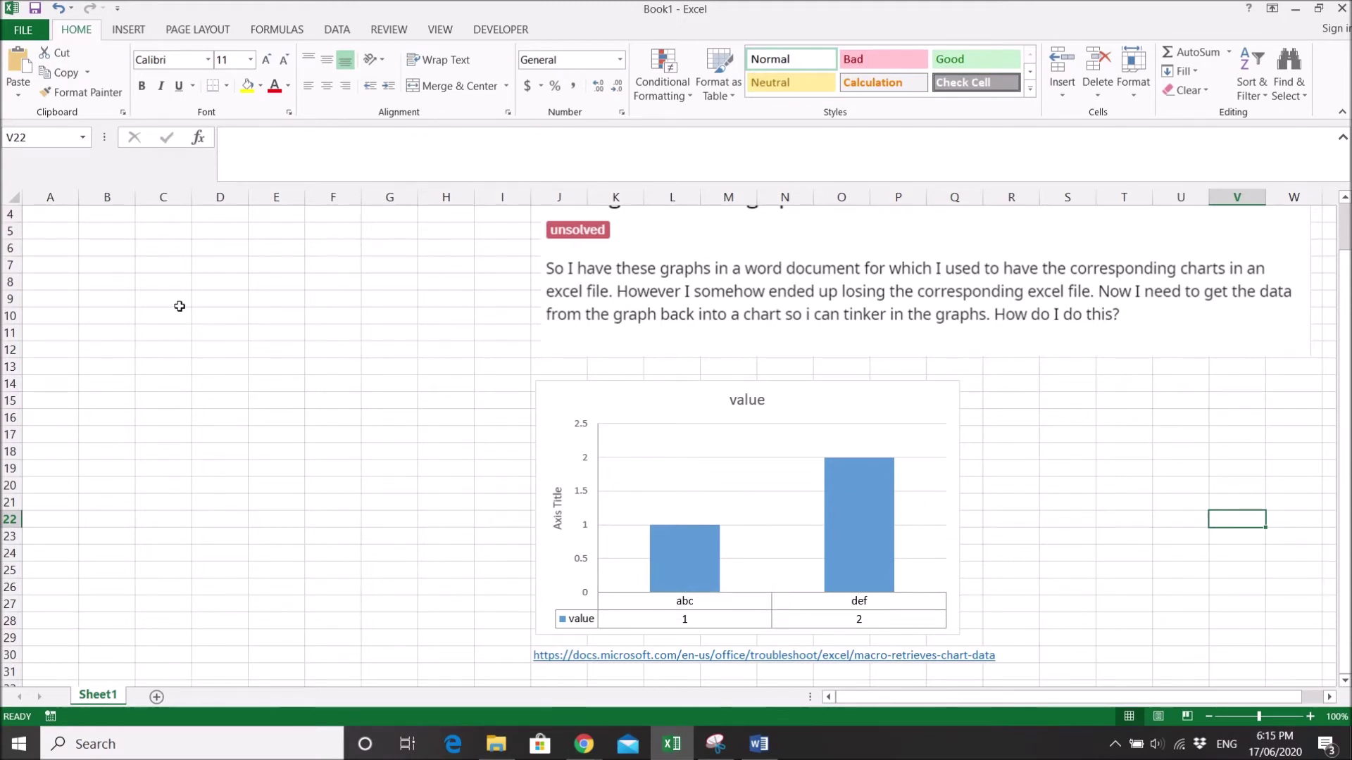
{"action": "left_click", "coordinate": [46, 215]}
{"action": "scroll", "coordinate": [78, 282], "scroll_direction": "up", "scroll_amount": 1}
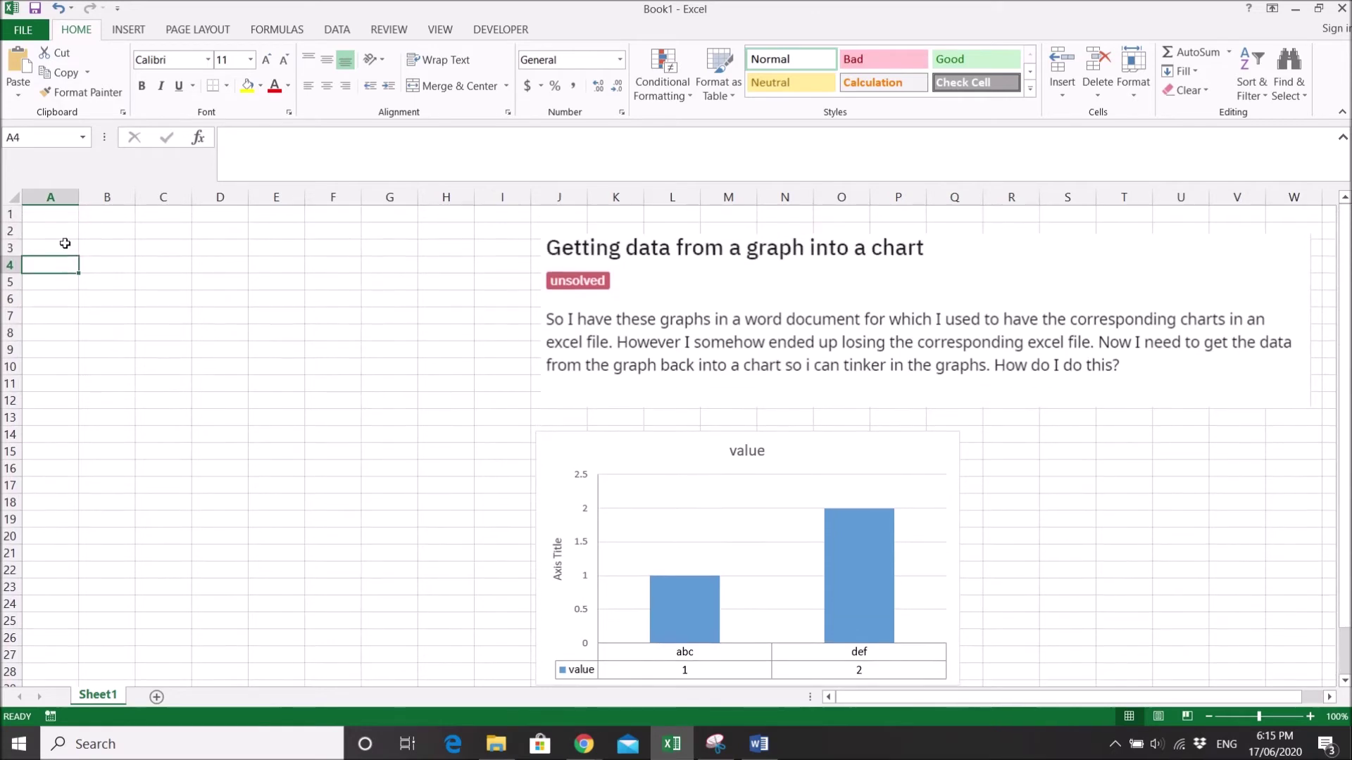
{"action": "left_click", "coordinate": [60, 221]}
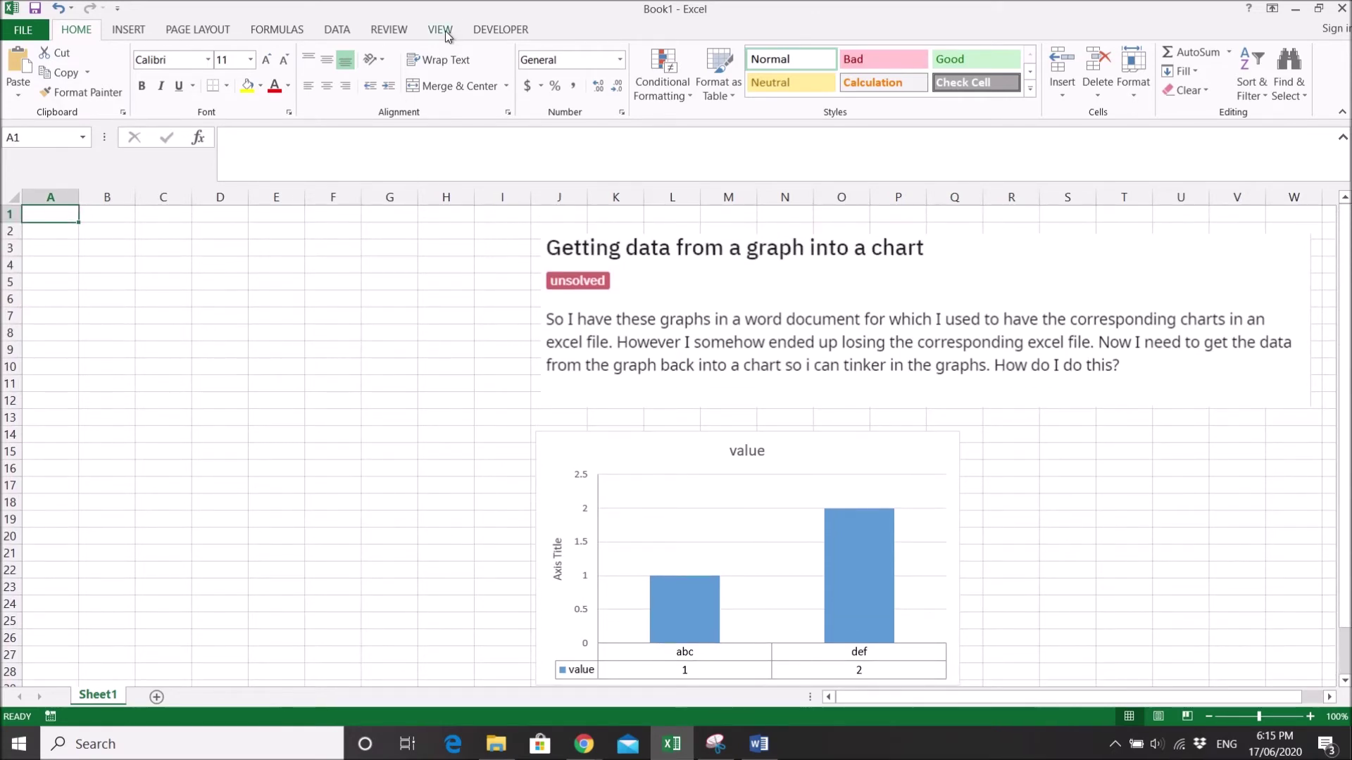
{"action": "left_click", "coordinate": [503, 31]}
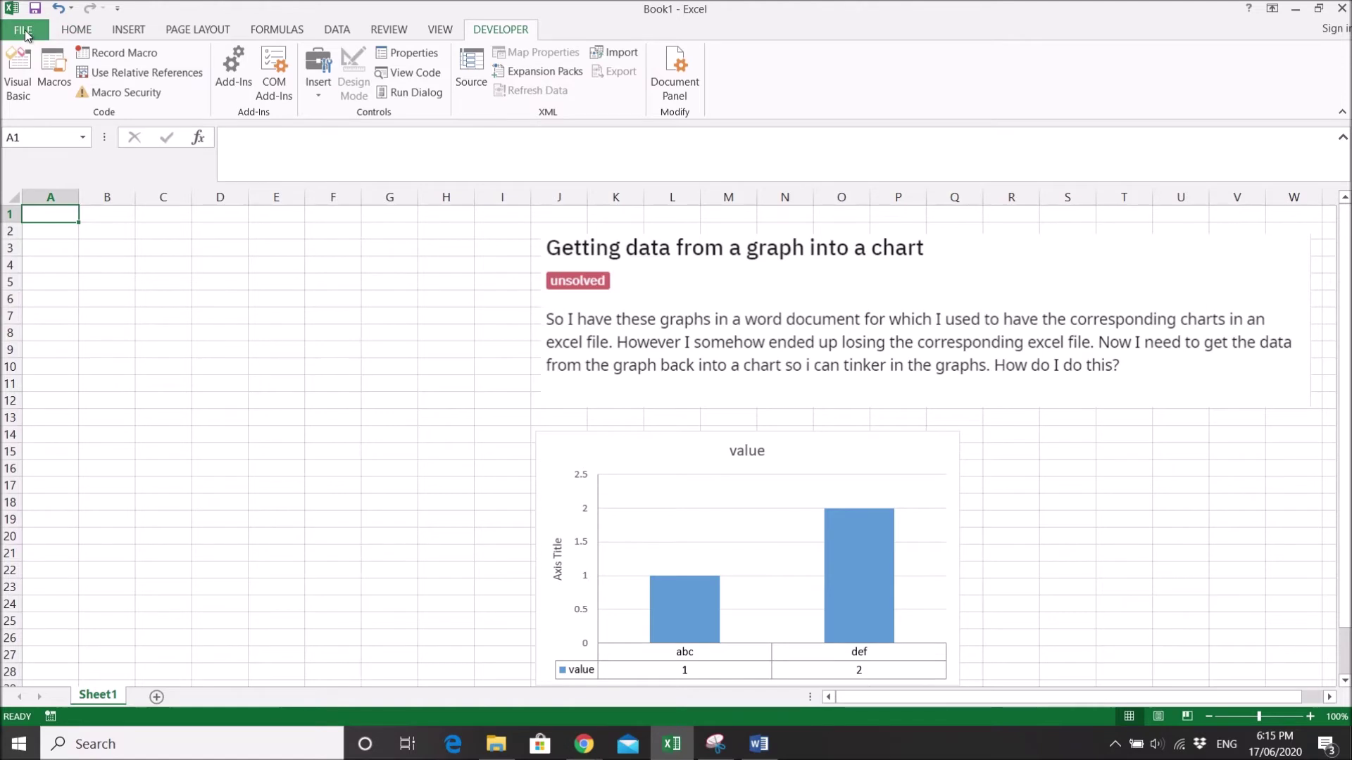
{"action": "left_click", "coordinate": [24, 31]}
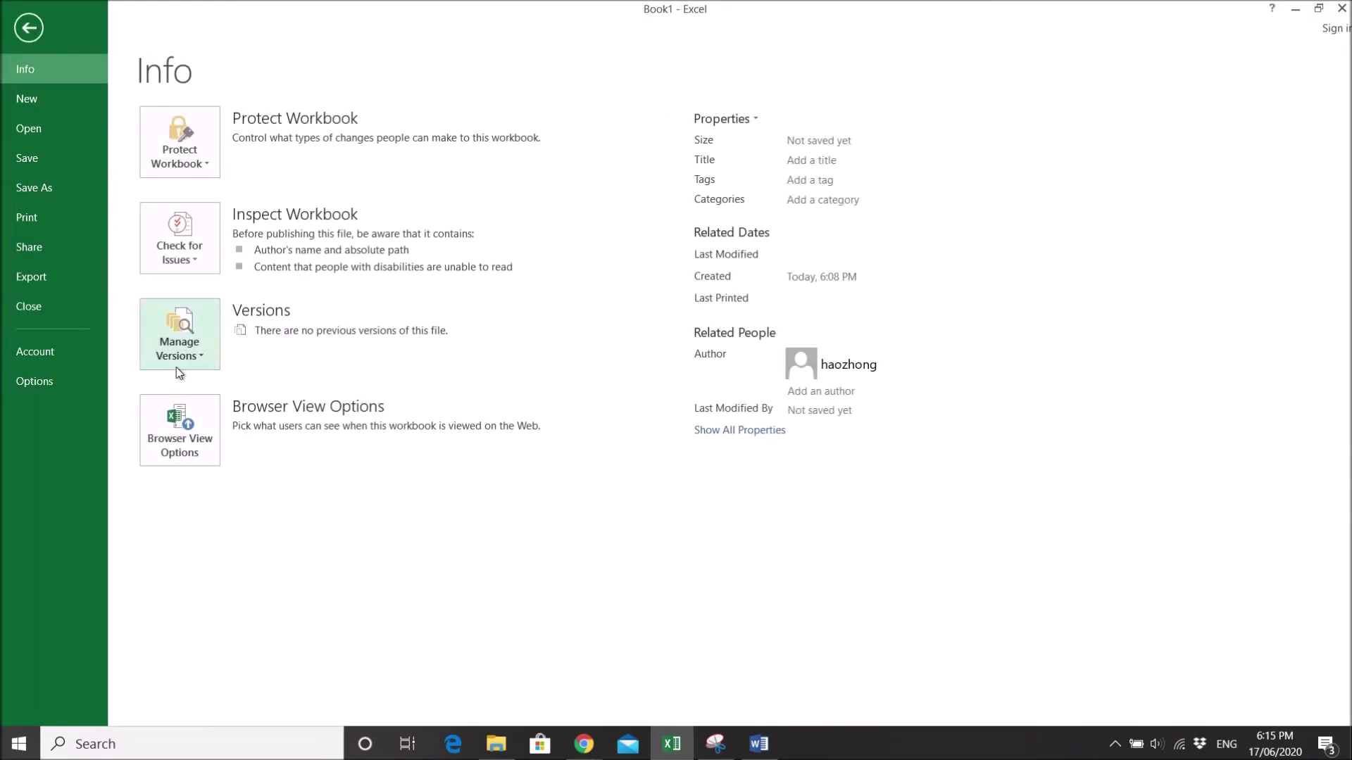
{"action": "left_click", "coordinate": [77, 382]}
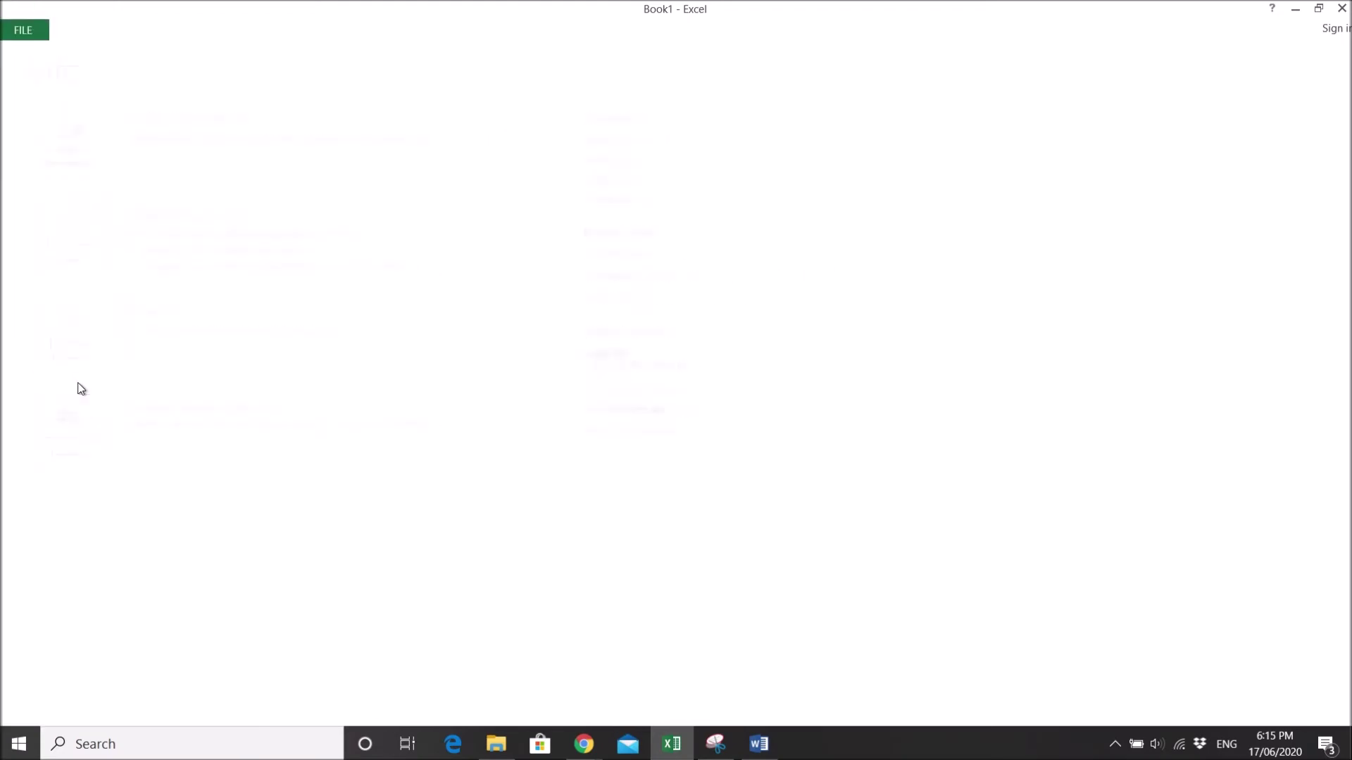
{"action": "left_click", "coordinate": [367, 248]}
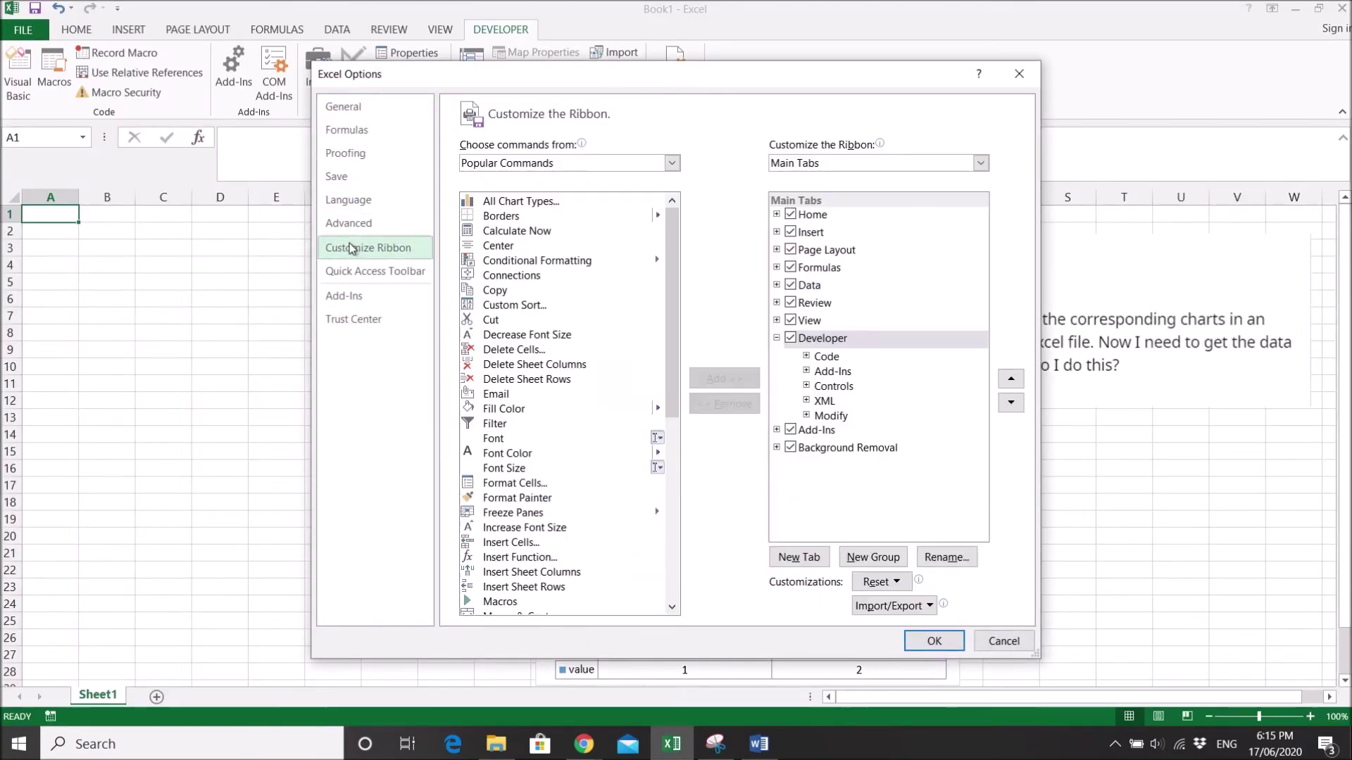
{"action": "left_click", "coordinate": [793, 341]}
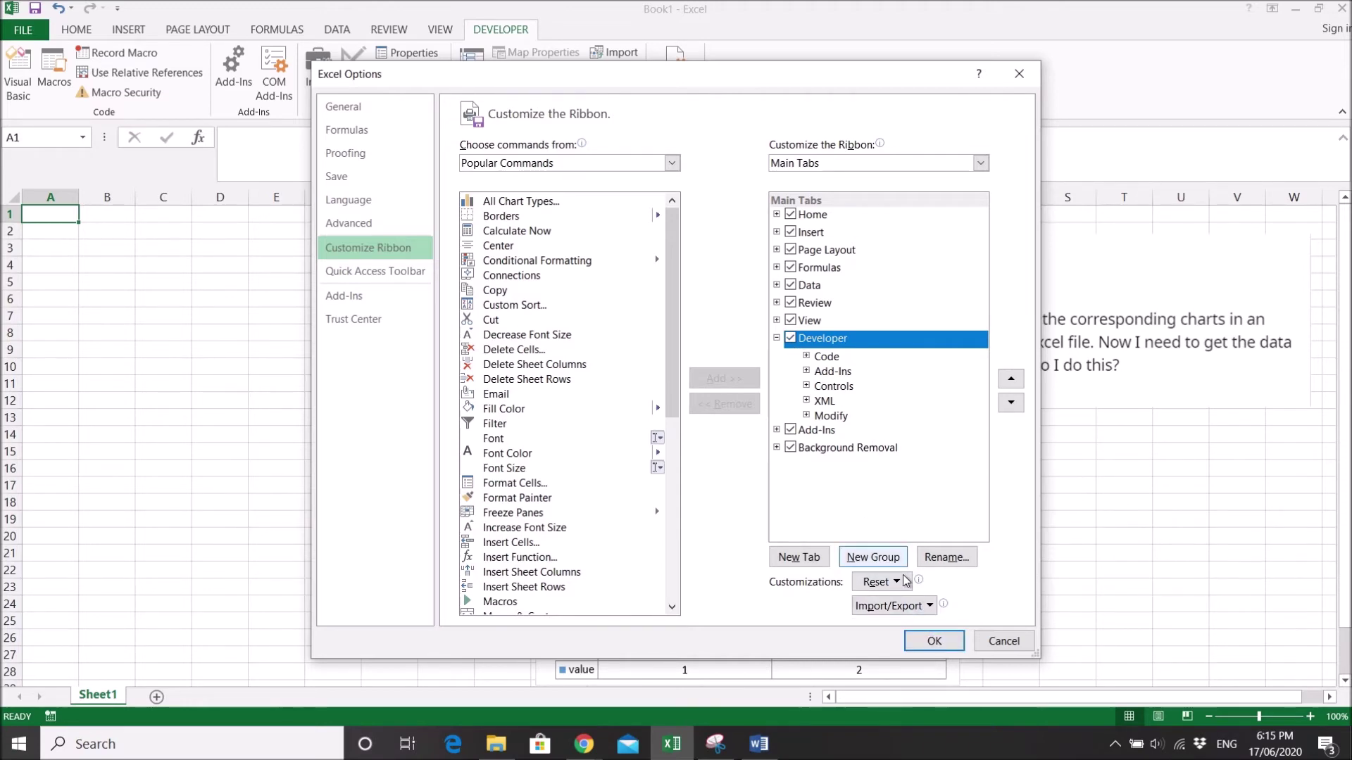
{"action": "left_click", "coordinate": [934, 642]}
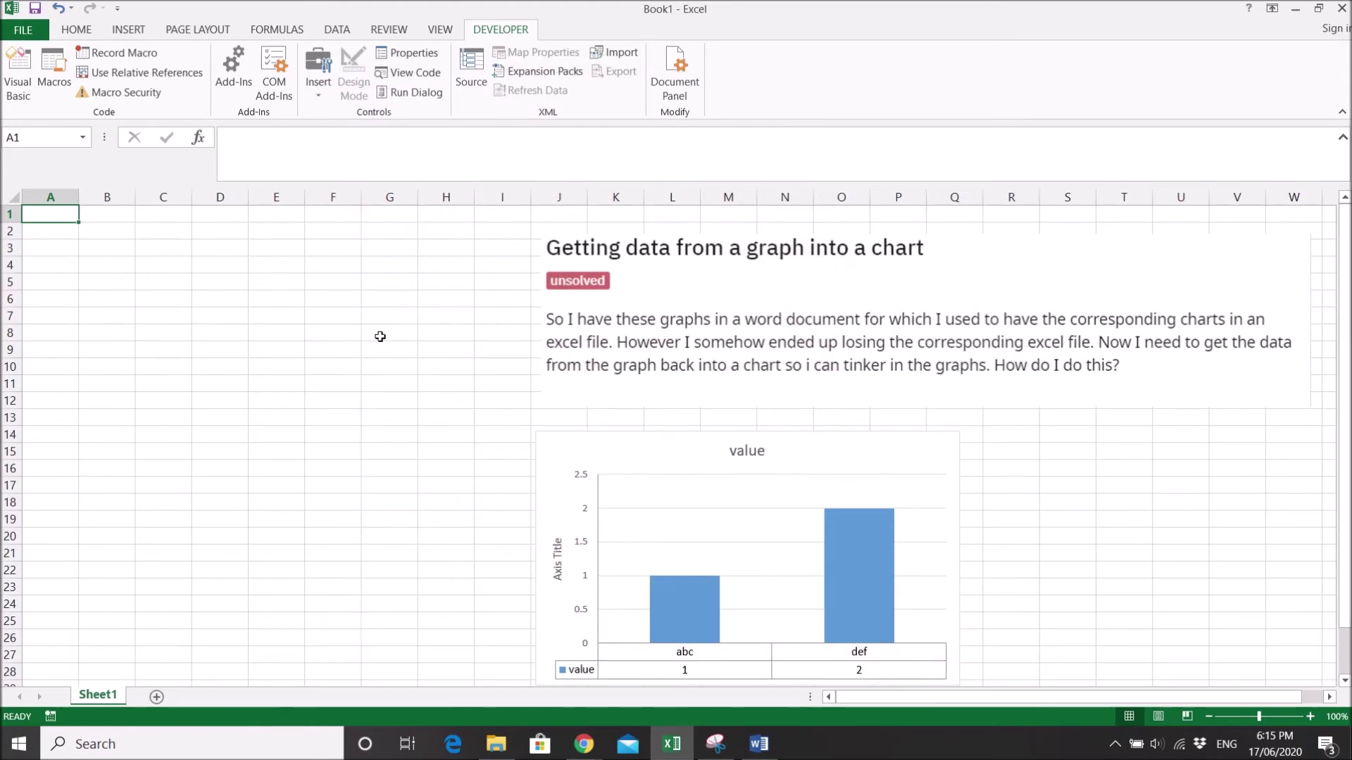
Step: Launch the Visual Basic editor from Developer and open Sheet1's empty code window, maximized
{"action": "left_click", "coordinate": [445, 36]}
{"action": "left_click", "coordinate": [483, 39]}
{"action": "left_click", "coordinate": [18, 73]}
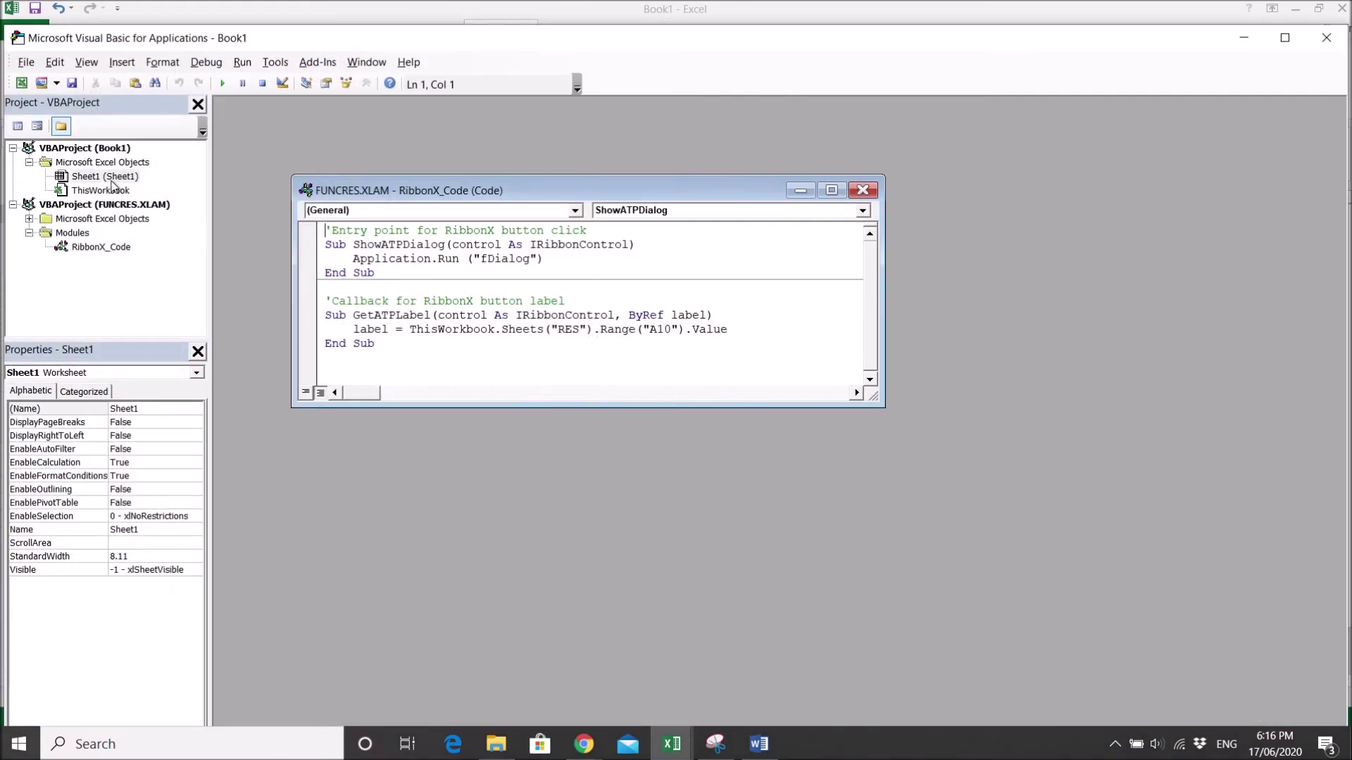
{"action": "left_click_drag", "start_coordinate": [265, 39], "coordinate": [684, 79]}
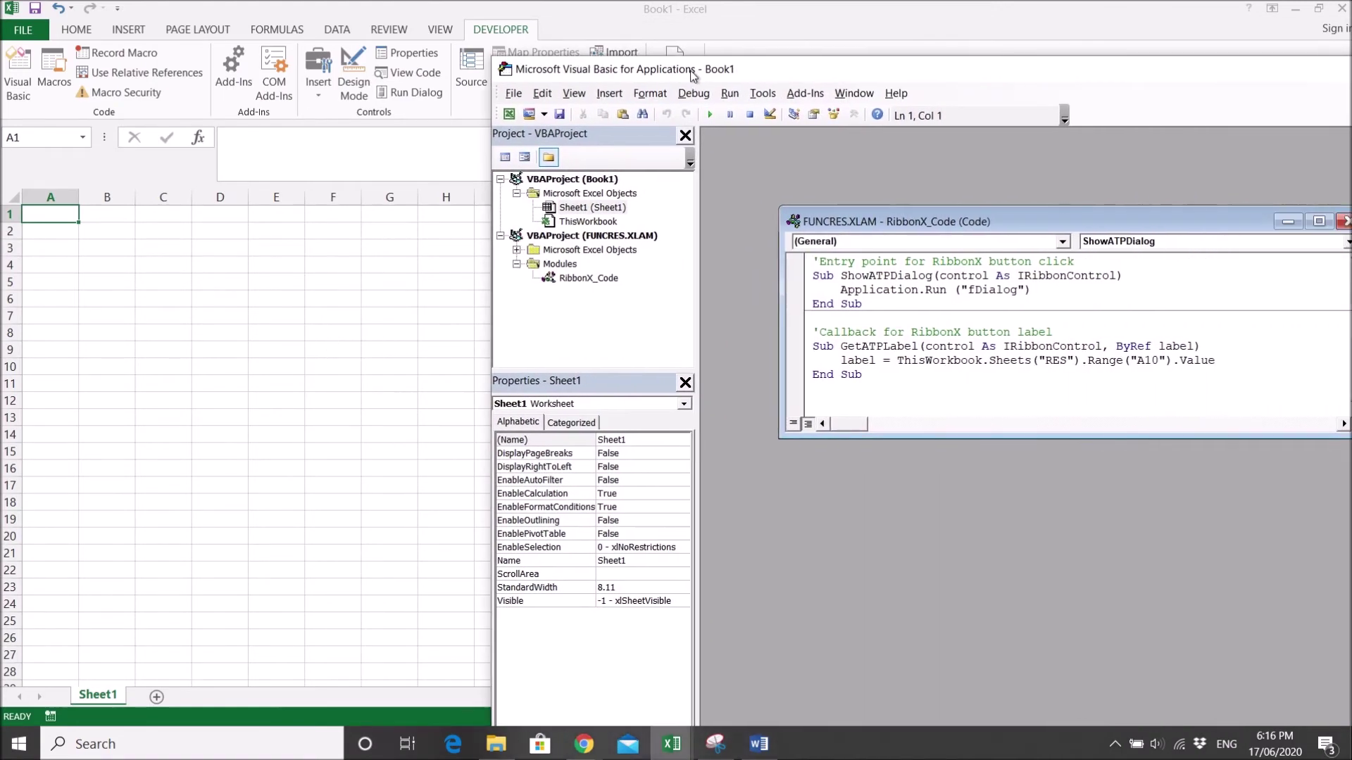
{"action": "double_click", "coordinate": [572, 210]}
{"action": "left_click_drag", "start_coordinate": [768, 76], "coordinate": [330, 55]}
{"action": "double_click", "coordinate": [328, 51]}
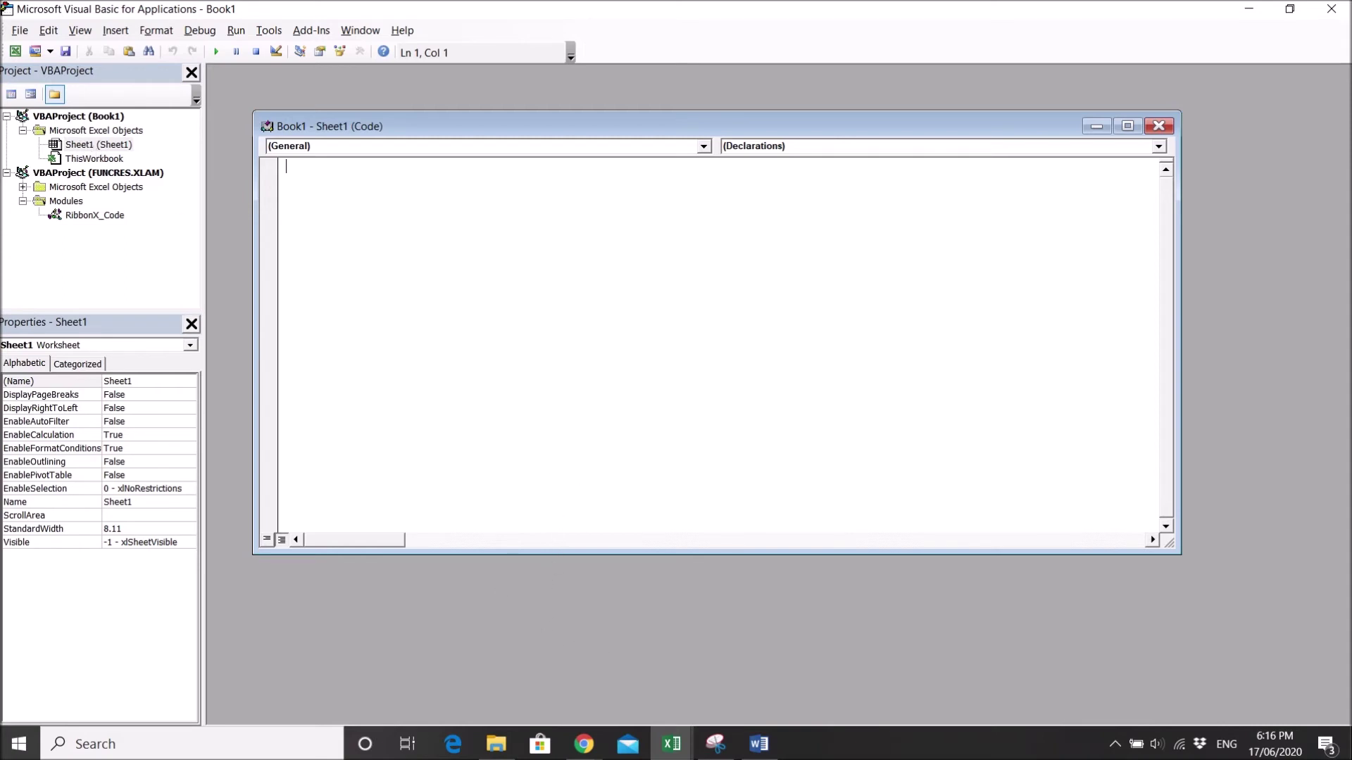
{"action": "left_click", "coordinate": [584, 747]}
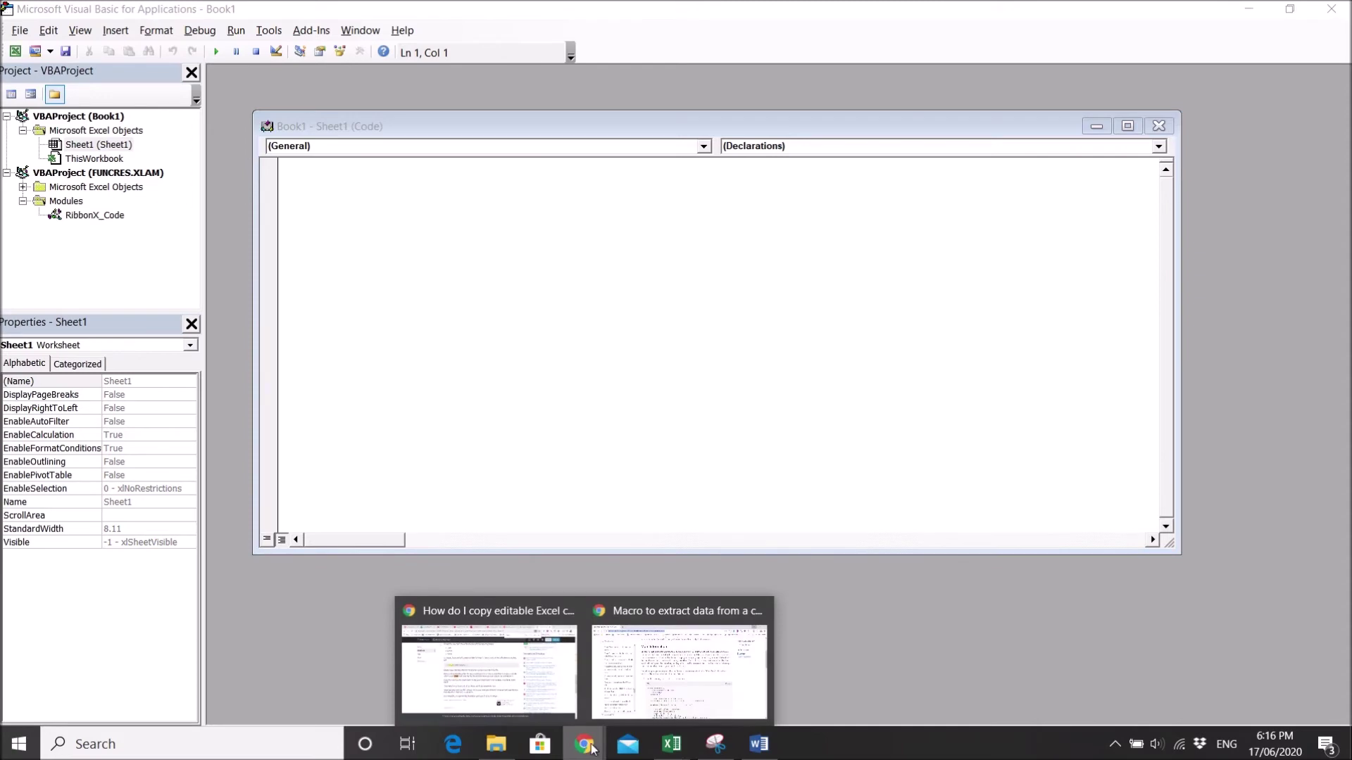
Step: Copy the GetChartValues sample macro from the Docs article, then return to the VBA editor
{"action": "left_click", "coordinate": [677, 660]}
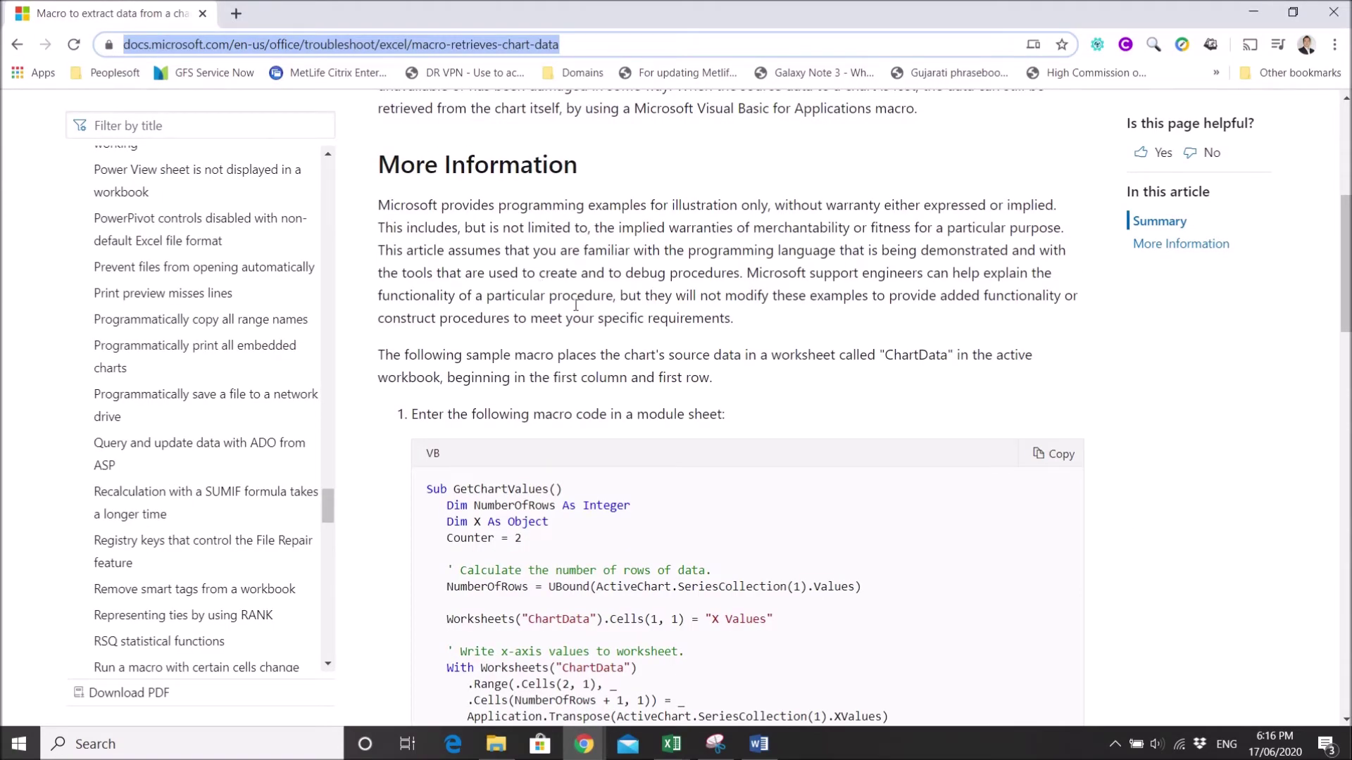
{"action": "scroll", "coordinate": [576, 305], "scroll_direction": "up", "scroll_amount": 6}
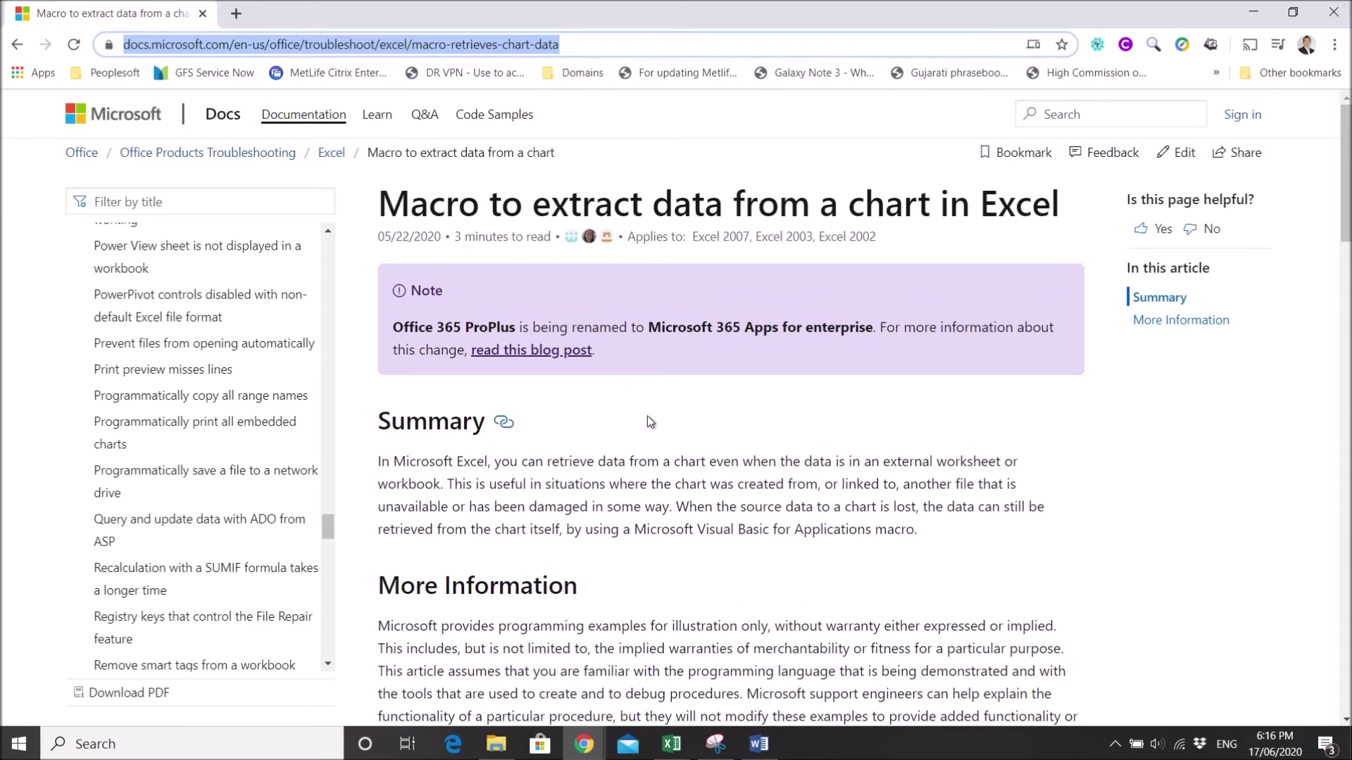
{"action": "scroll", "coordinate": [704, 408], "scroll_direction": "down", "scroll_amount": 5}
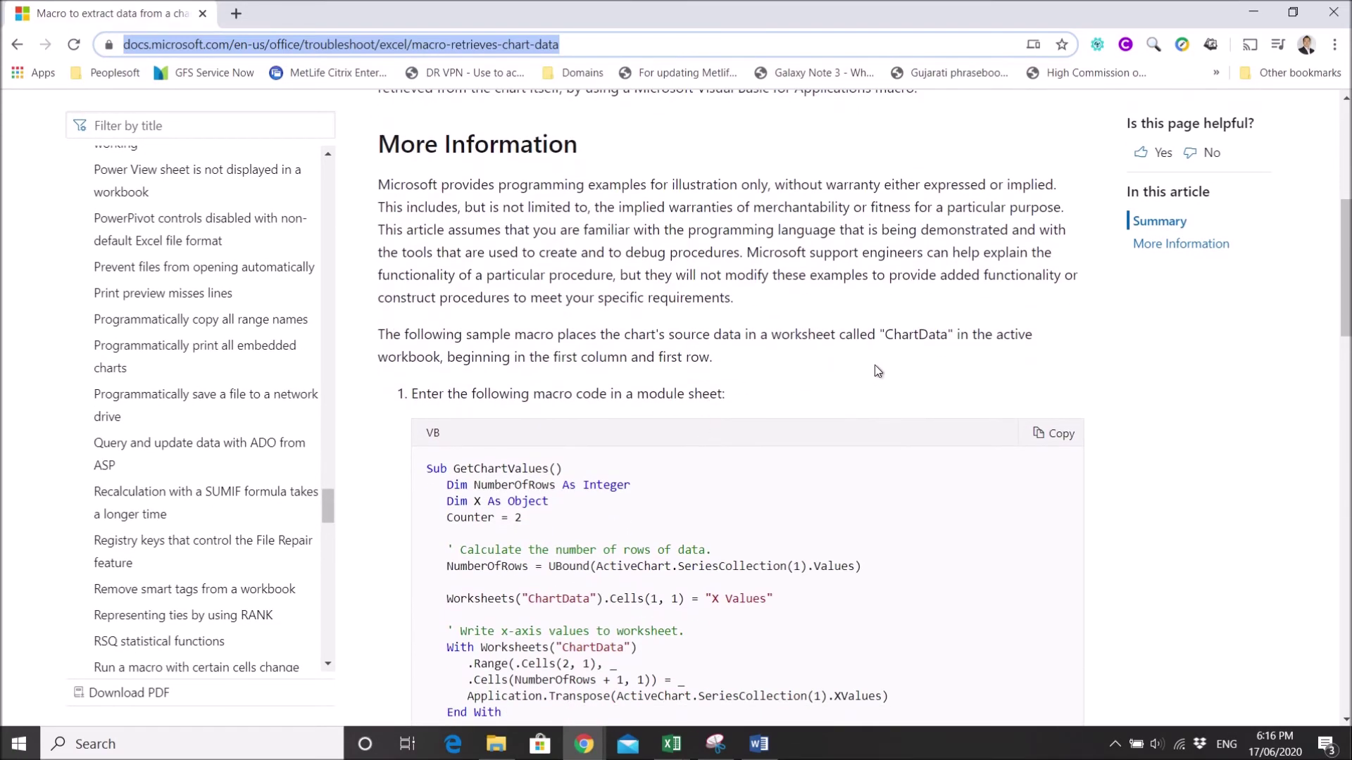
{"action": "left_click", "coordinate": [875, 367]}
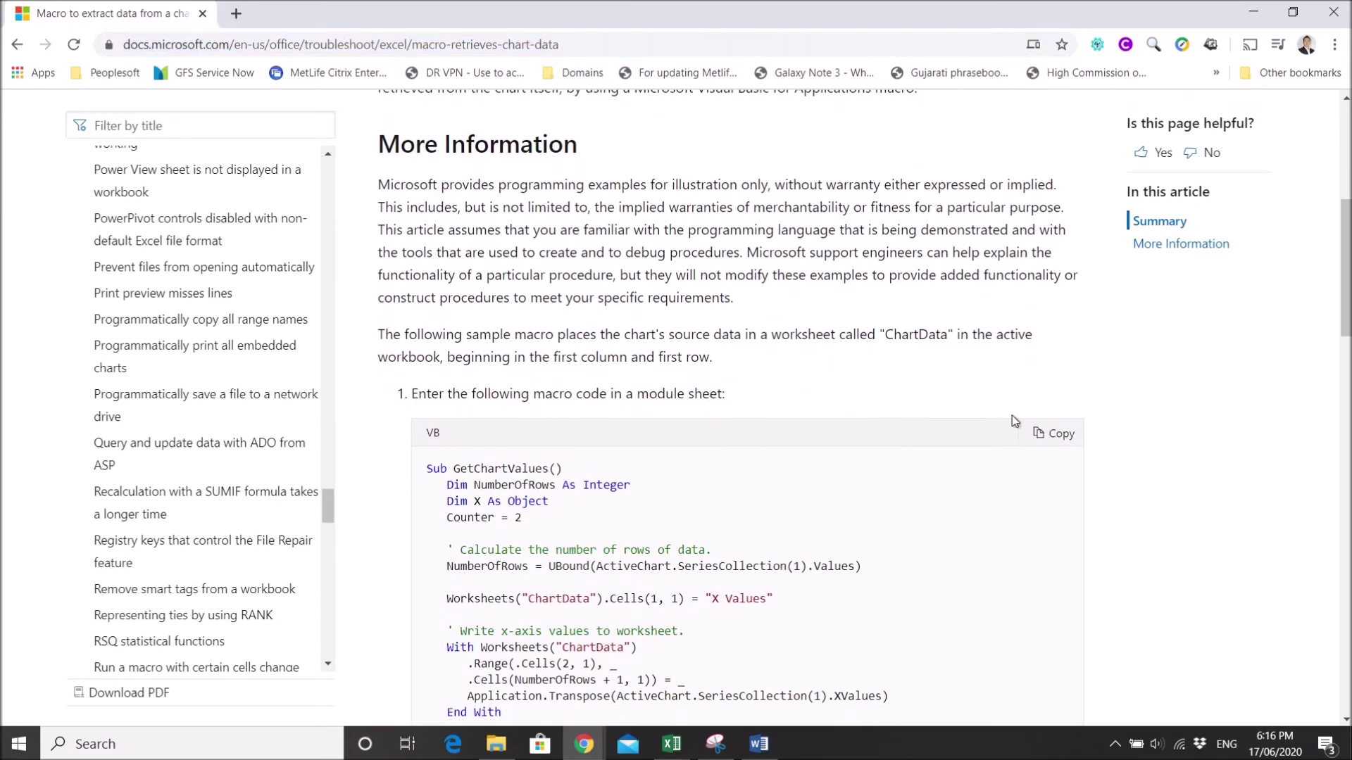
{"action": "left_click", "coordinate": [1052, 443]}
{"action": "mouse_move", "coordinate": [671, 744]}
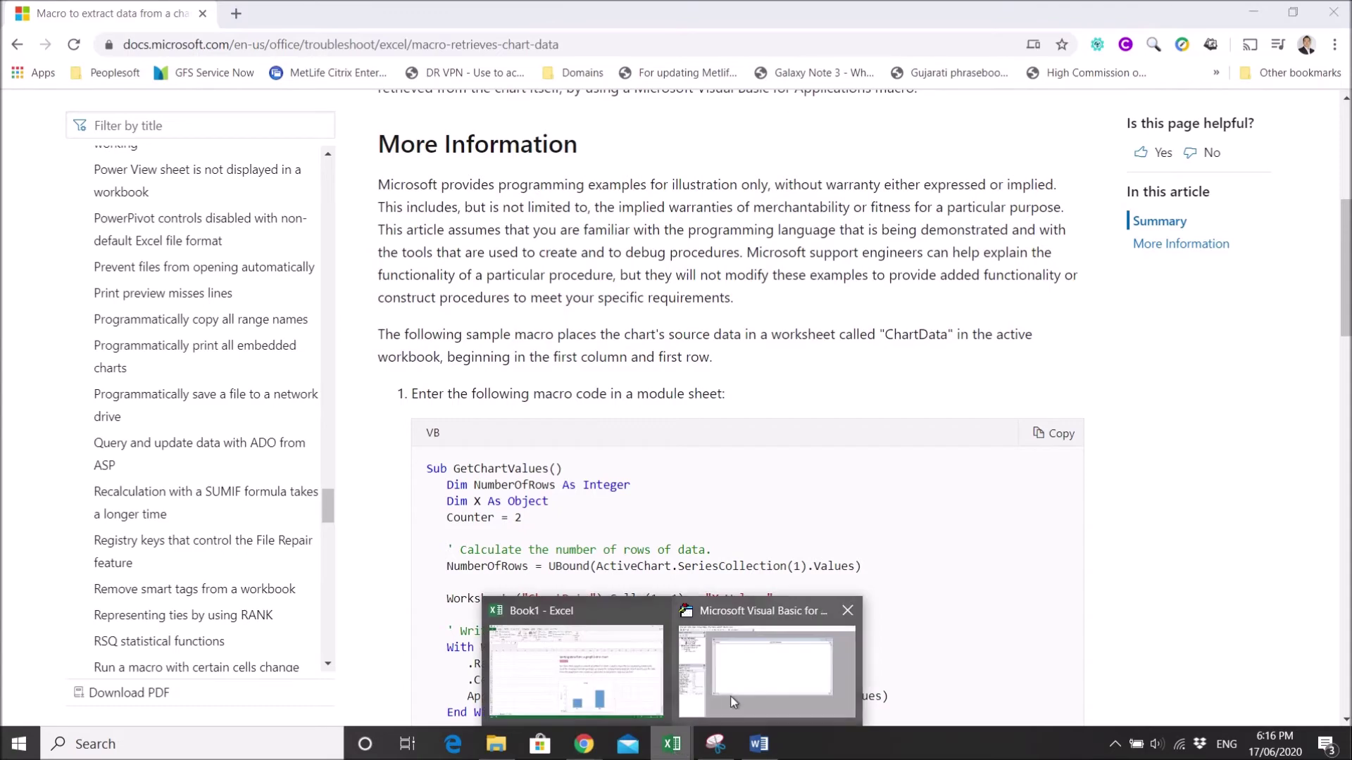
{"action": "left_click", "coordinate": [665, 618]}
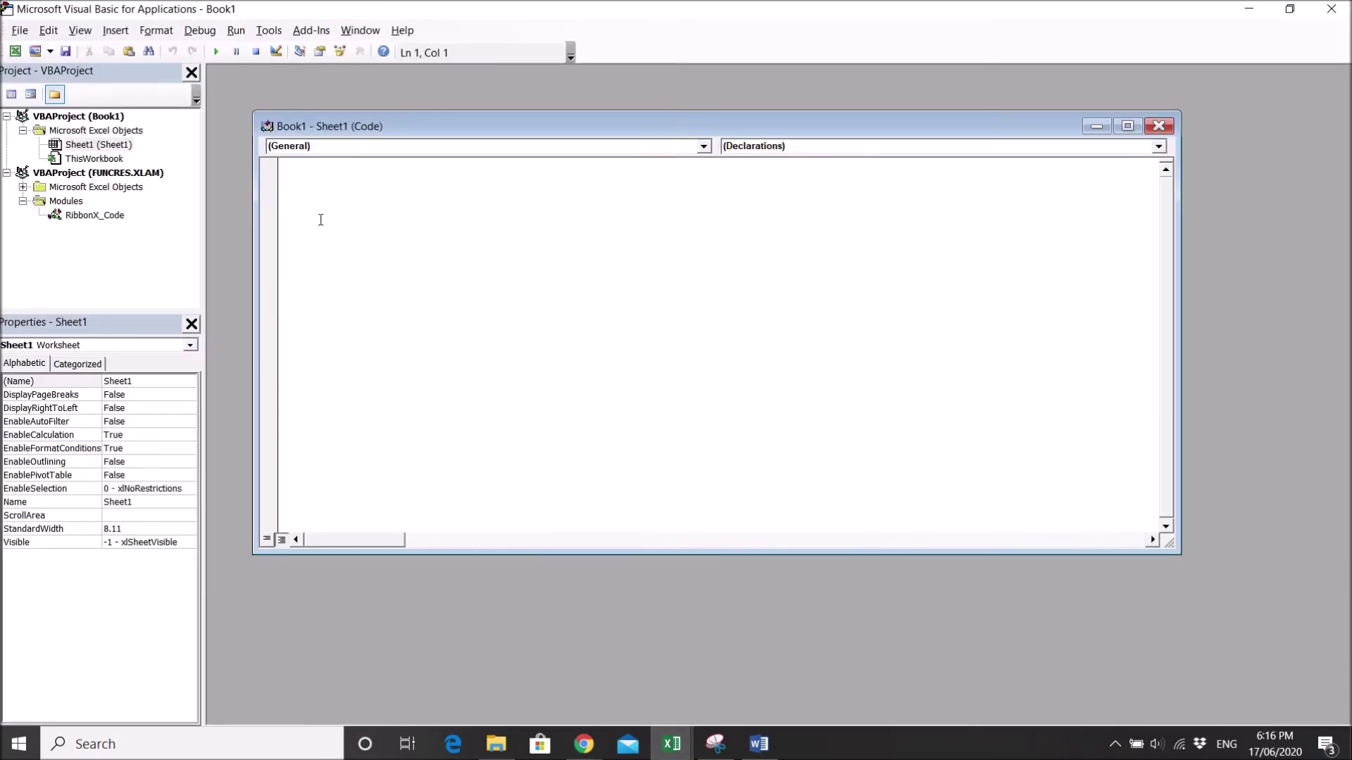
Step: Paste GetChartValues into Sheet1's code, close the code windows and exit the editor
{"action": "key", "text": "ctrl+v"}
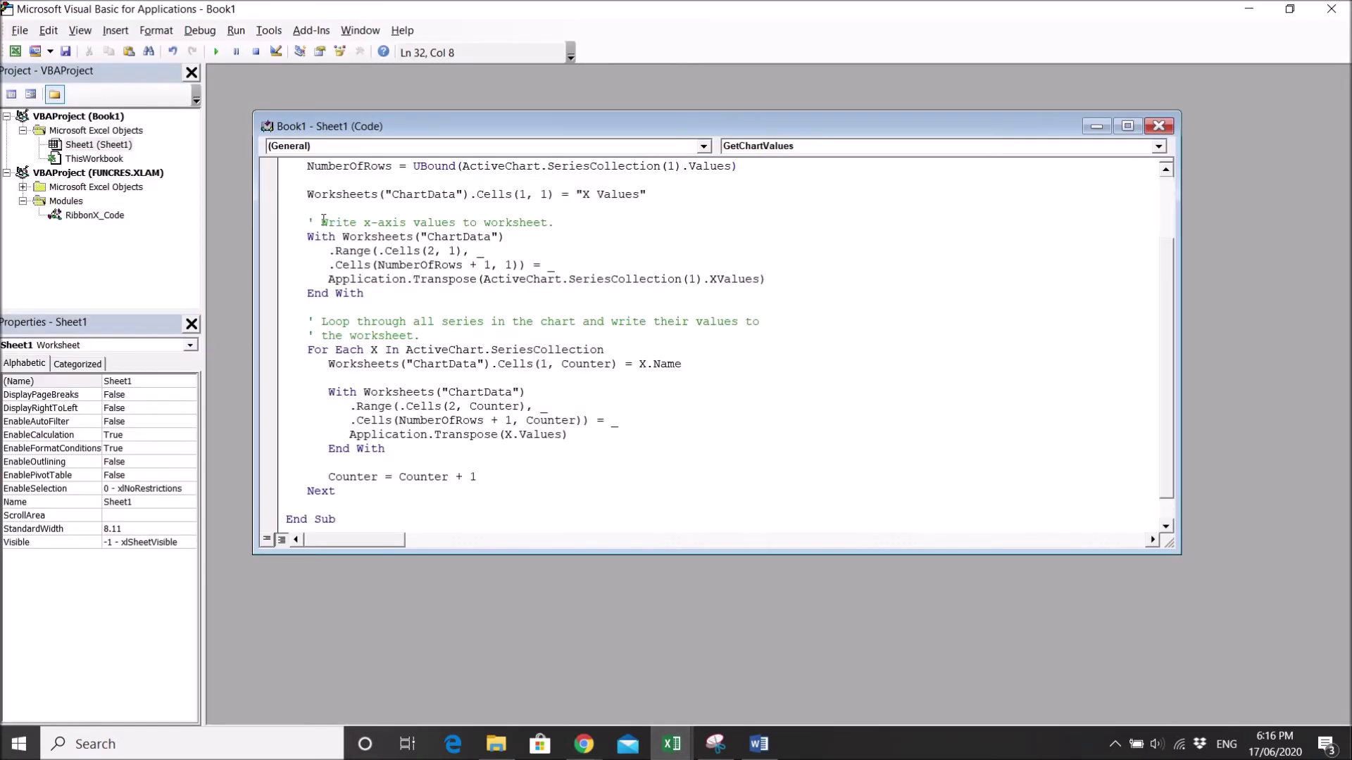
{"action": "left_click", "coordinate": [1158, 126]}
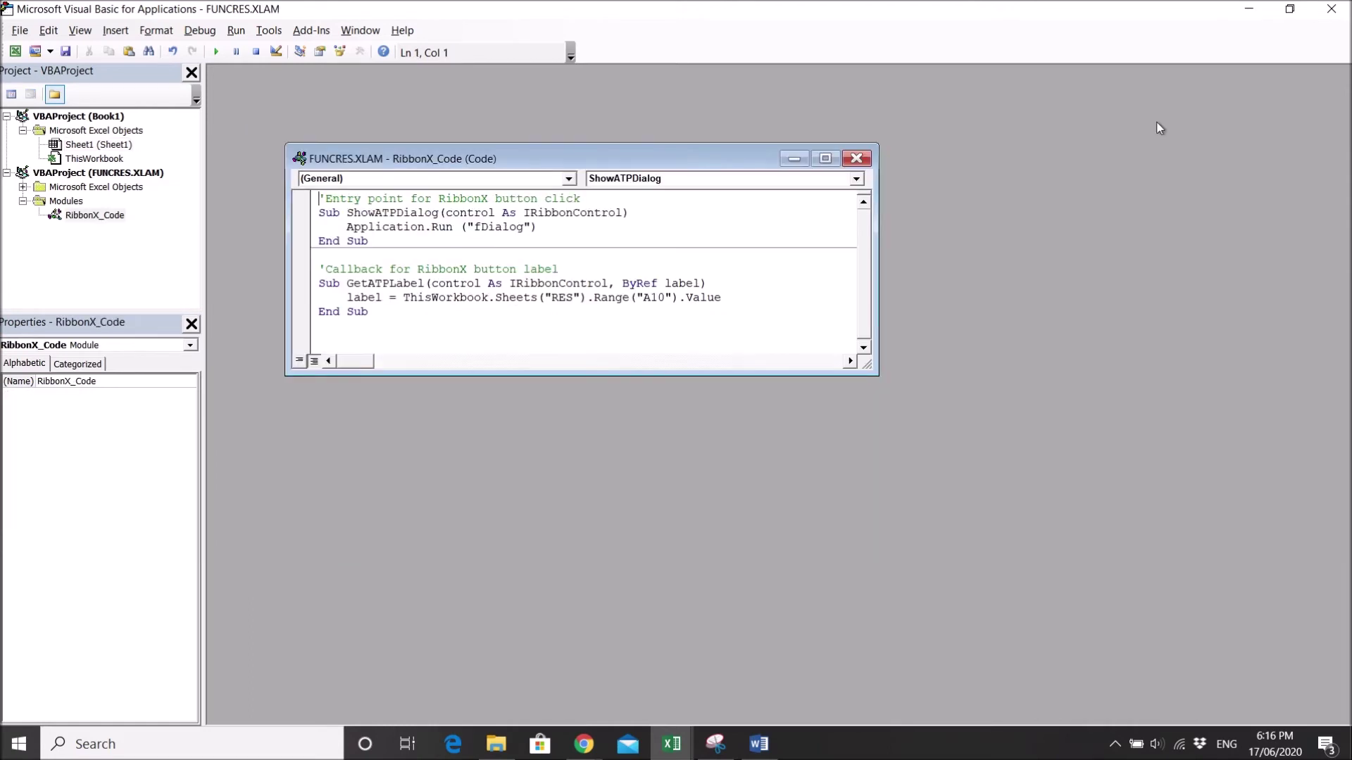
{"action": "left_click", "coordinate": [856, 158]}
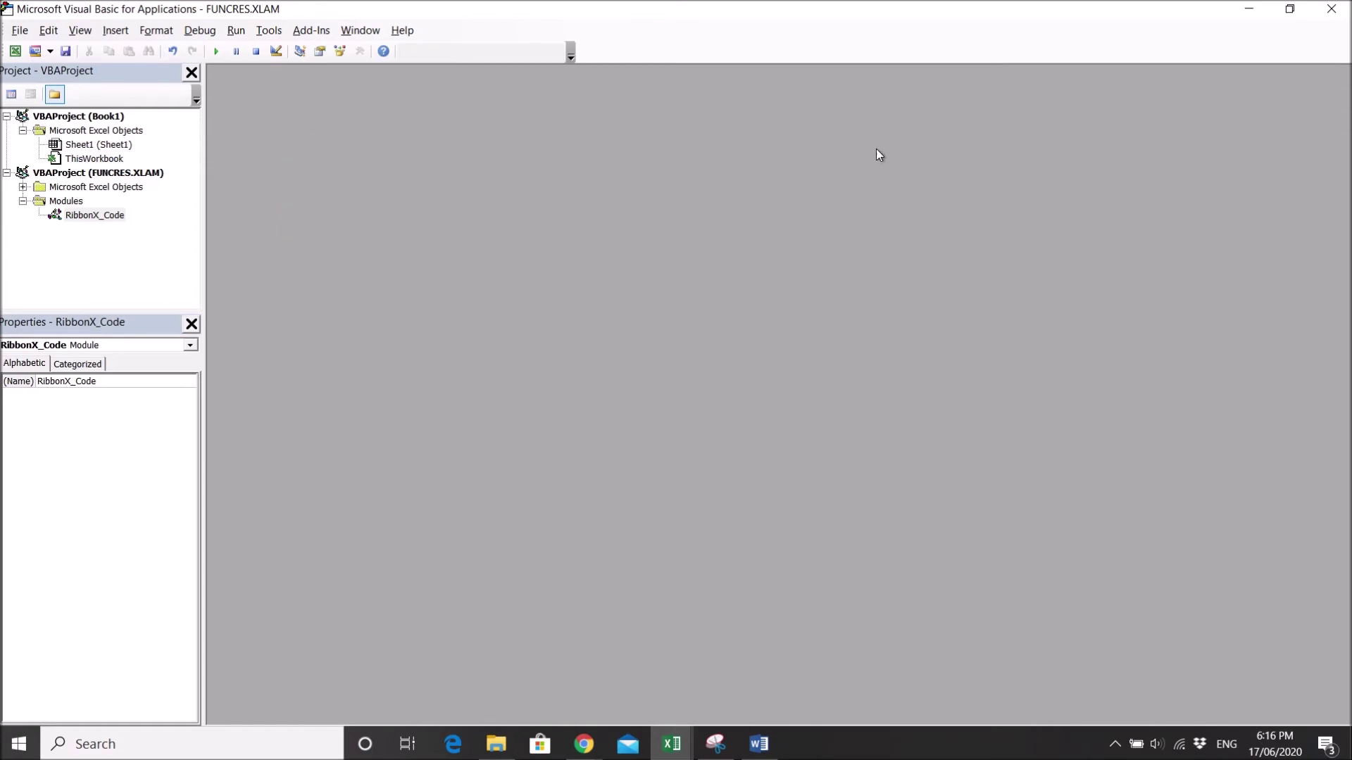
{"action": "left_click", "coordinate": [1331, 8]}
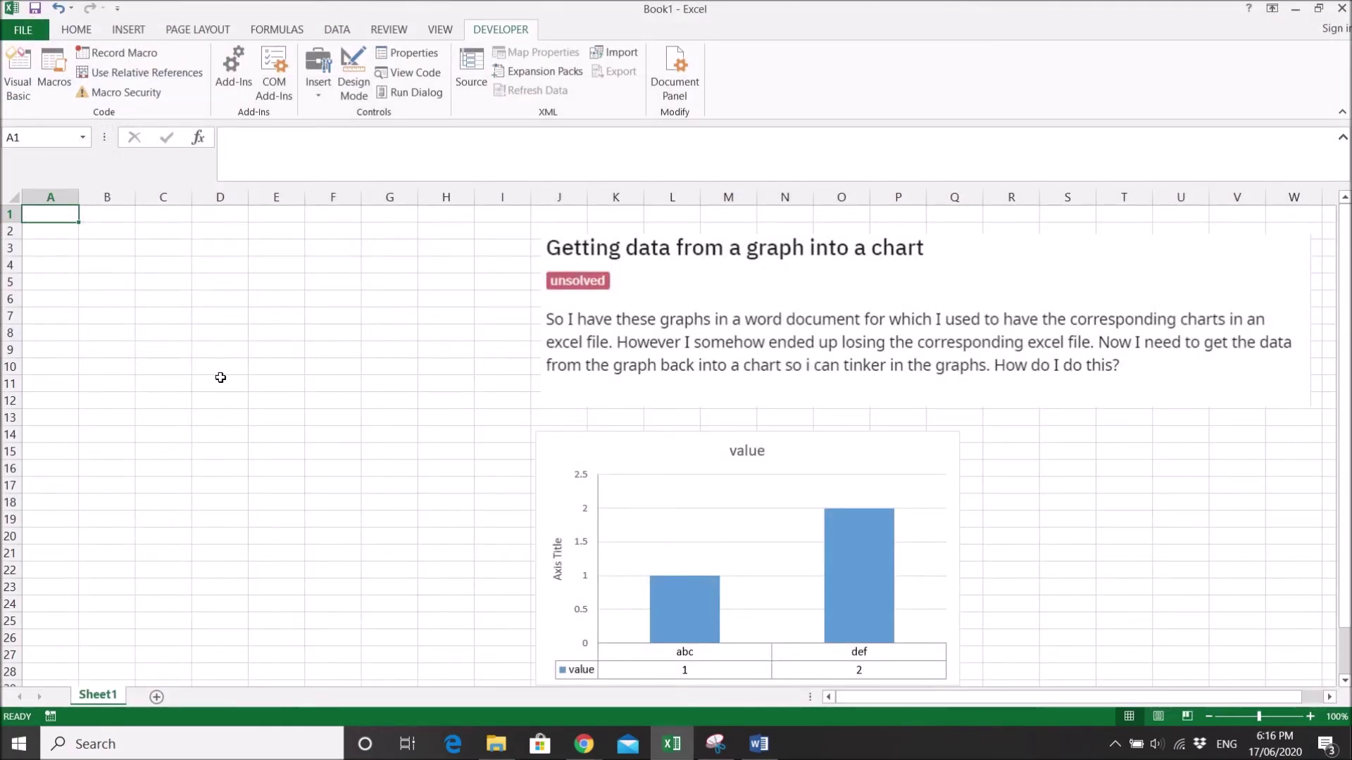
{"action": "left_click", "coordinate": [562, 452]}
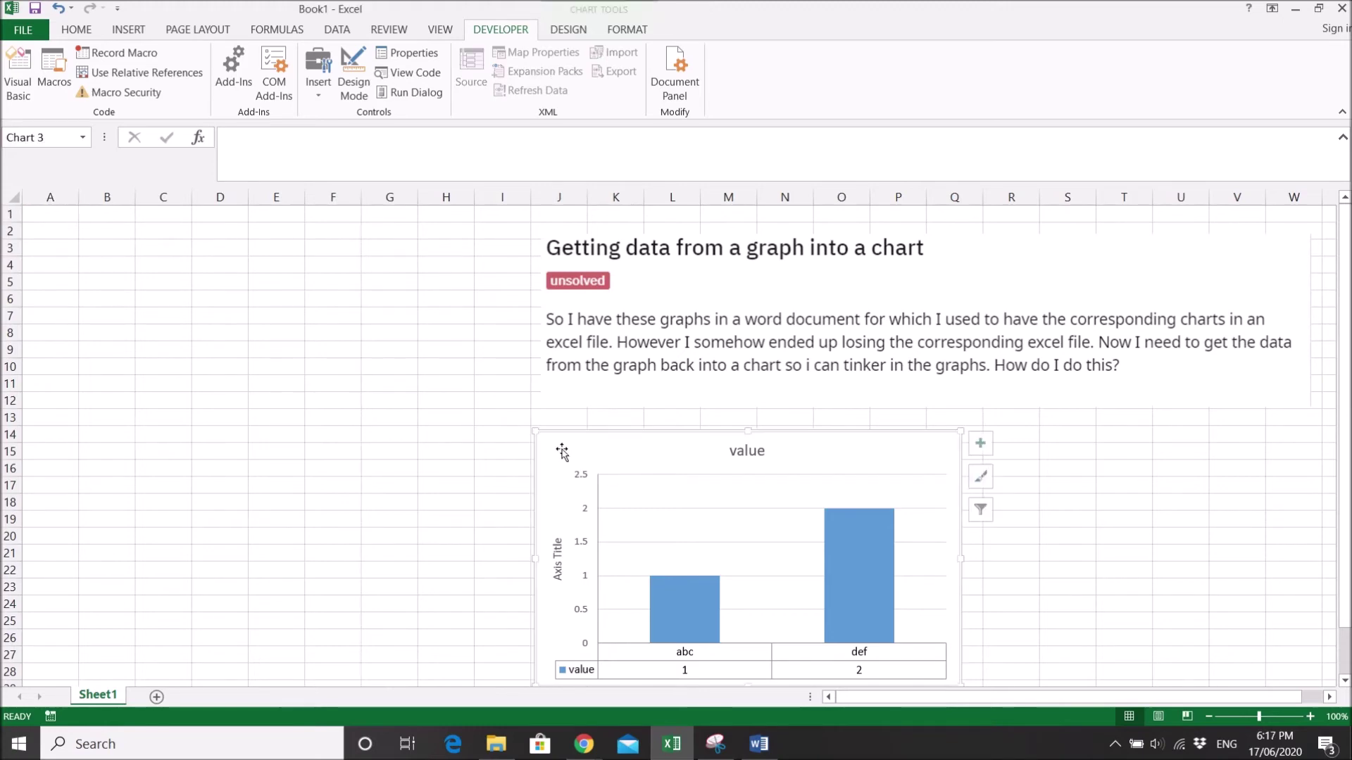
Step: Select the pasted value chart and nudge it slightly up and left
{"action": "left_click", "coordinate": [423, 455]}
{"action": "left_click", "coordinate": [610, 456]}
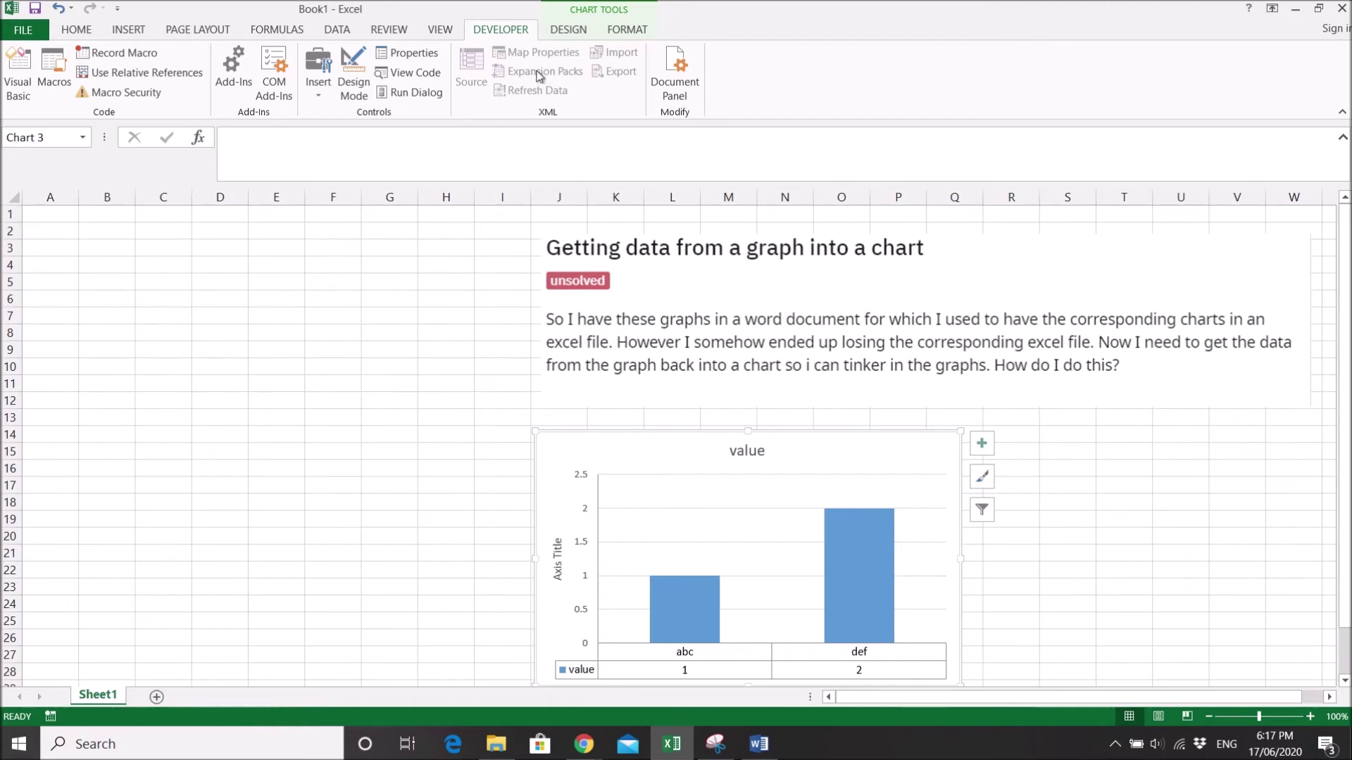
{"action": "left_click_drag", "start_coordinate": [591, 447], "coordinate": [586, 440]}
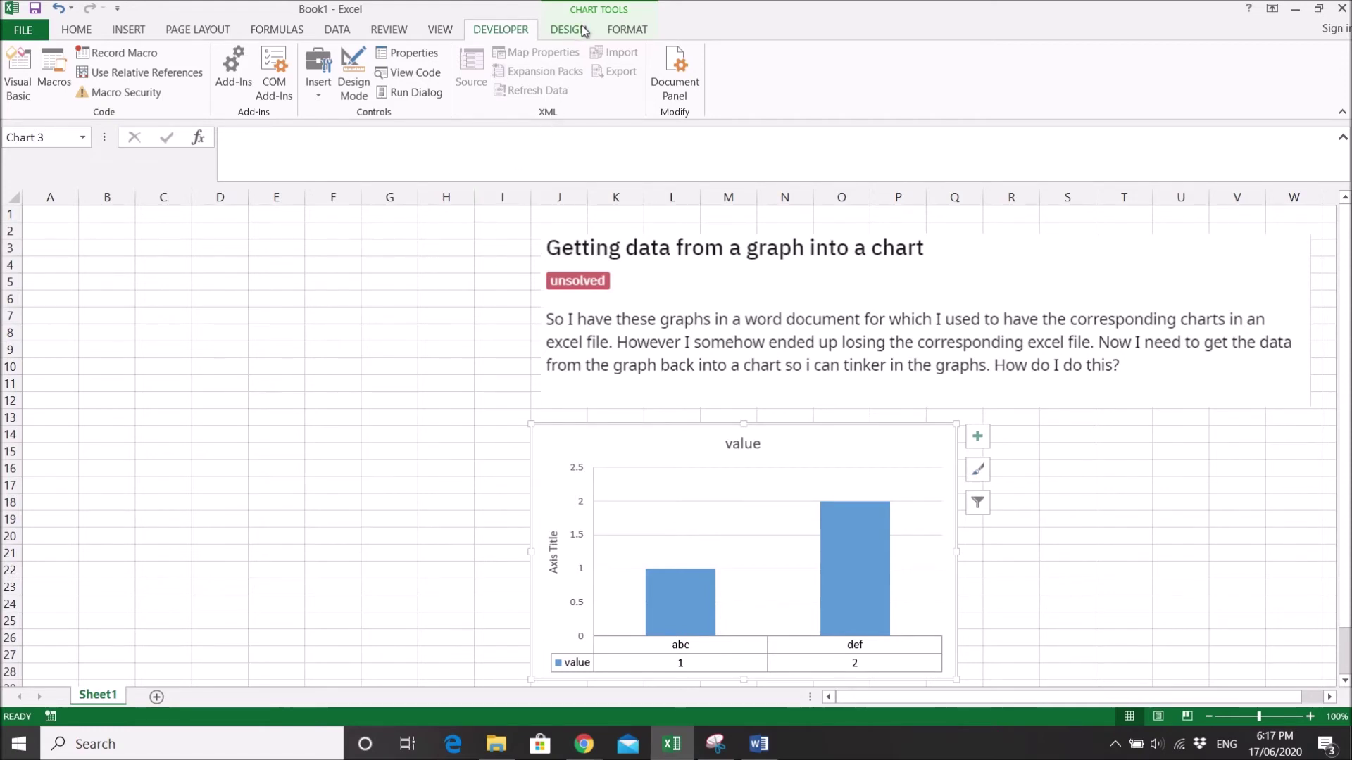
Step: Run GetChartValues via View > Macros, dismiss 'Subscript out of range', and add Sheet2
{"action": "left_click", "coordinate": [442, 29]}
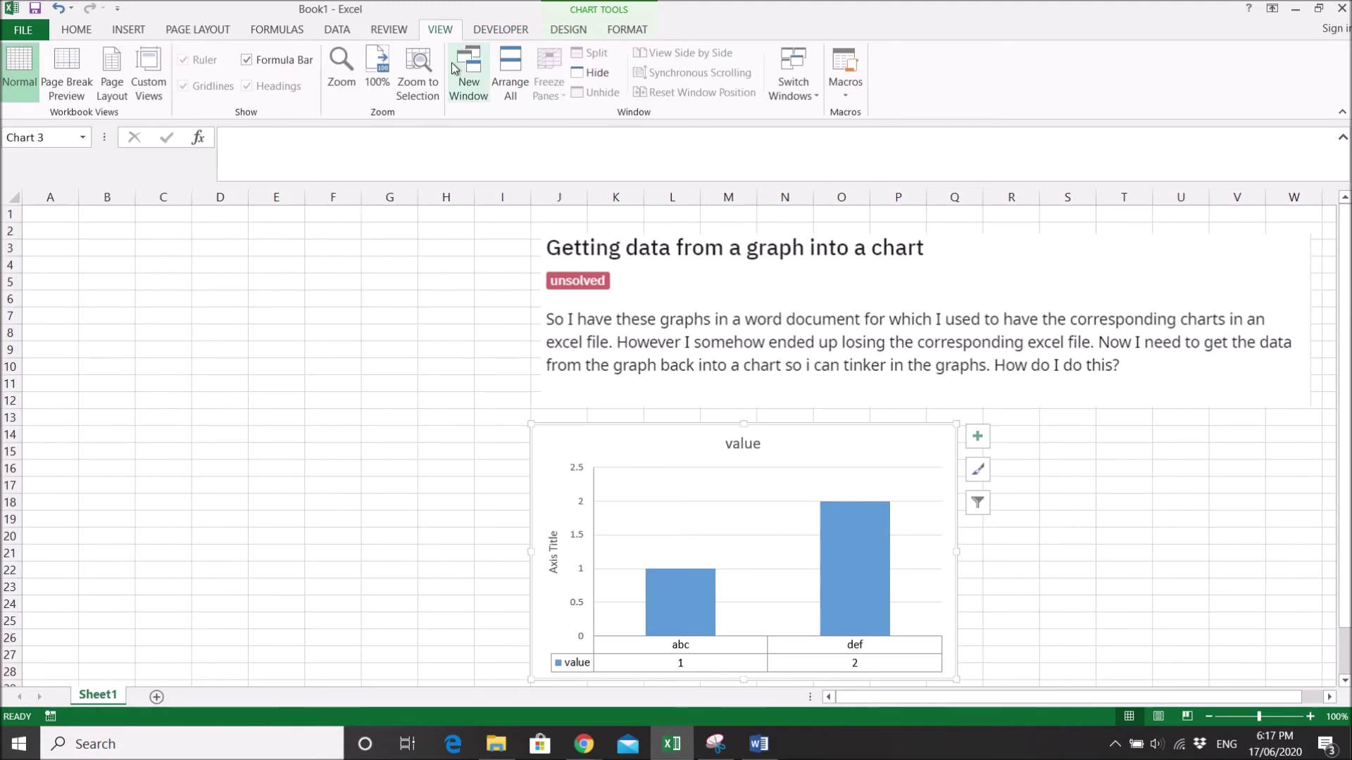
{"action": "left_click", "coordinate": [849, 95]}
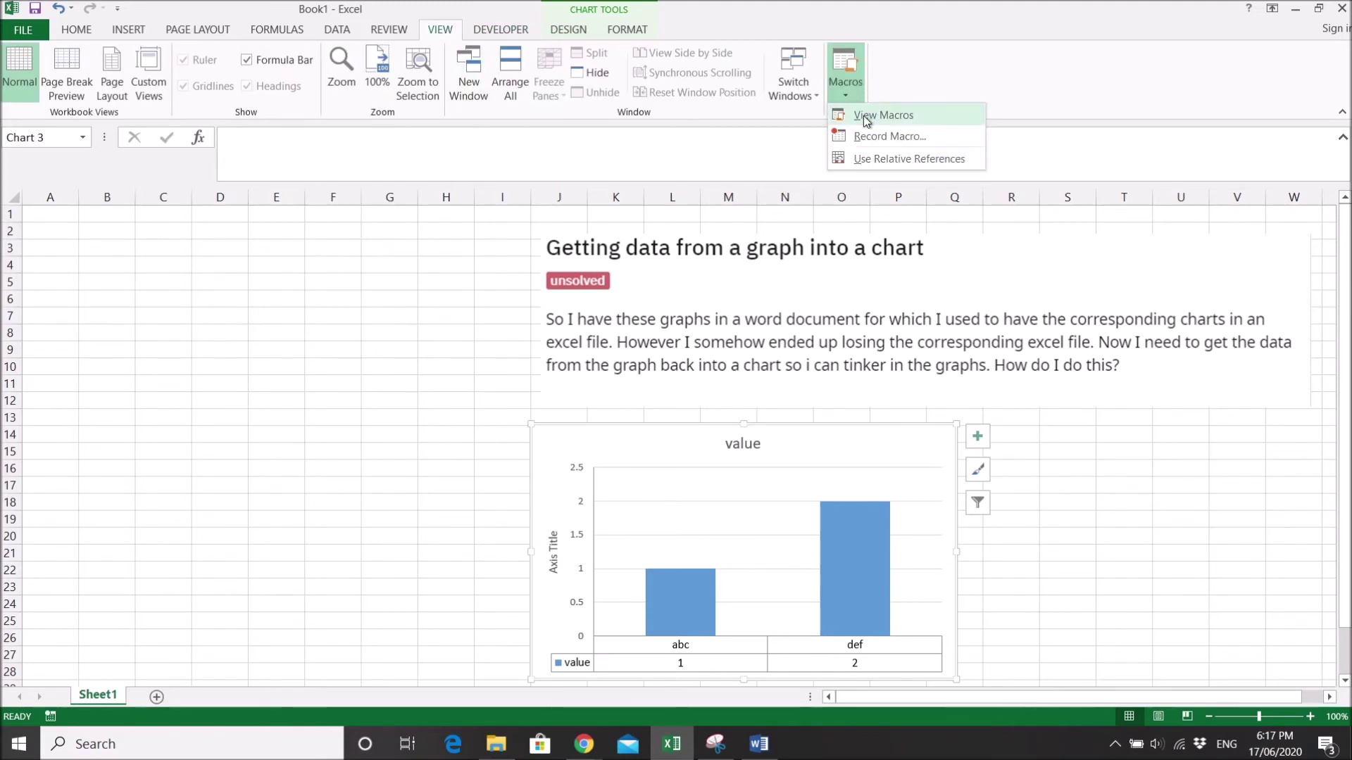
{"action": "left_click", "coordinate": [866, 116]}
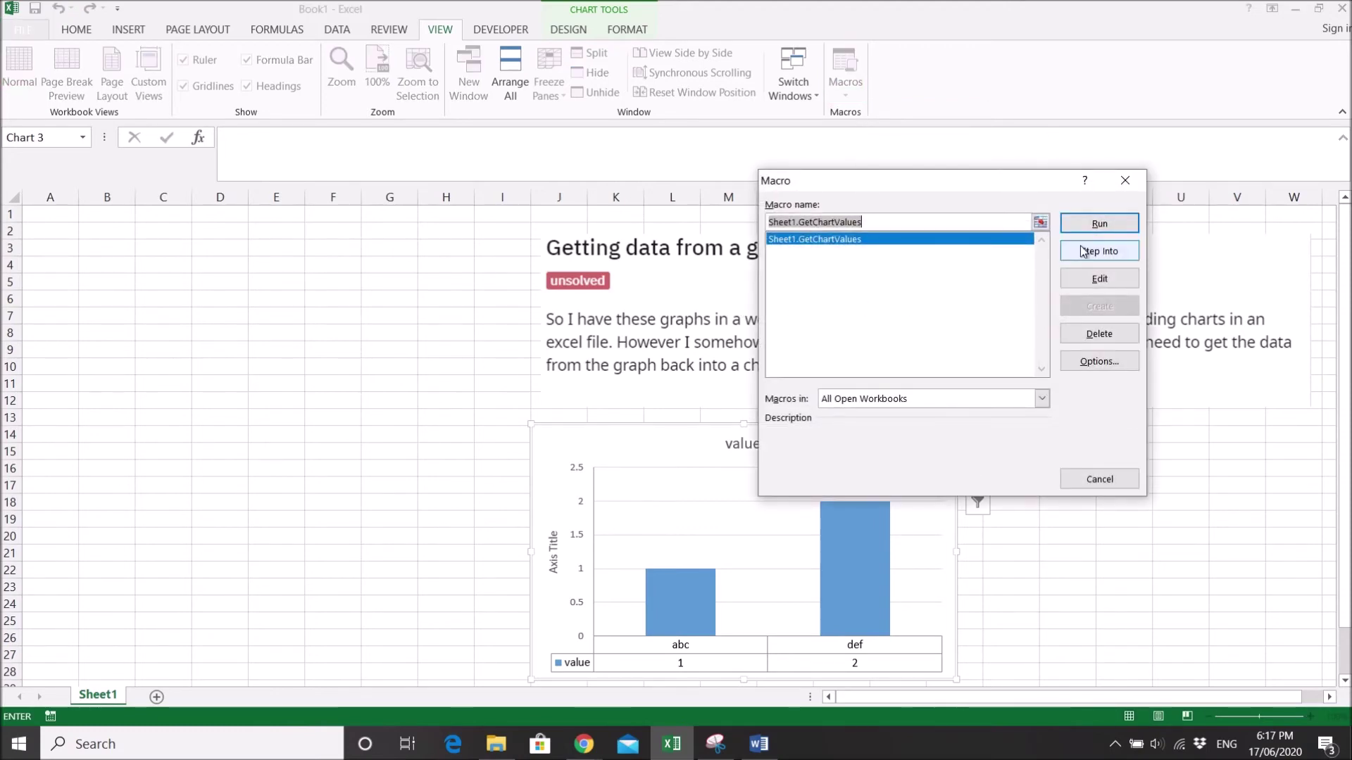
{"action": "left_click", "coordinate": [1096, 225]}
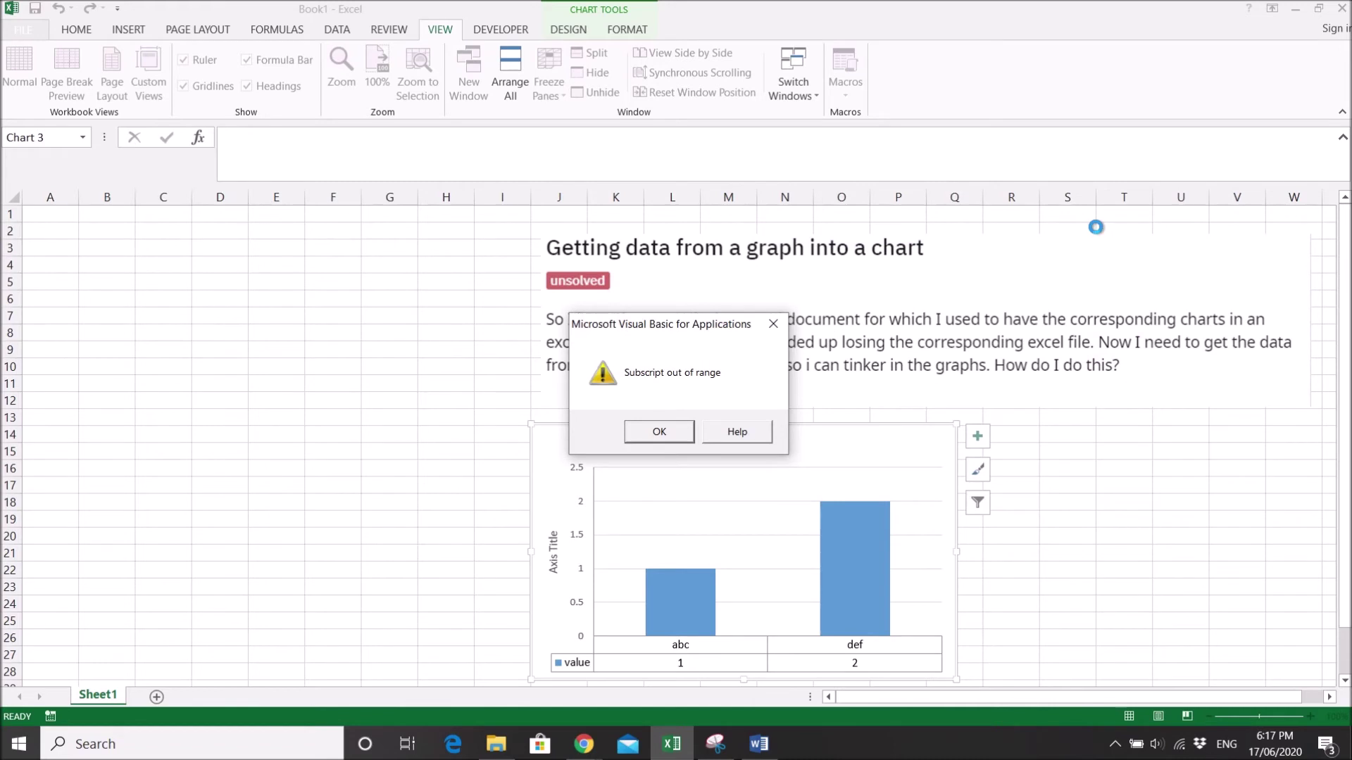
{"action": "left_click", "coordinate": [672, 432]}
{"action": "left_click", "coordinate": [156, 697]}
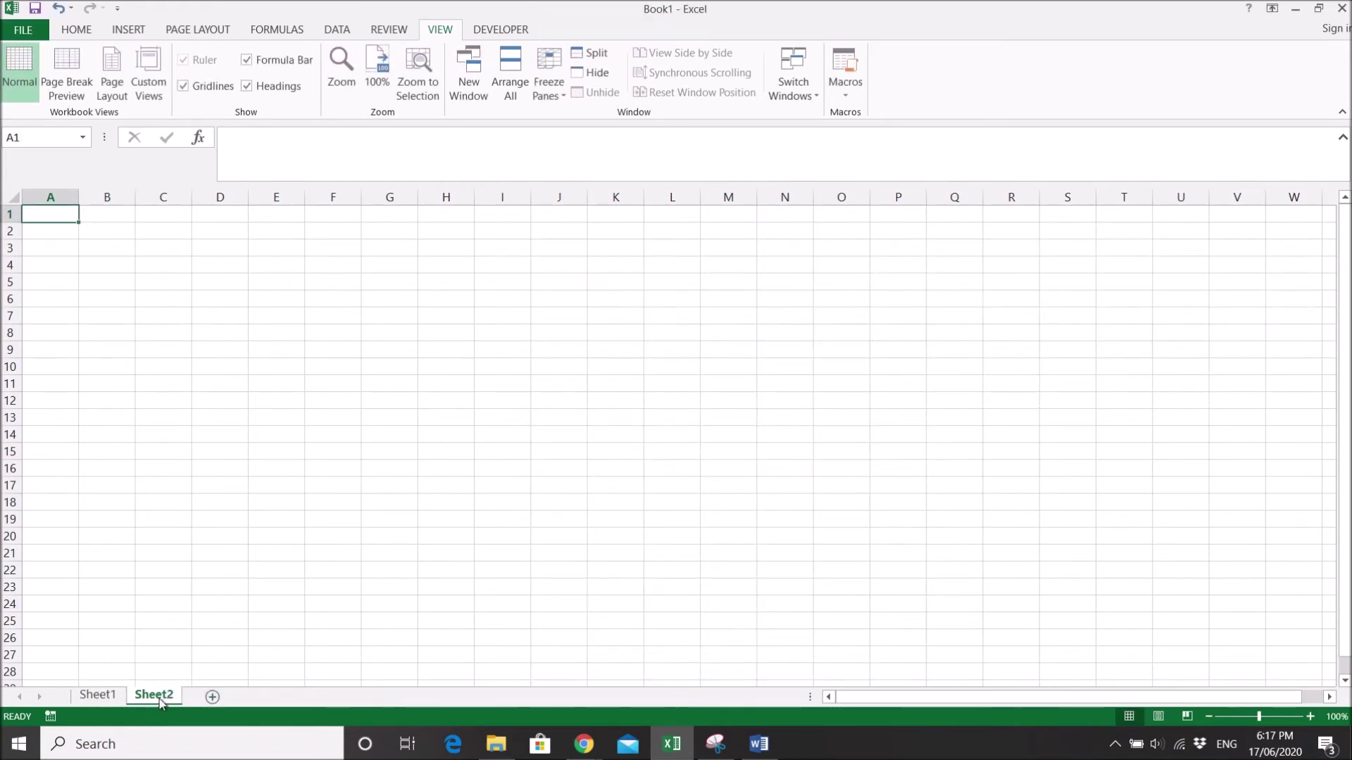
Step: Rename Sheet2 to ChartData and verify that name against the macro article
{"action": "double_click", "coordinate": [169, 696]}
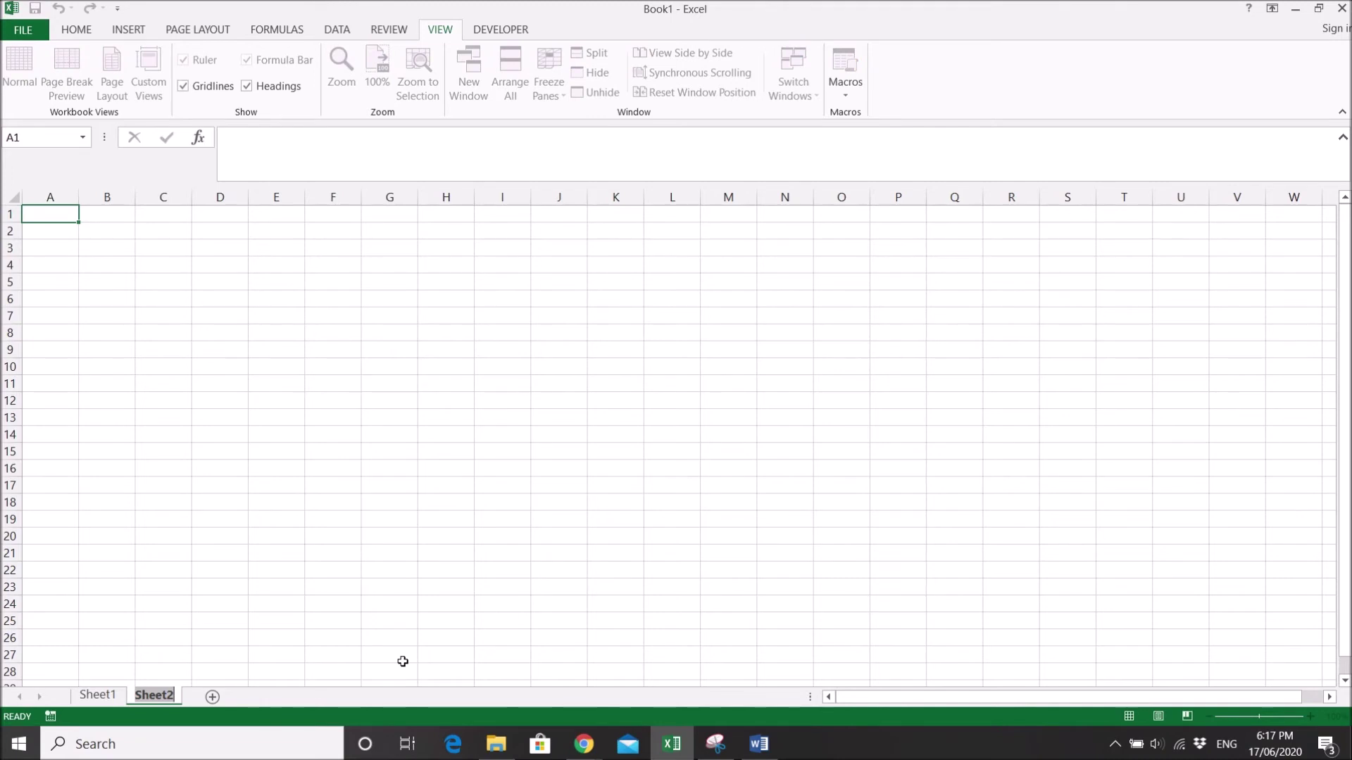
{"action": "type", "text": "Ch"}
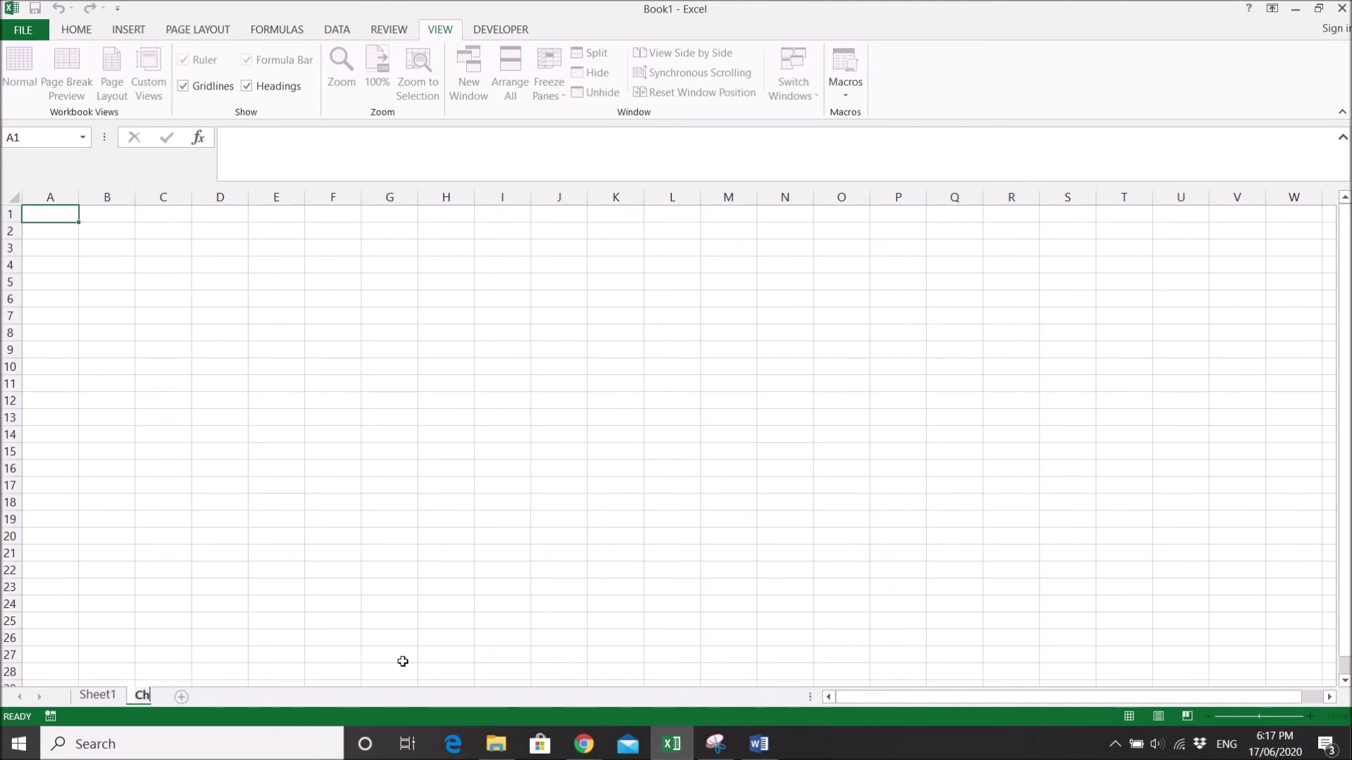
{"action": "type", "text": "artData"}
{"action": "left_click", "coordinate": [232, 622]}
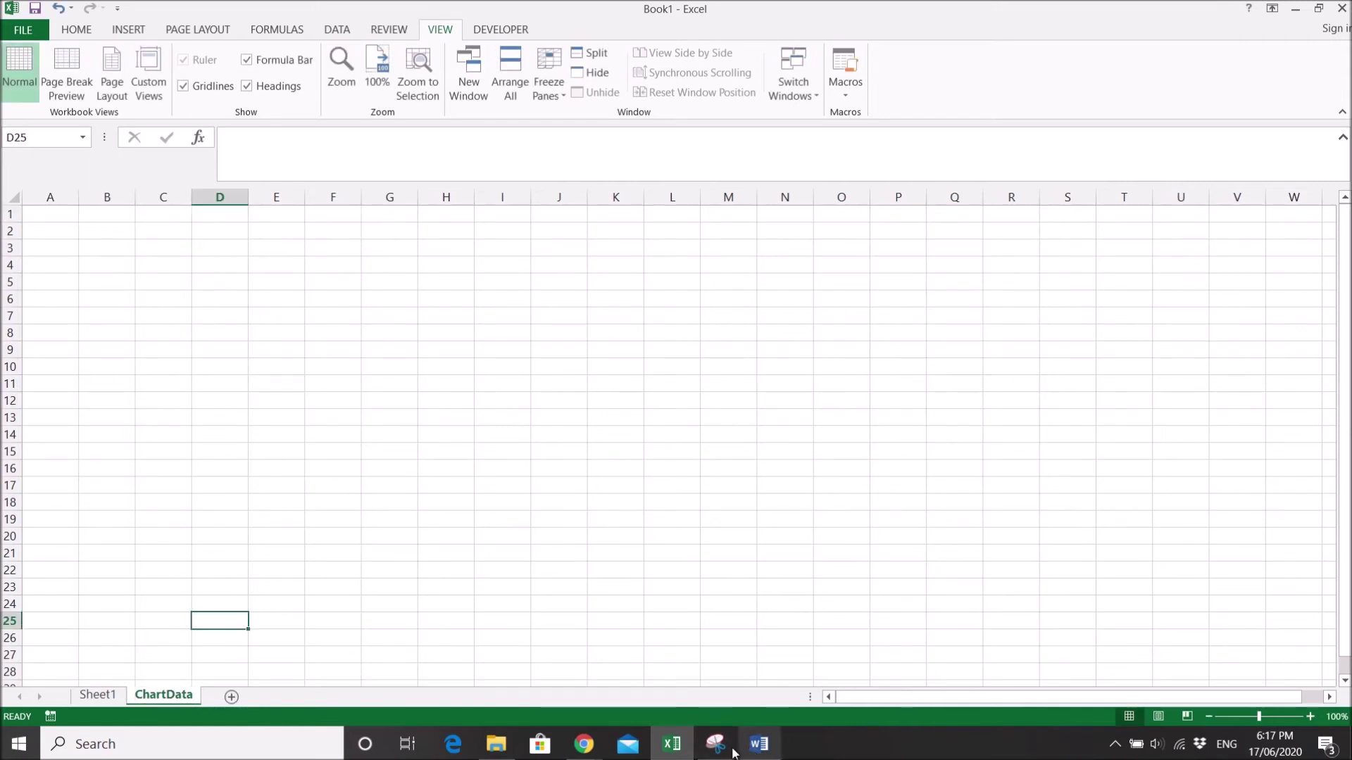
{"action": "left_click", "coordinate": [588, 754]}
{"action": "left_click", "coordinate": [631, 697]}
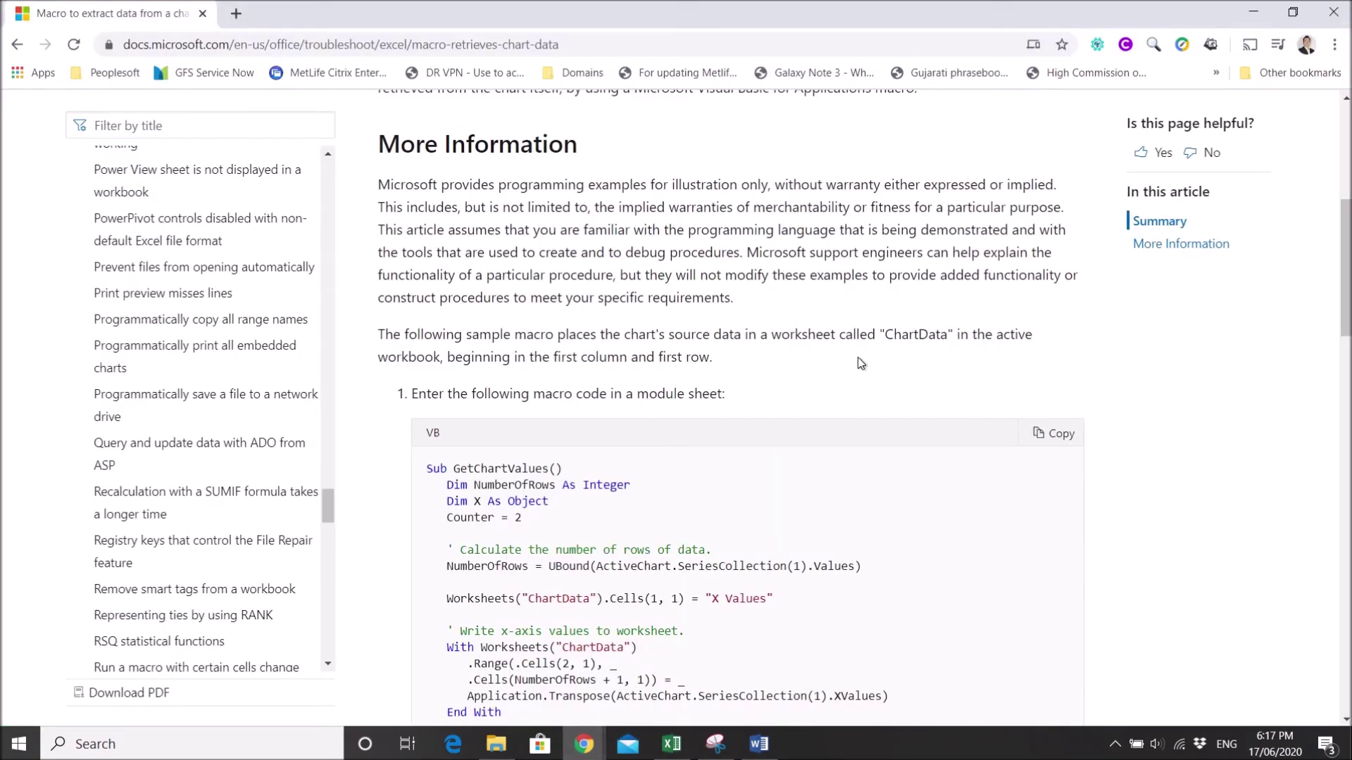
{"action": "left_click_drag", "start_coordinate": [883, 339], "coordinate": [948, 342]}
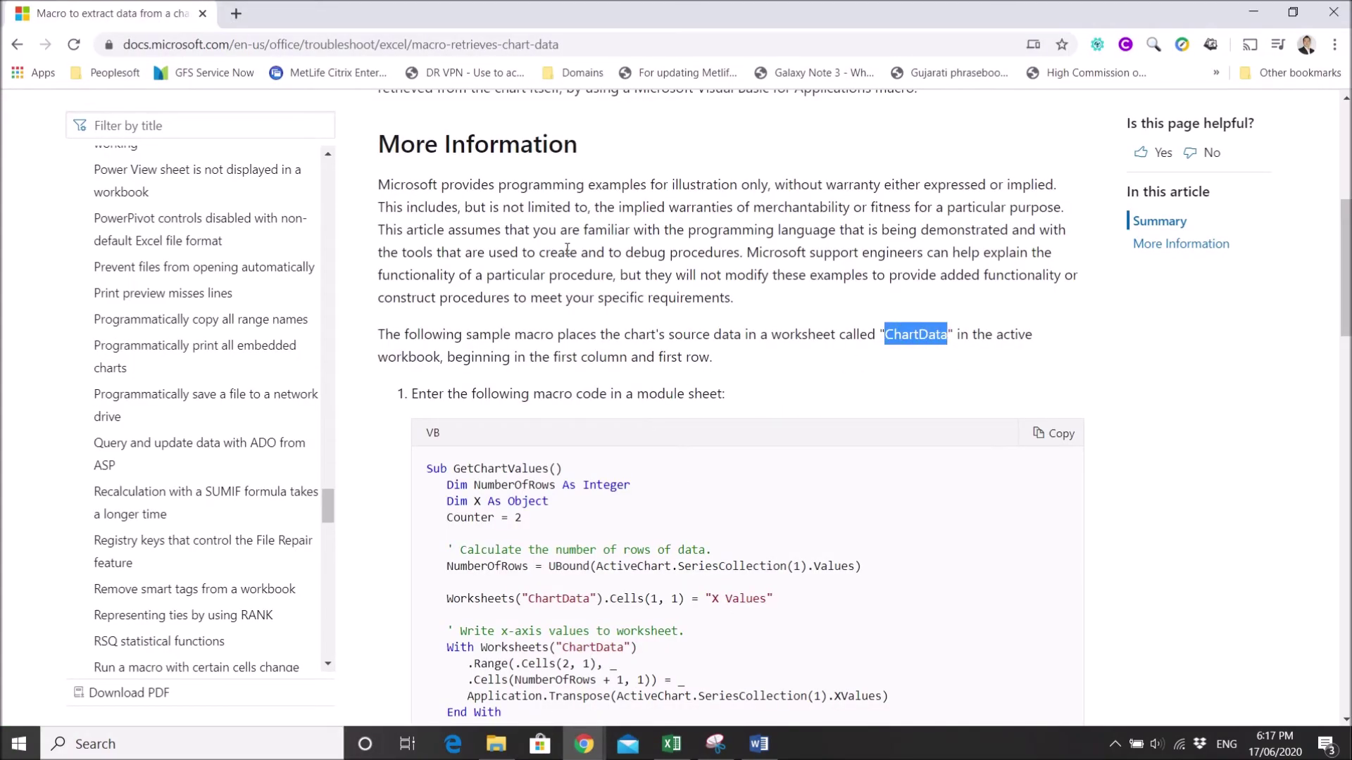
{"action": "left_click", "coordinate": [1253, 12]}
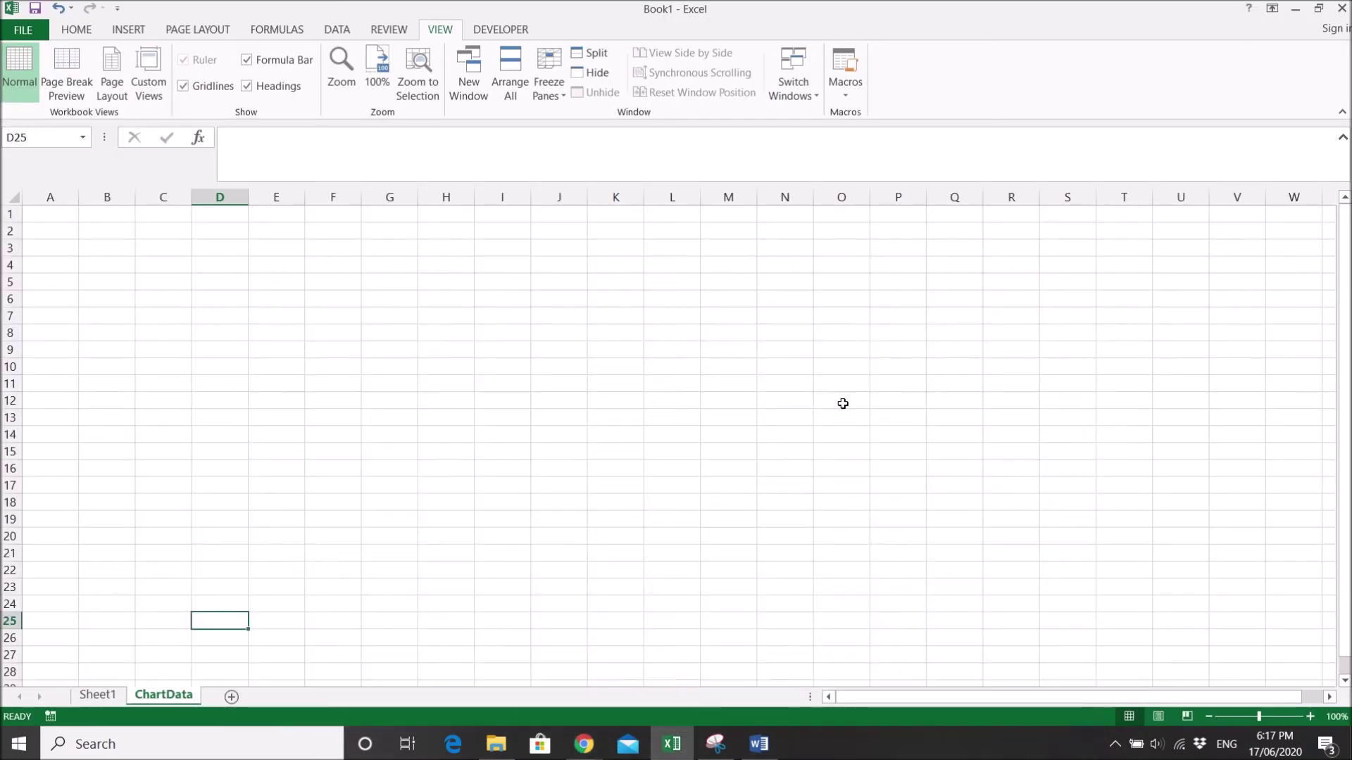
Step: On Sheet1, run the Sheet1.GetChartValues macro from View Macros
{"action": "left_click", "coordinate": [98, 694]}
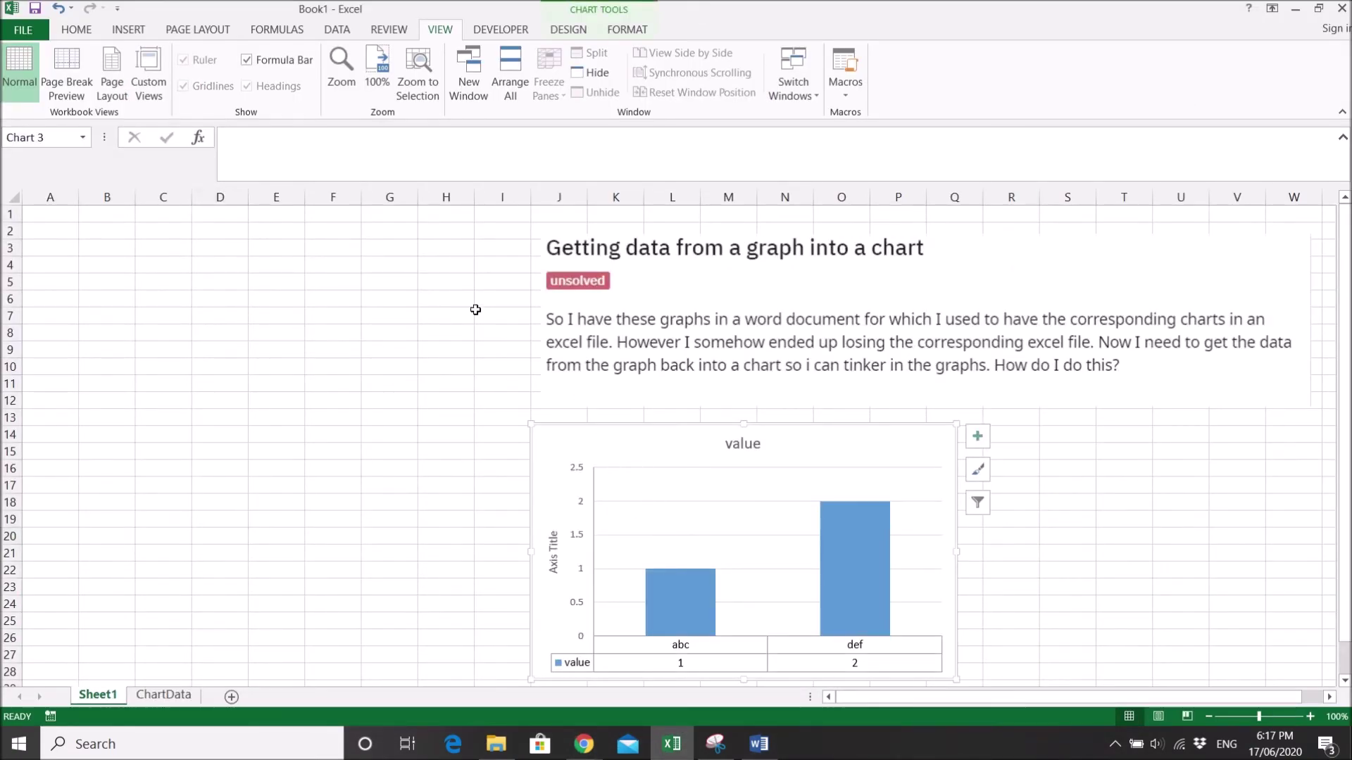
{"action": "left_click", "coordinate": [845, 92]}
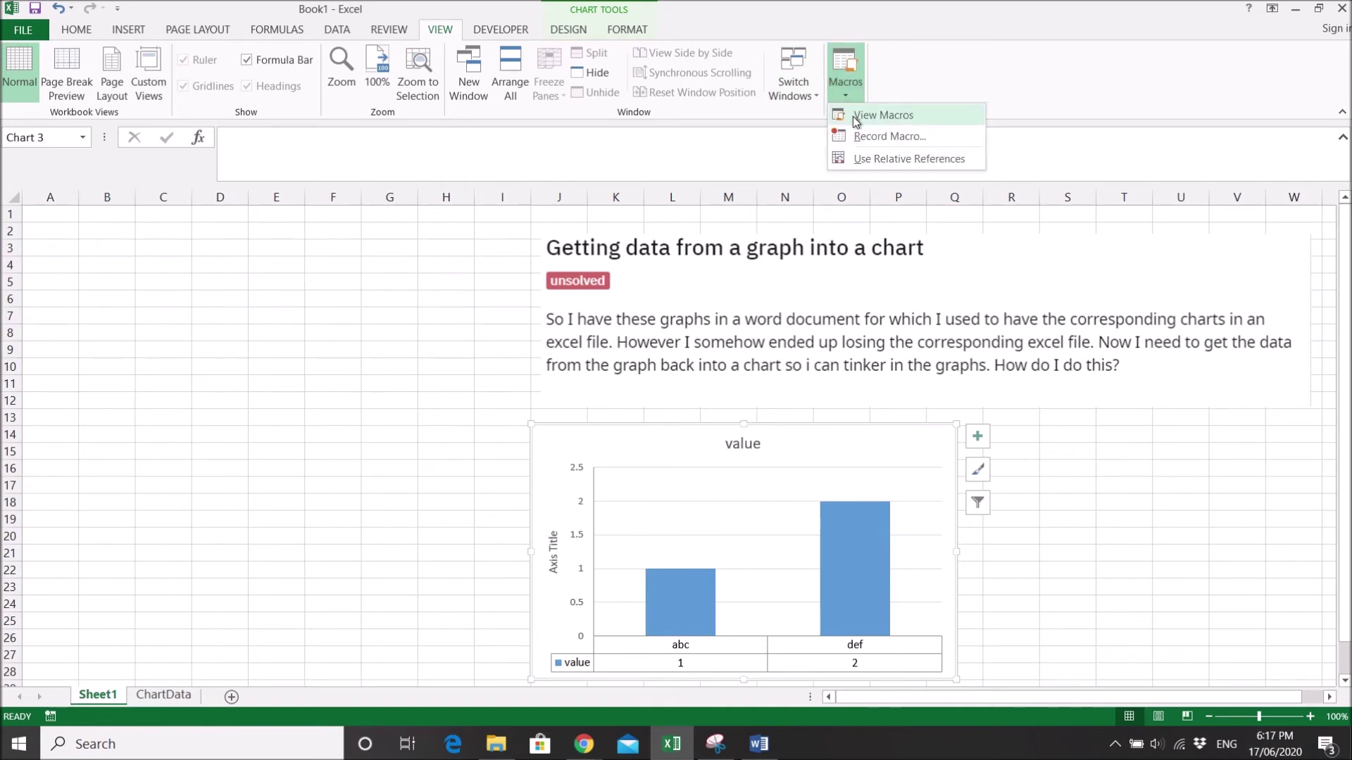
{"action": "left_click", "coordinate": [858, 113]}
{"action": "left_click", "coordinate": [1098, 225]}
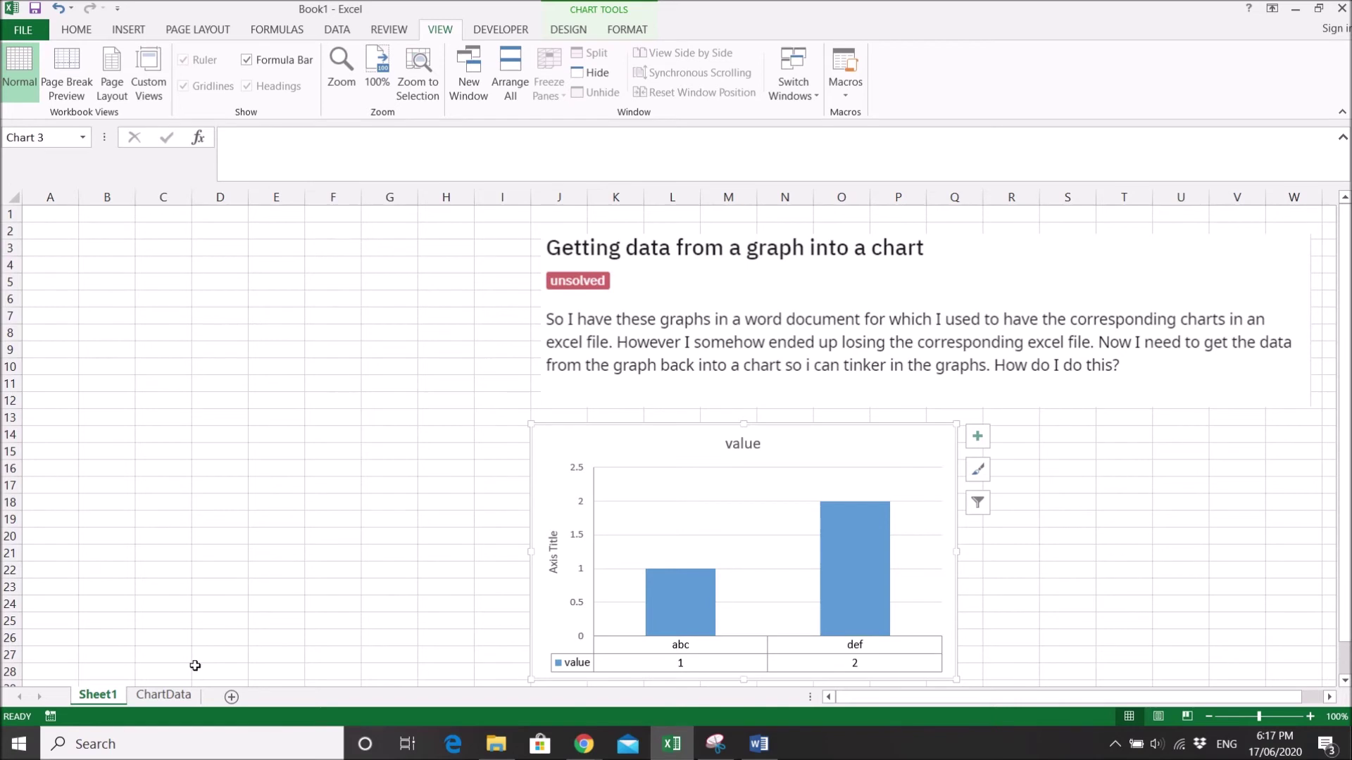
Step: Check the recovered X Values table (abc 1, def 2) in ChartData A1:B3, then return to Sheet1
{"action": "left_click", "coordinate": [159, 697]}
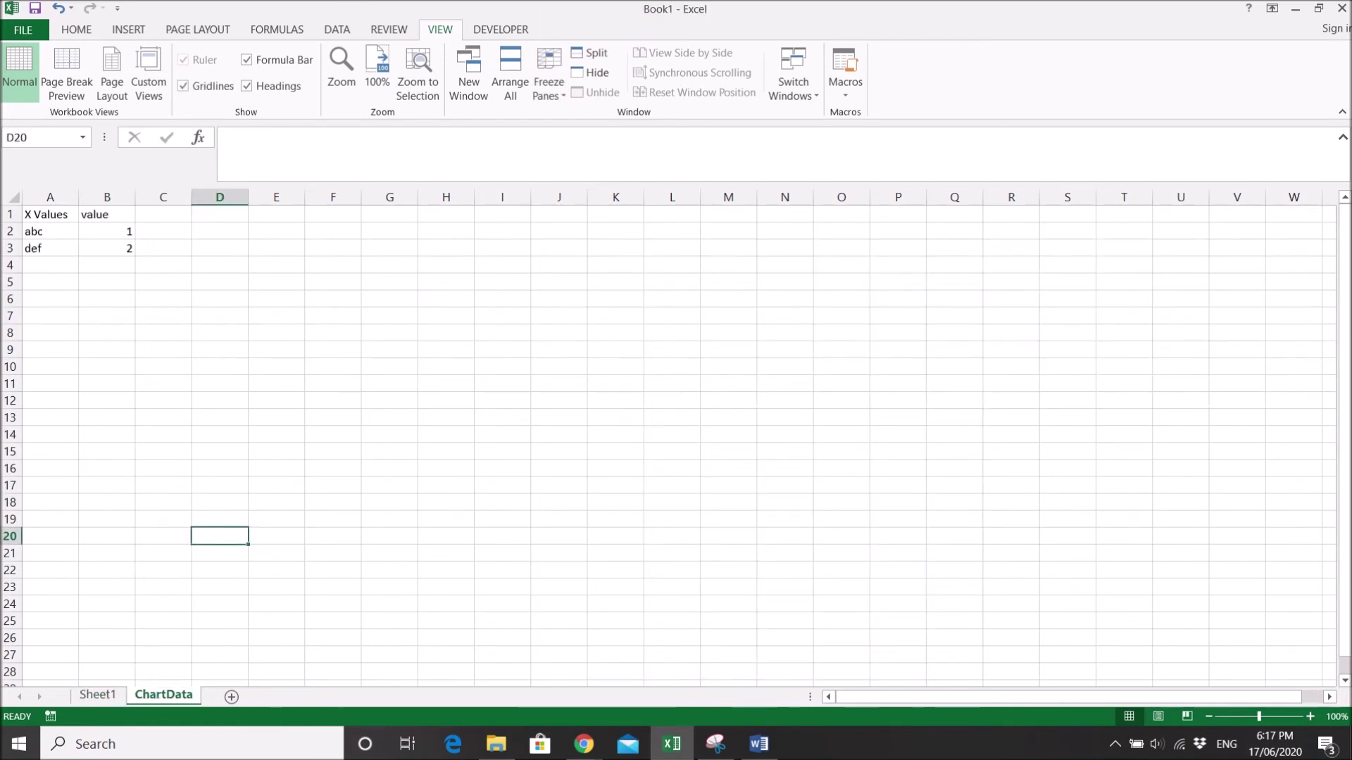
{"action": "left_click_drag", "start_coordinate": [109, 248], "coordinate": [42, 215]}
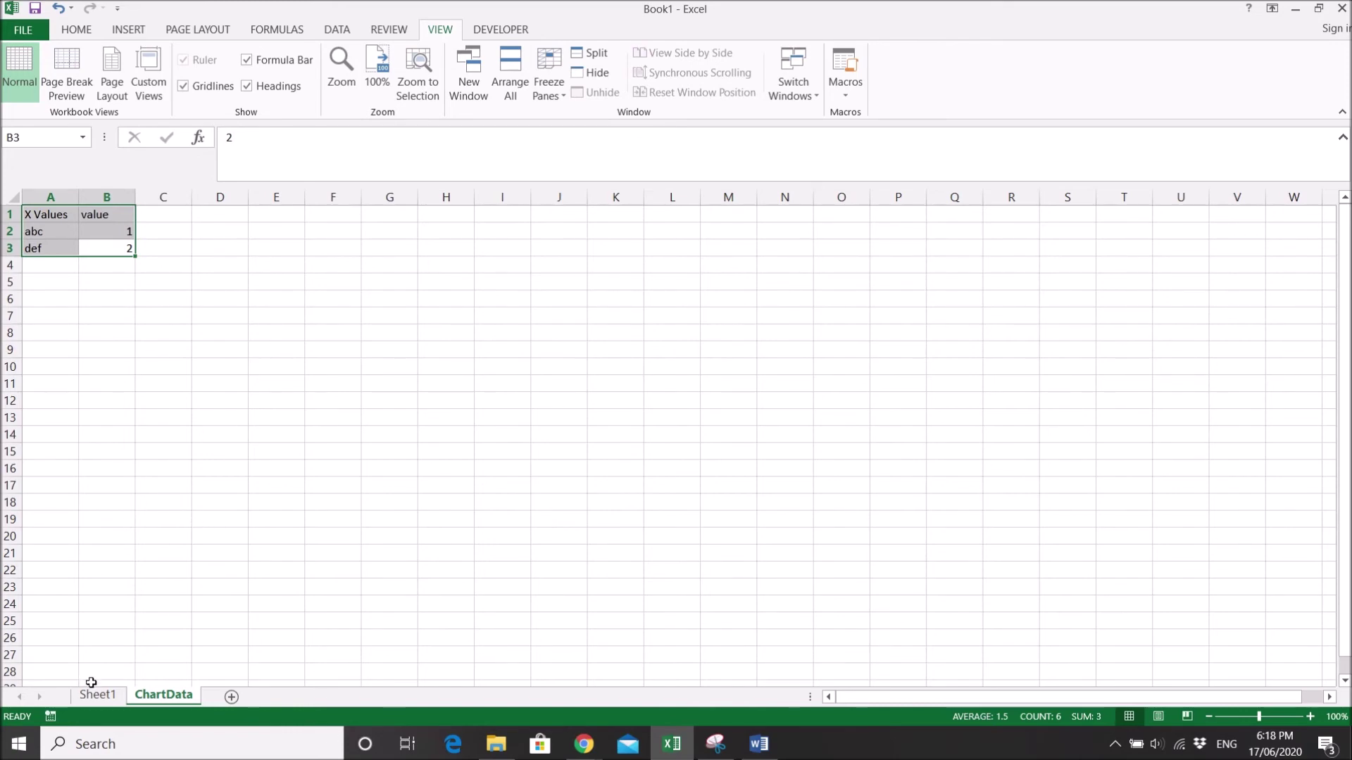
{"action": "left_click", "coordinate": [166, 696]}
{"action": "left_click", "coordinate": [105, 697]}
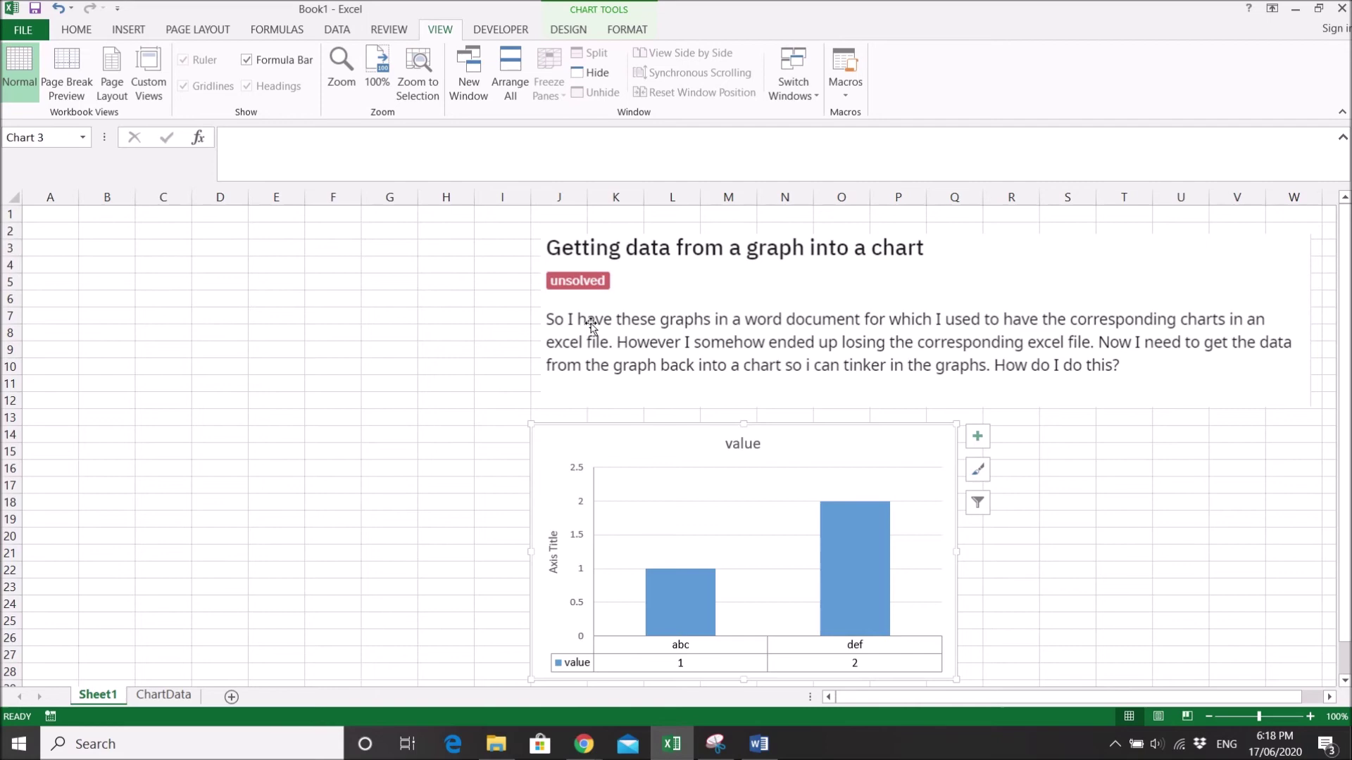
{"action": "left_click", "coordinate": [586, 30]}
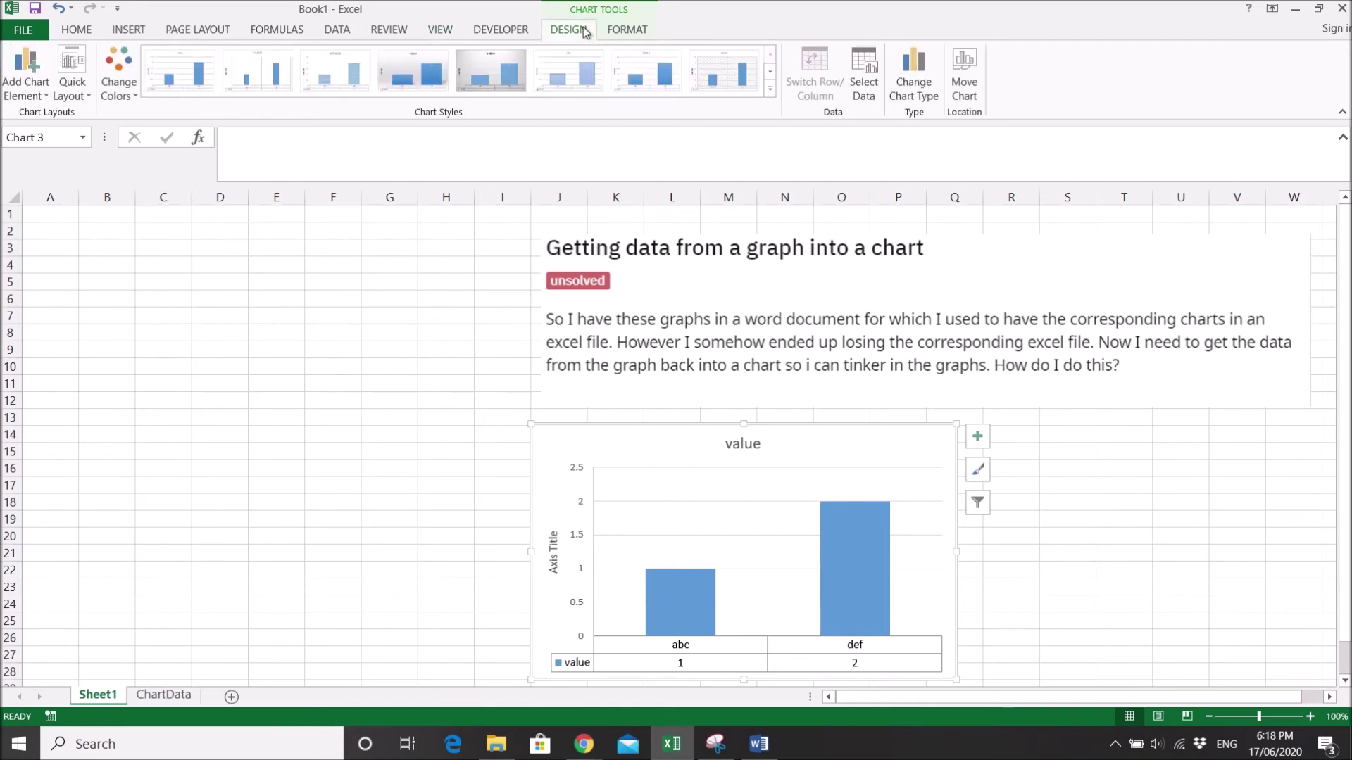
Step: In Select Data, set the chart's category axis labels to ChartData A1:B3
{"action": "left_click", "coordinate": [866, 90]}
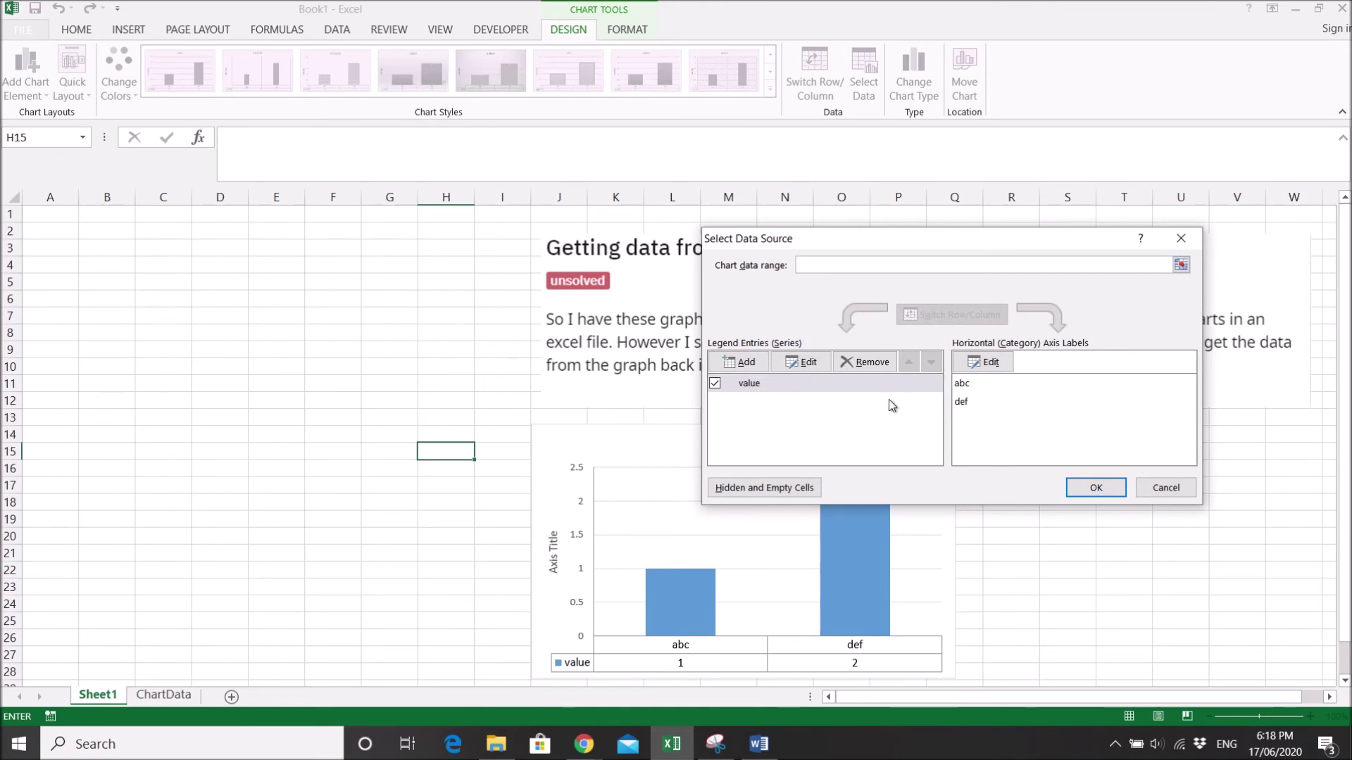
{"action": "left_click", "coordinate": [985, 363]}
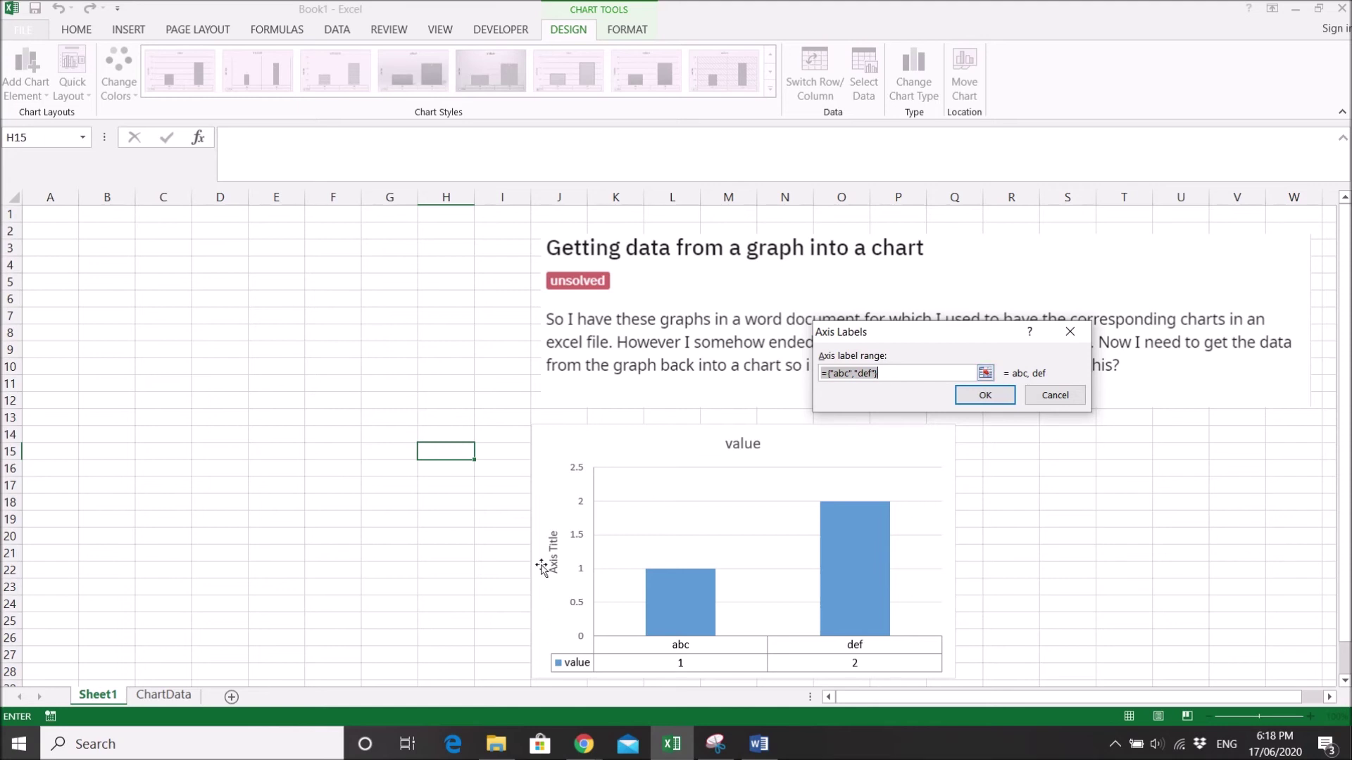
{"action": "left_click", "coordinate": [174, 697]}
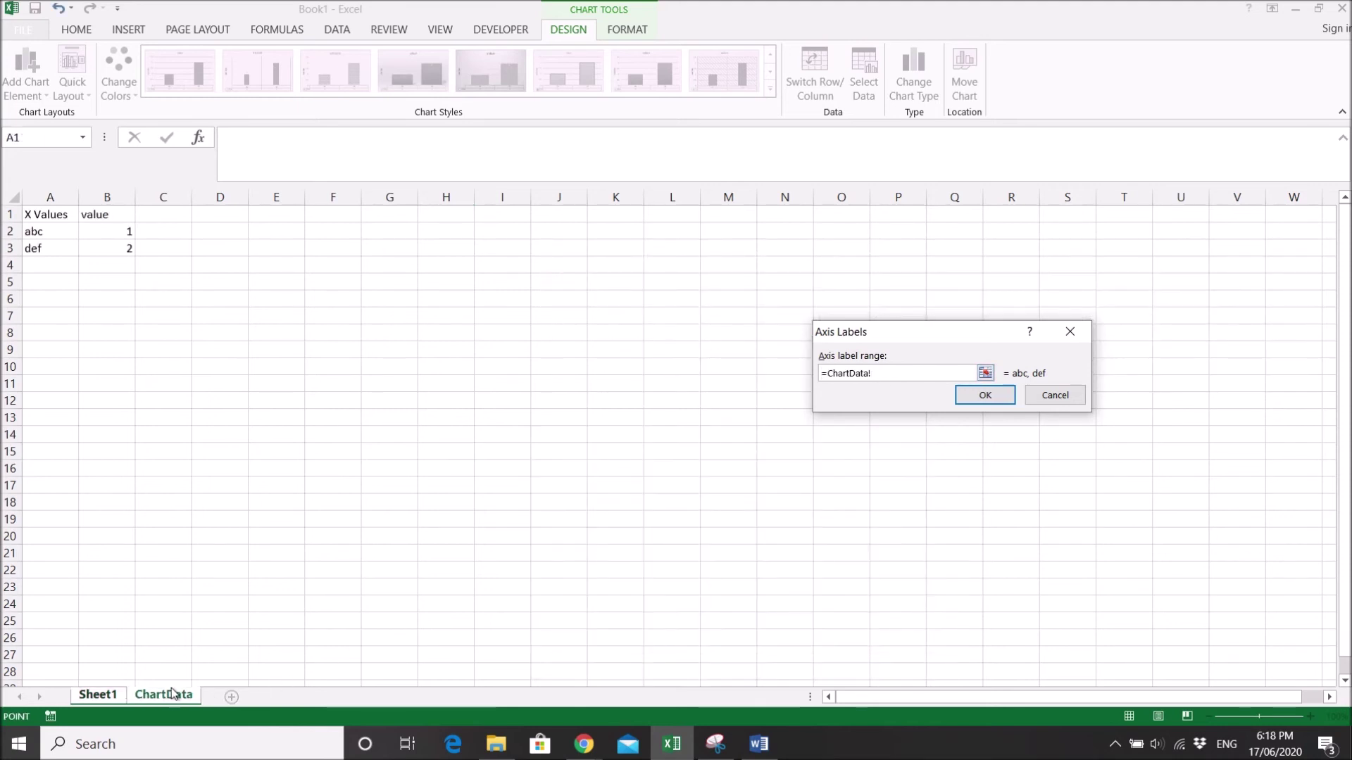
{"action": "left_click_drag", "start_coordinate": [101, 251], "coordinate": [46, 215]}
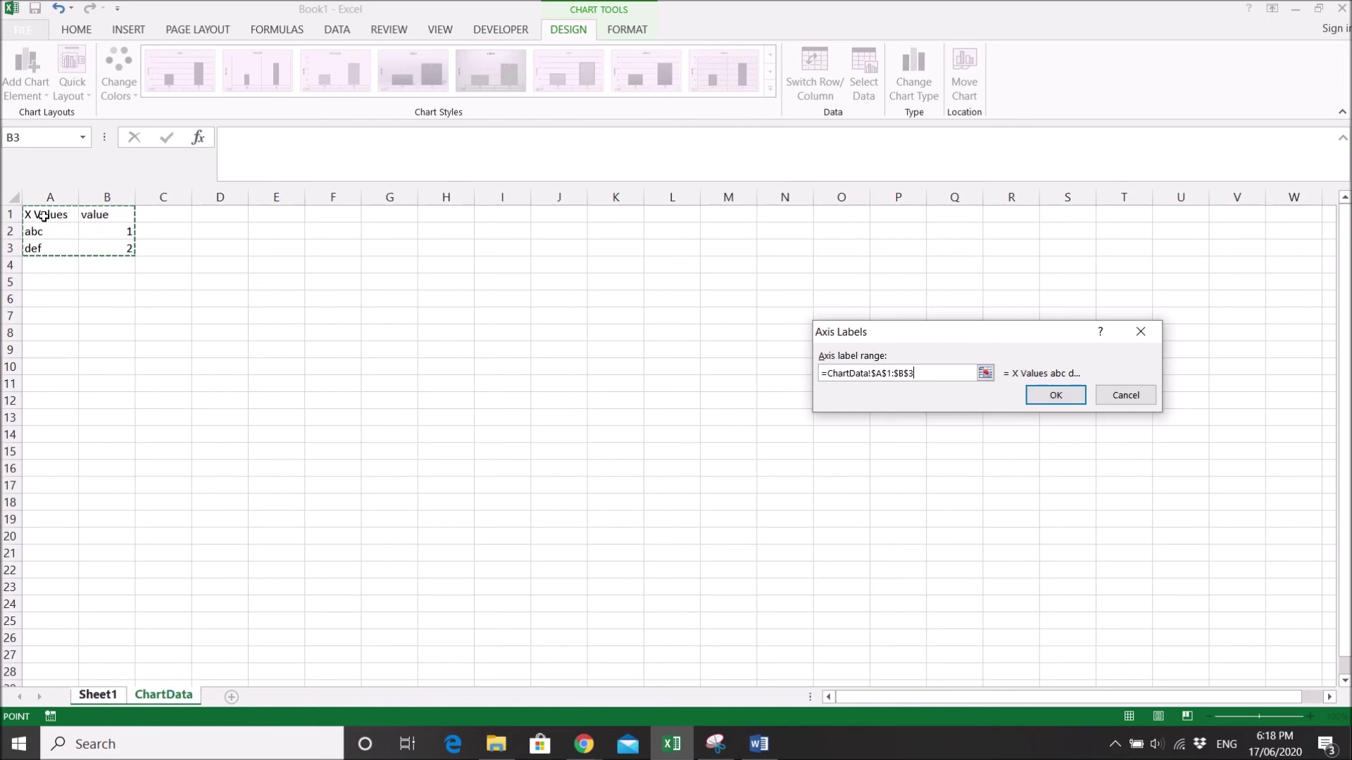
{"action": "left_click", "coordinate": [1054, 395]}
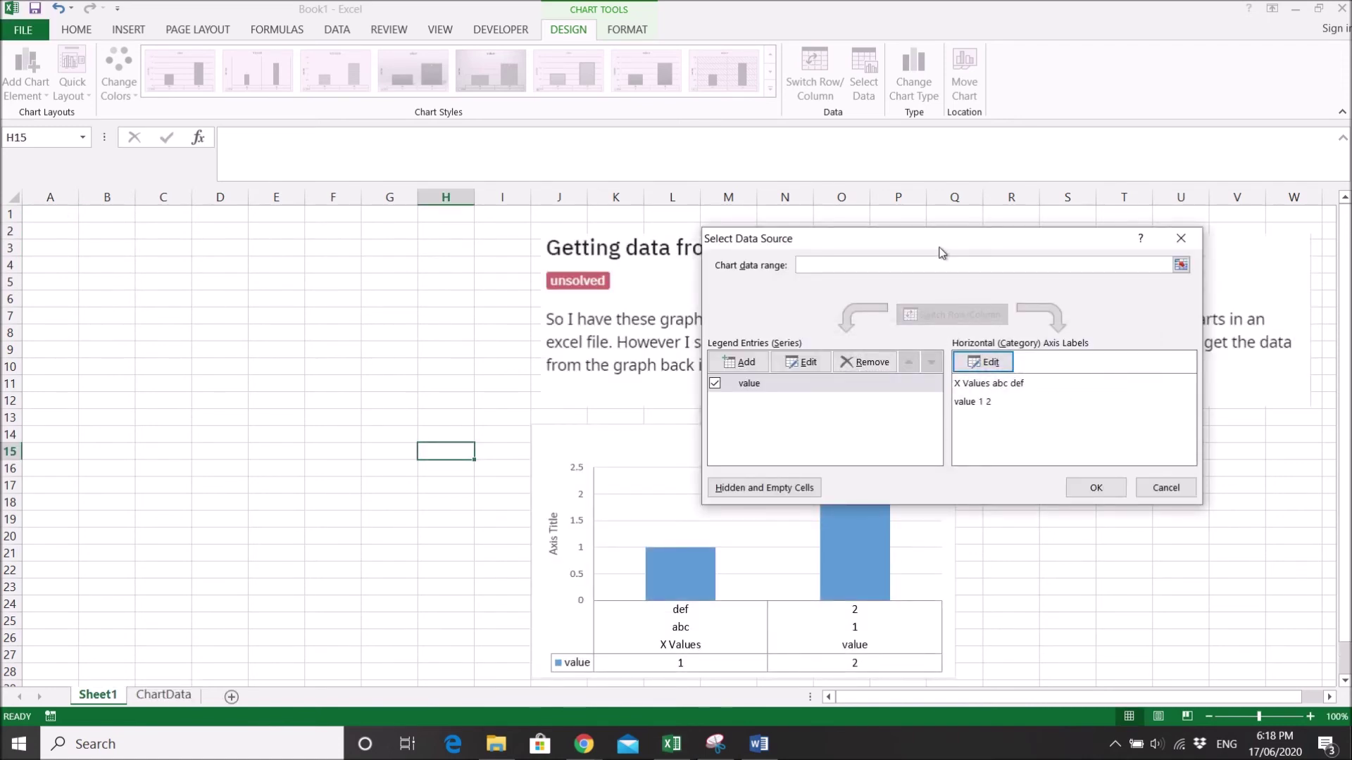
{"action": "left_click_drag", "start_coordinate": [942, 252], "coordinate": [789, 209]}
Step: Try removing the value series, then cancel the data source changes and undo the chart move
{"action": "left_click", "coordinate": [832, 362]}
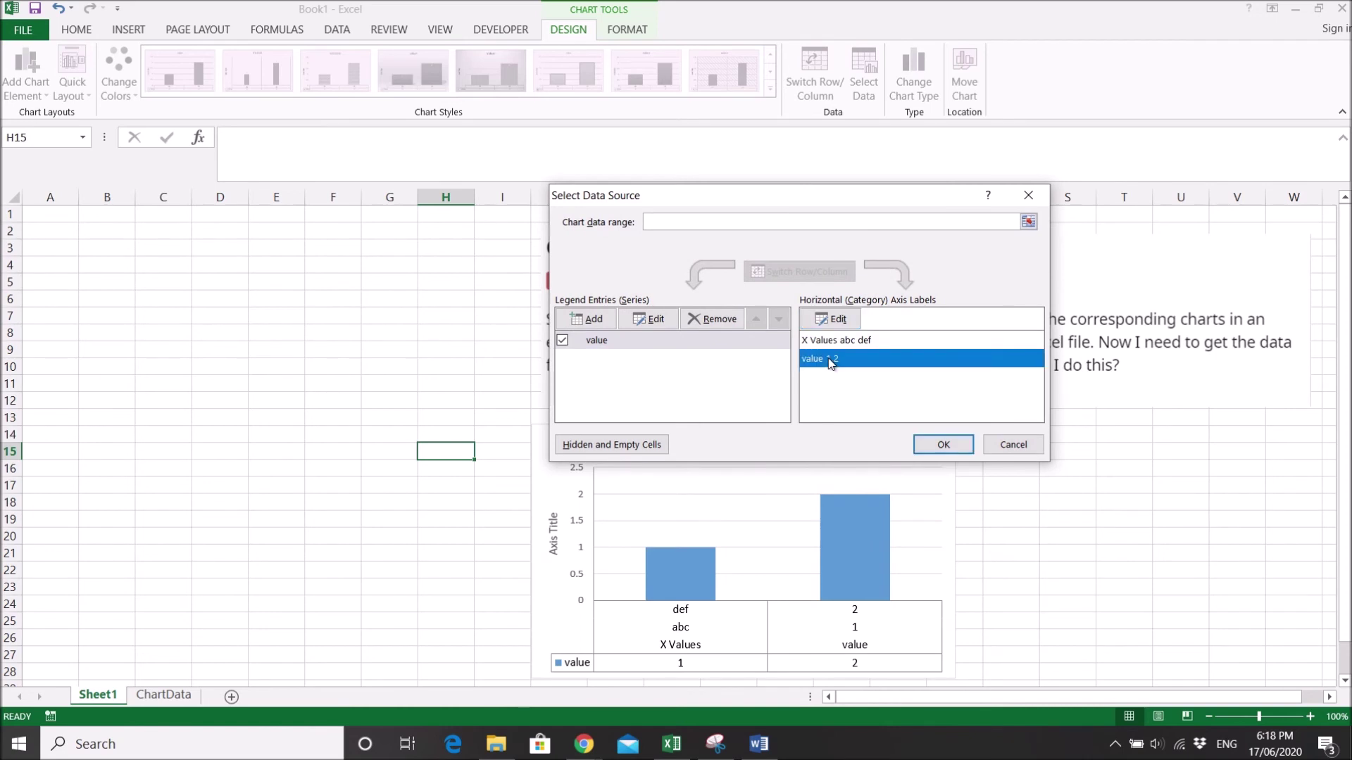
{"action": "left_click", "coordinate": [849, 341]}
{"action": "left_click", "coordinate": [831, 361]}
{"action": "left_click", "coordinate": [832, 345]}
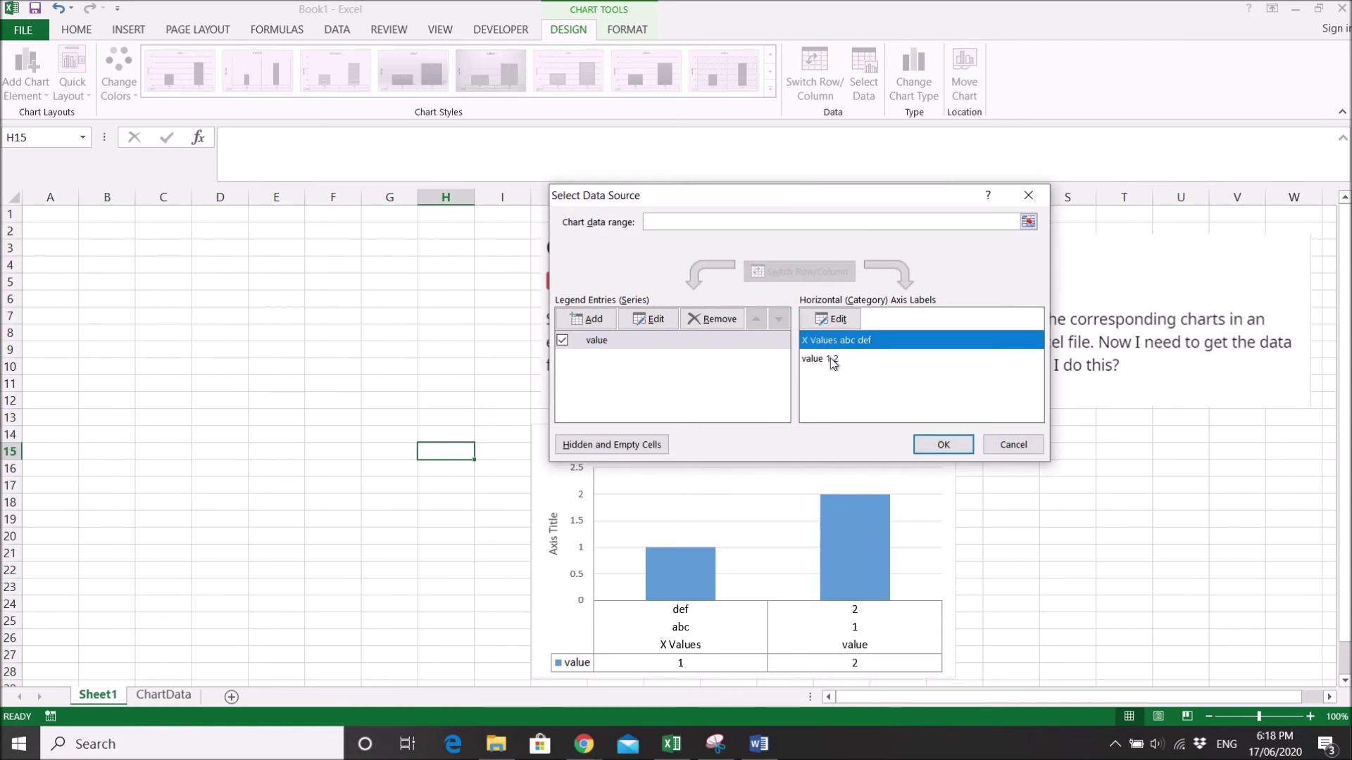
{"action": "left_click", "coordinate": [832, 360]}
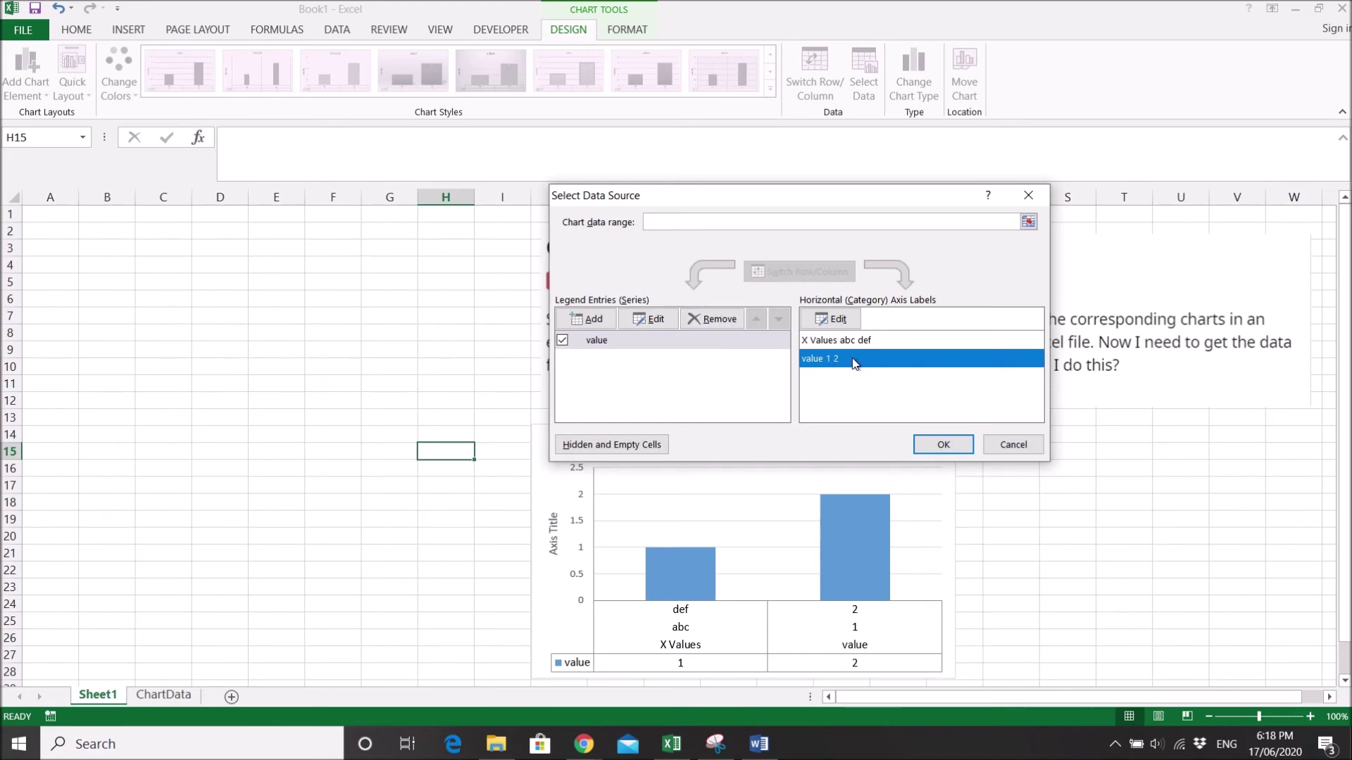
{"action": "left_click", "coordinate": [832, 319]}
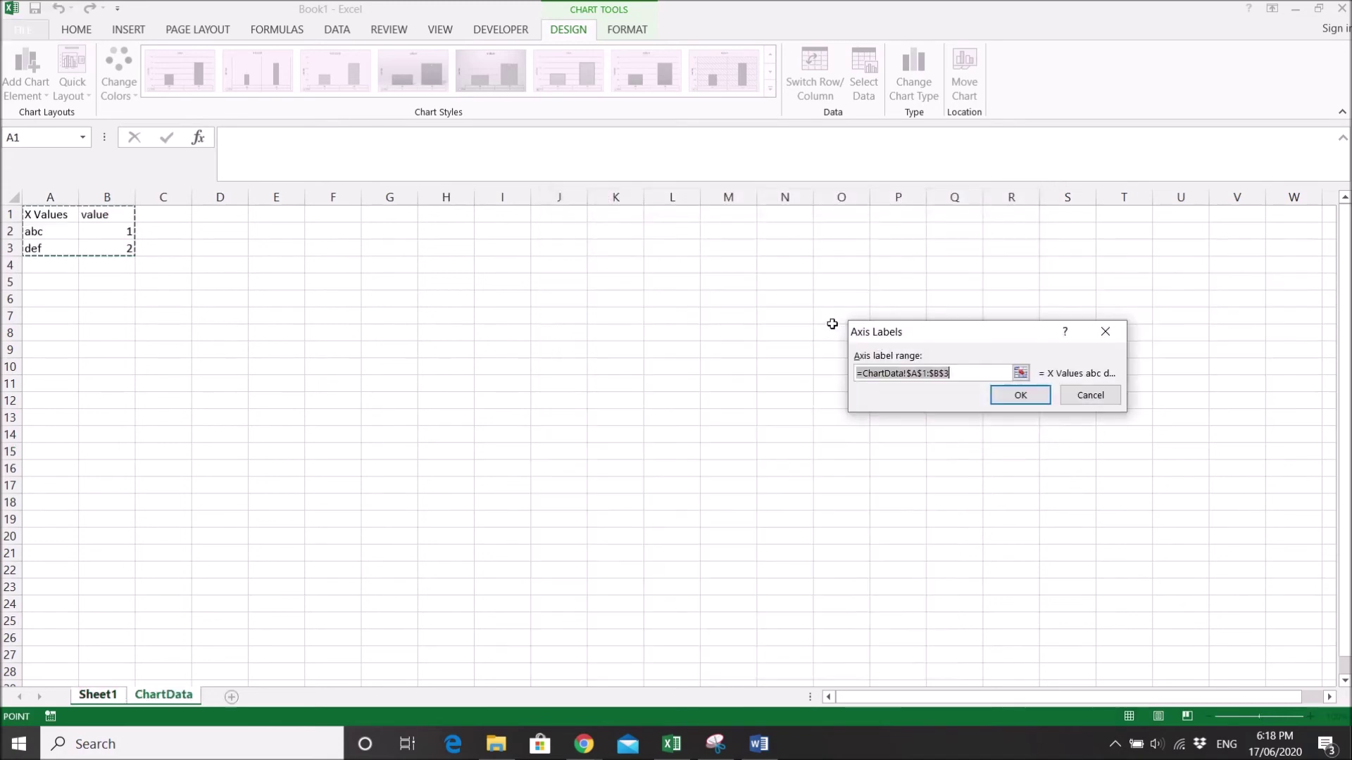
{"action": "left_click", "coordinate": [1019, 395]}
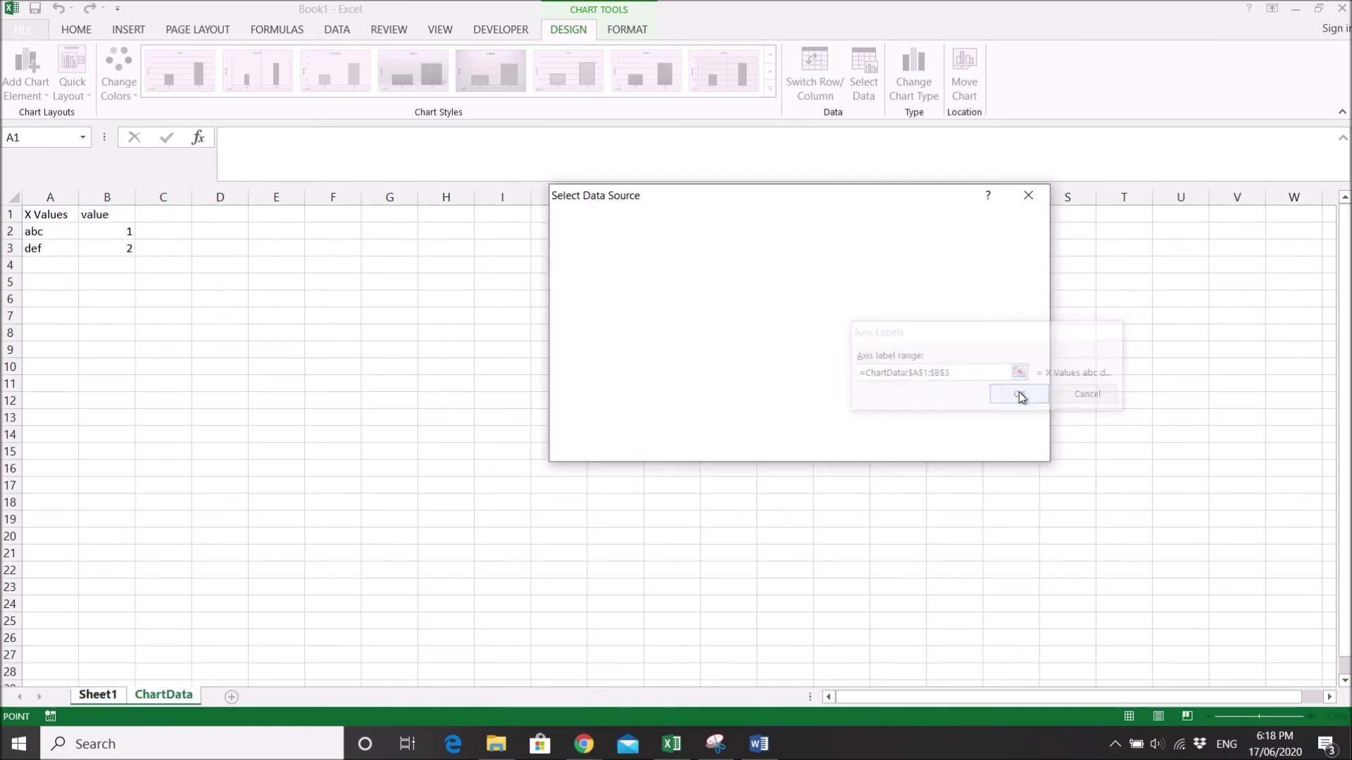
{"action": "left_click", "coordinate": [822, 359]}
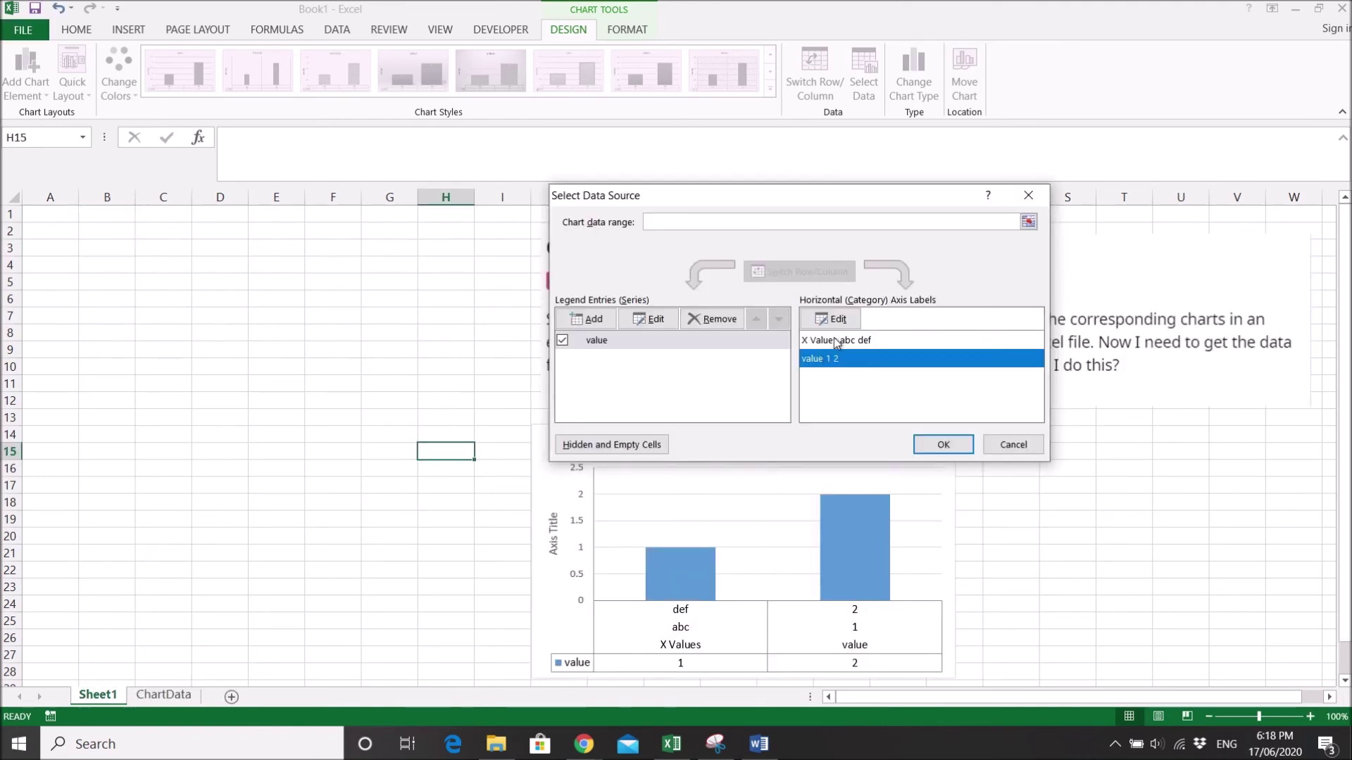
{"action": "left_click", "coordinate": [710, 324]}
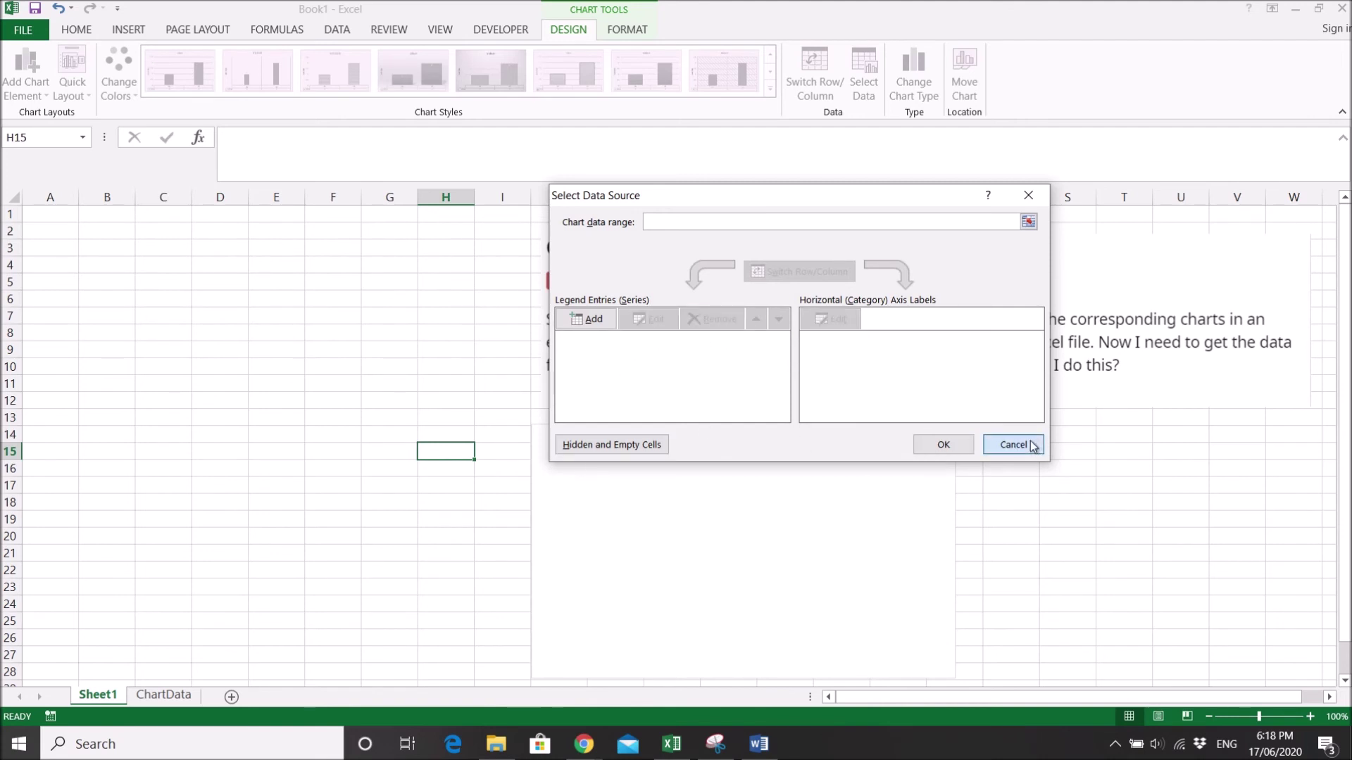
{"action": "left_click", "coordinate": [1029, 444]}
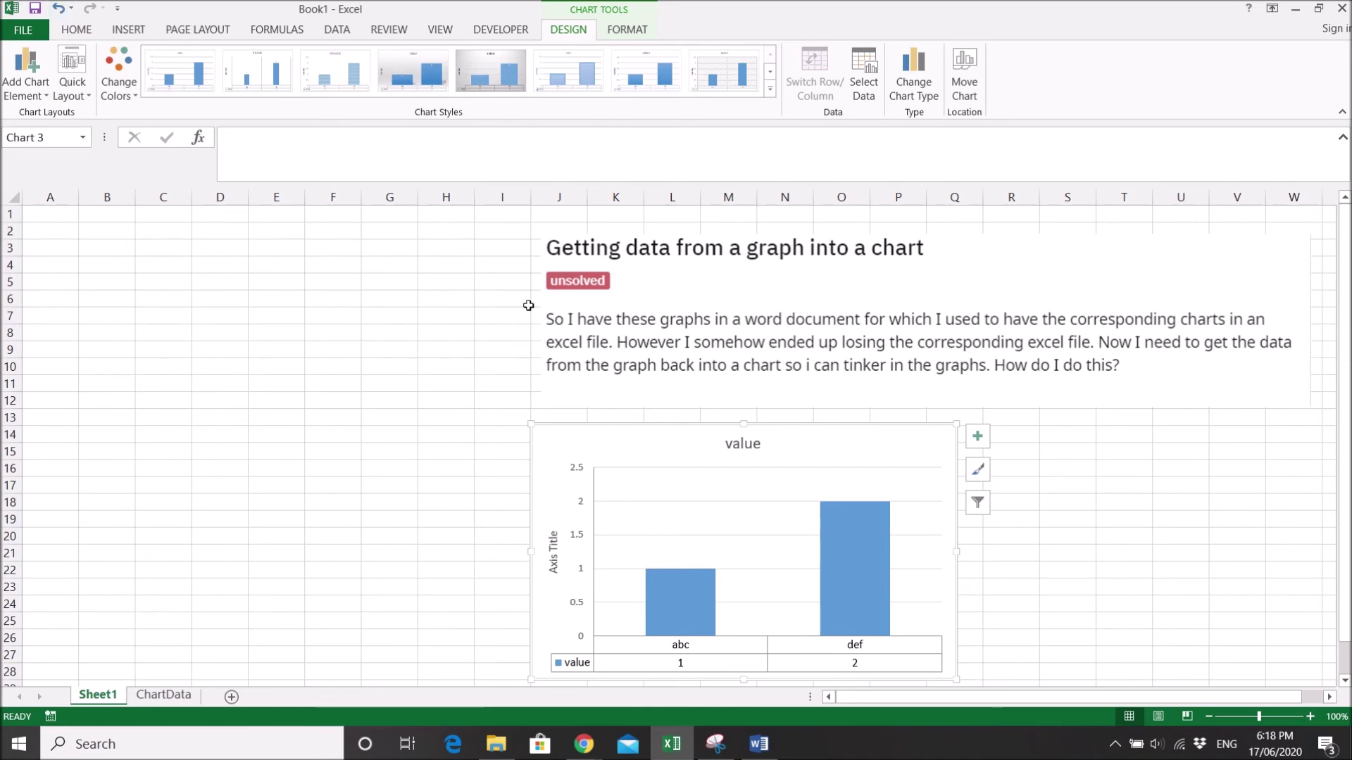
{"action": "left_click", "coordinate": [57, 8]}
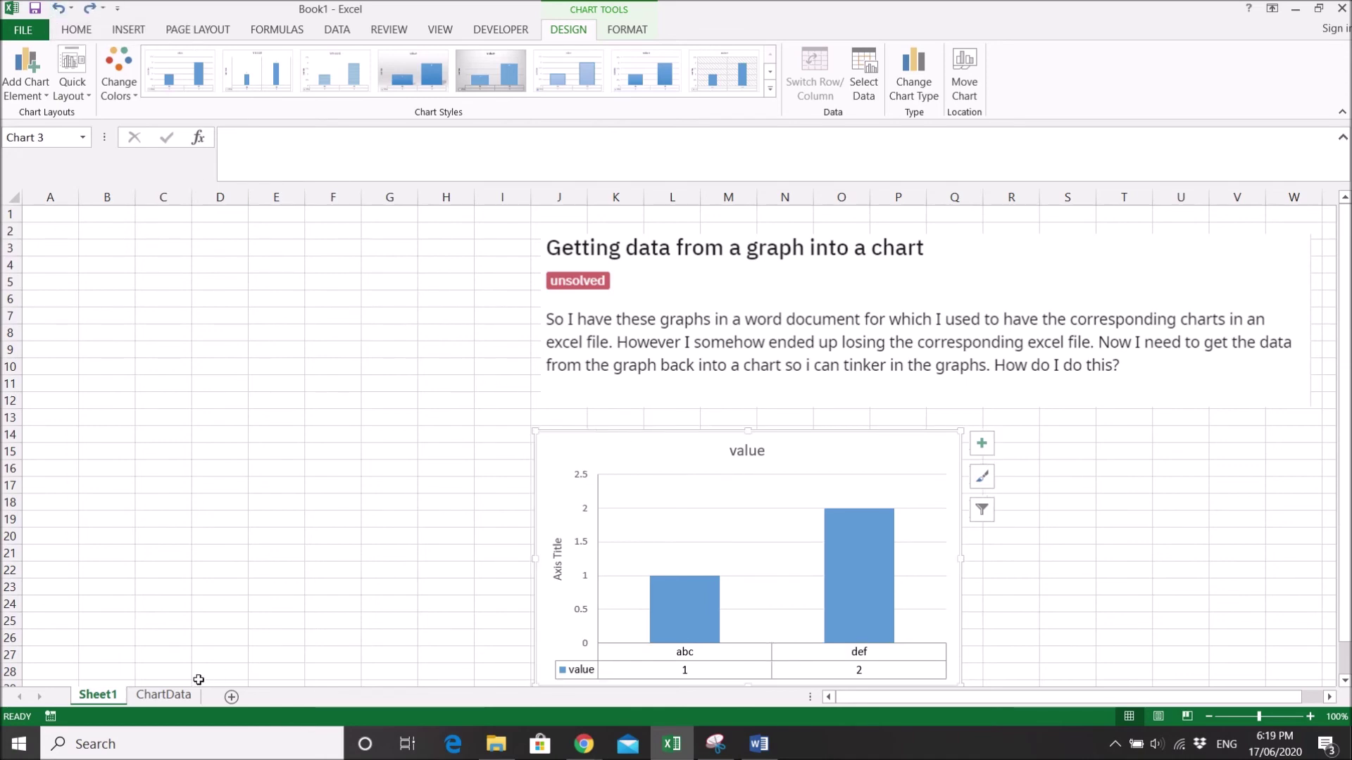
Step: Insert a recommended clustered column chart from the ChartData table and shift it left
{"action": "left_click", "coordinate": [88, 12]}
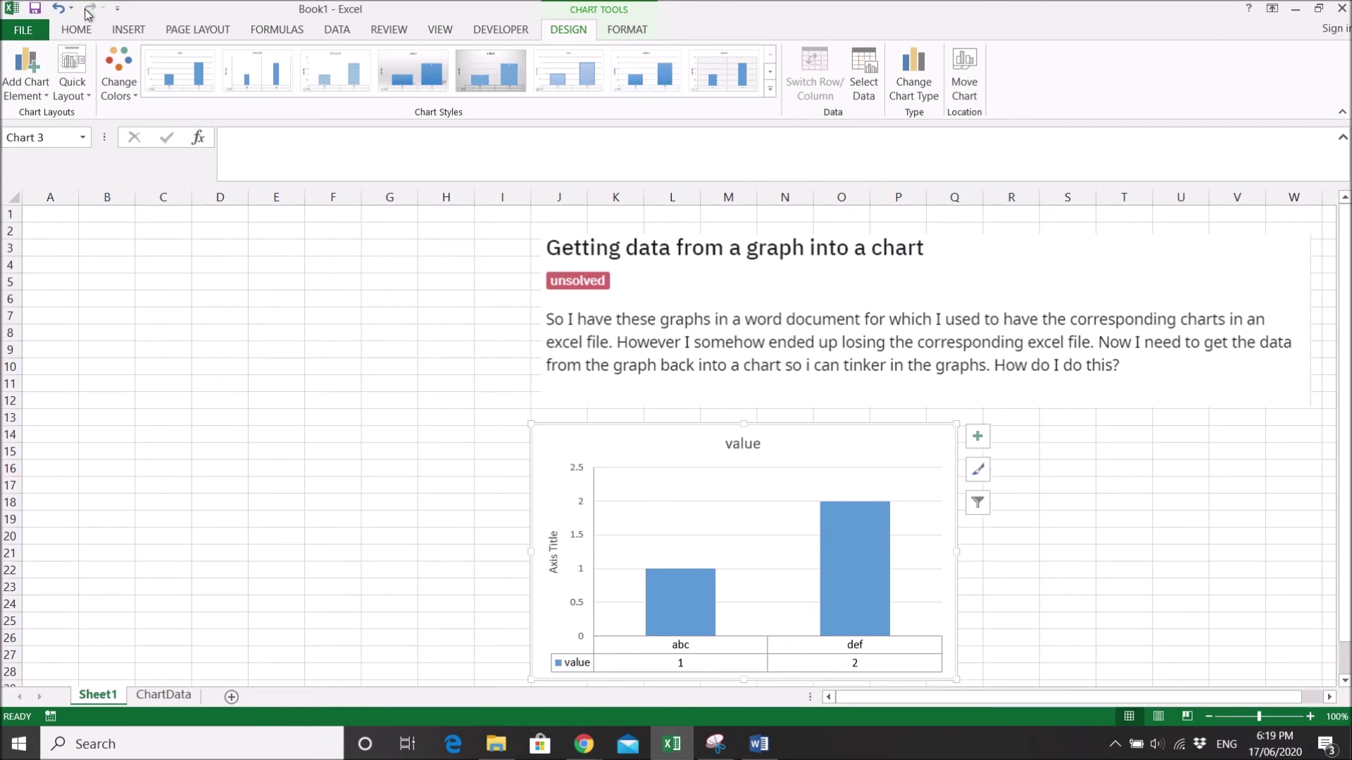
{"action": "left_click", "coordinate": [56, 8]}
{"action": "left_click", "coordinate": [161, 694]}
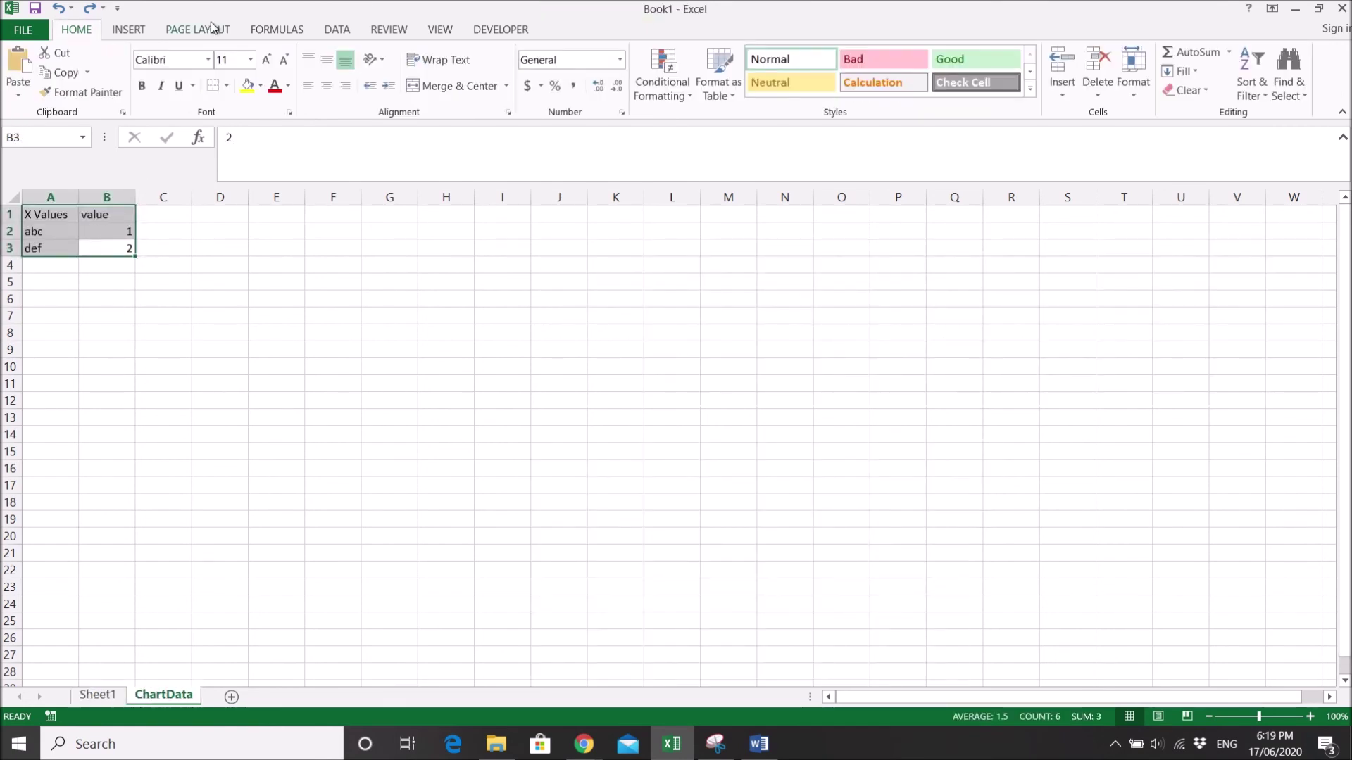
{"action": "left_click", "coordinate": [129, 29]}
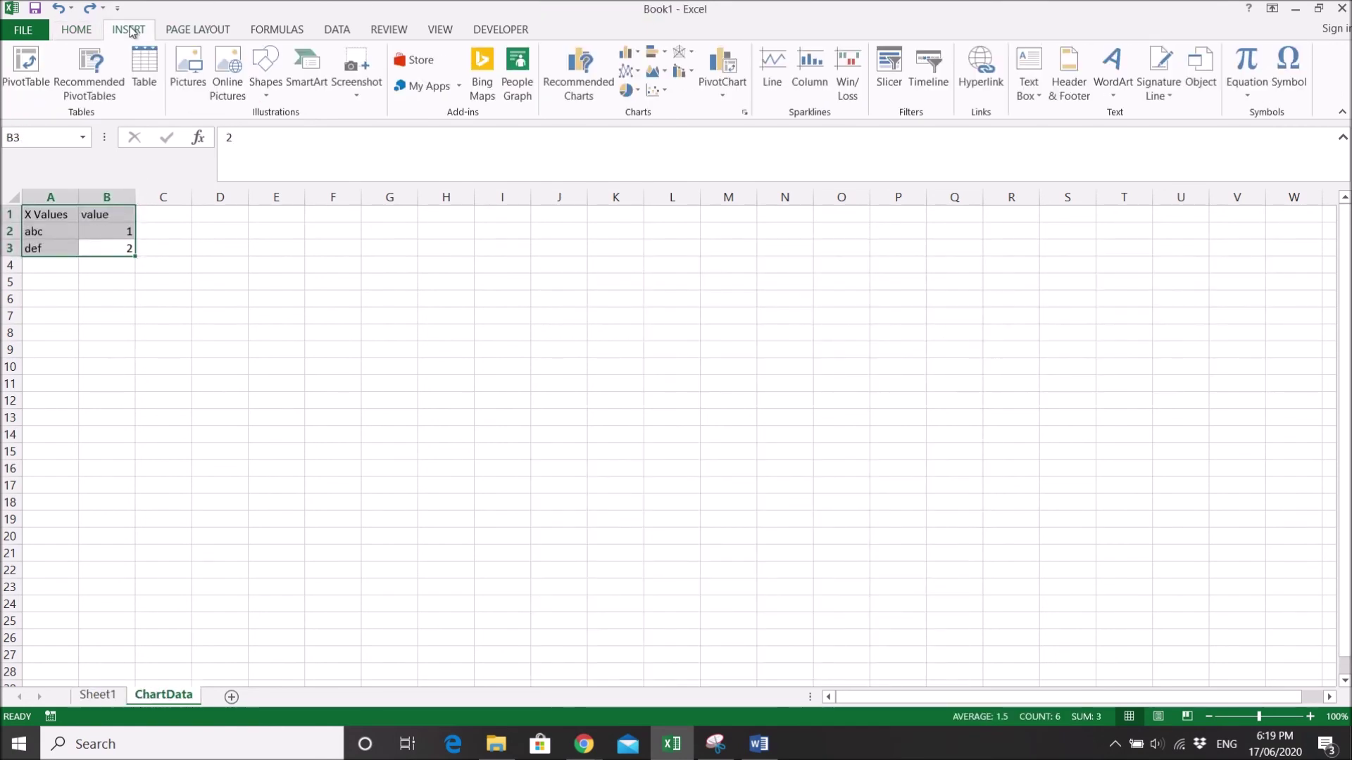
{"action": "left_click", "coordinate": [579, 83]}
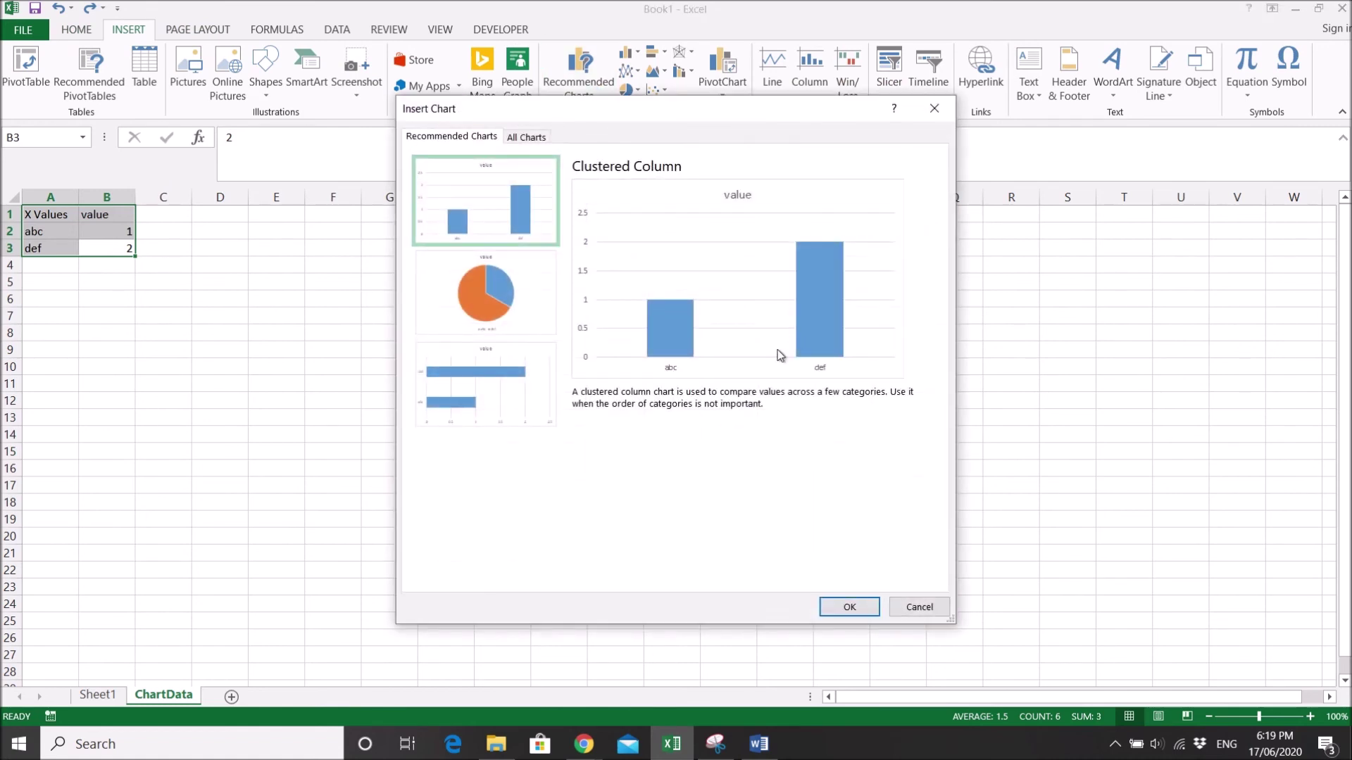
{"action": "left_click", "coordinate": [849, 607]}
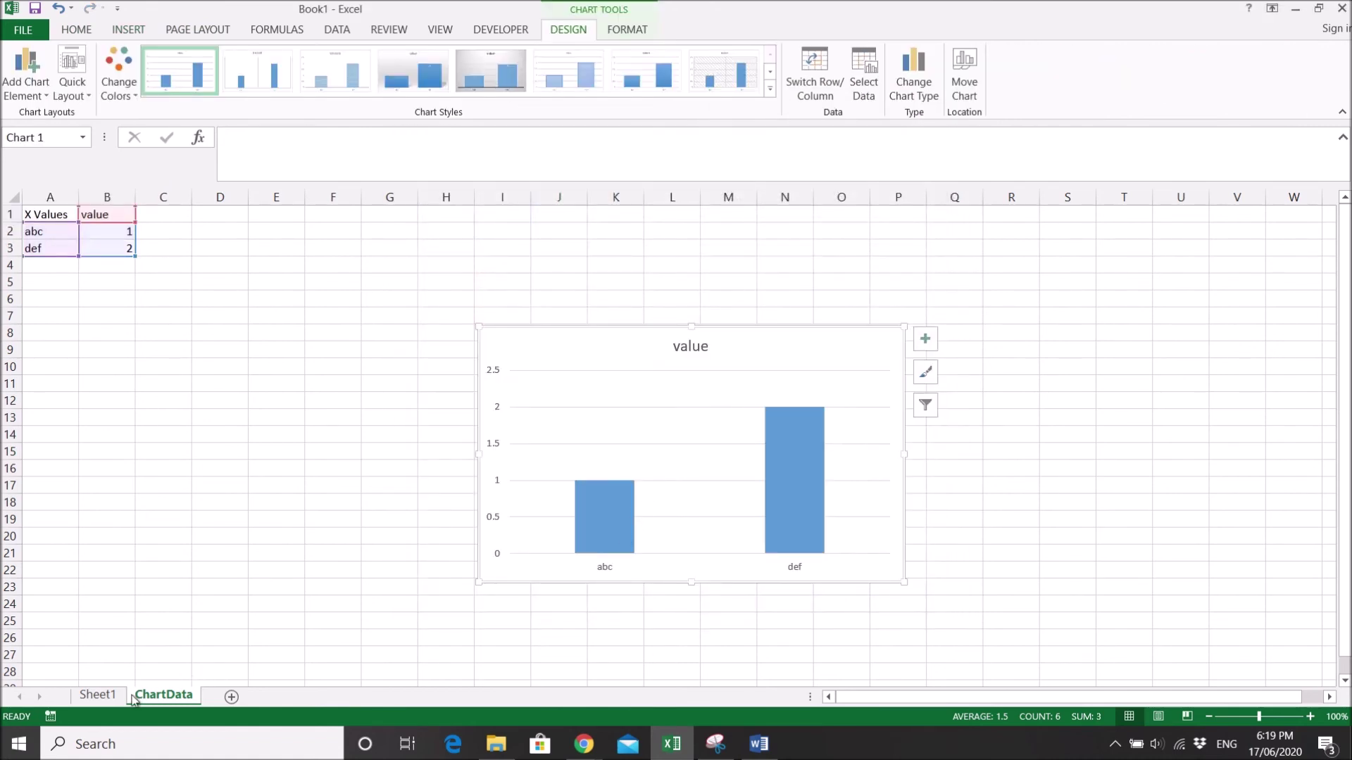
{"action": "left_click_drag", "start_coordinate": [549, 347], "coordinate": [489, 346]}
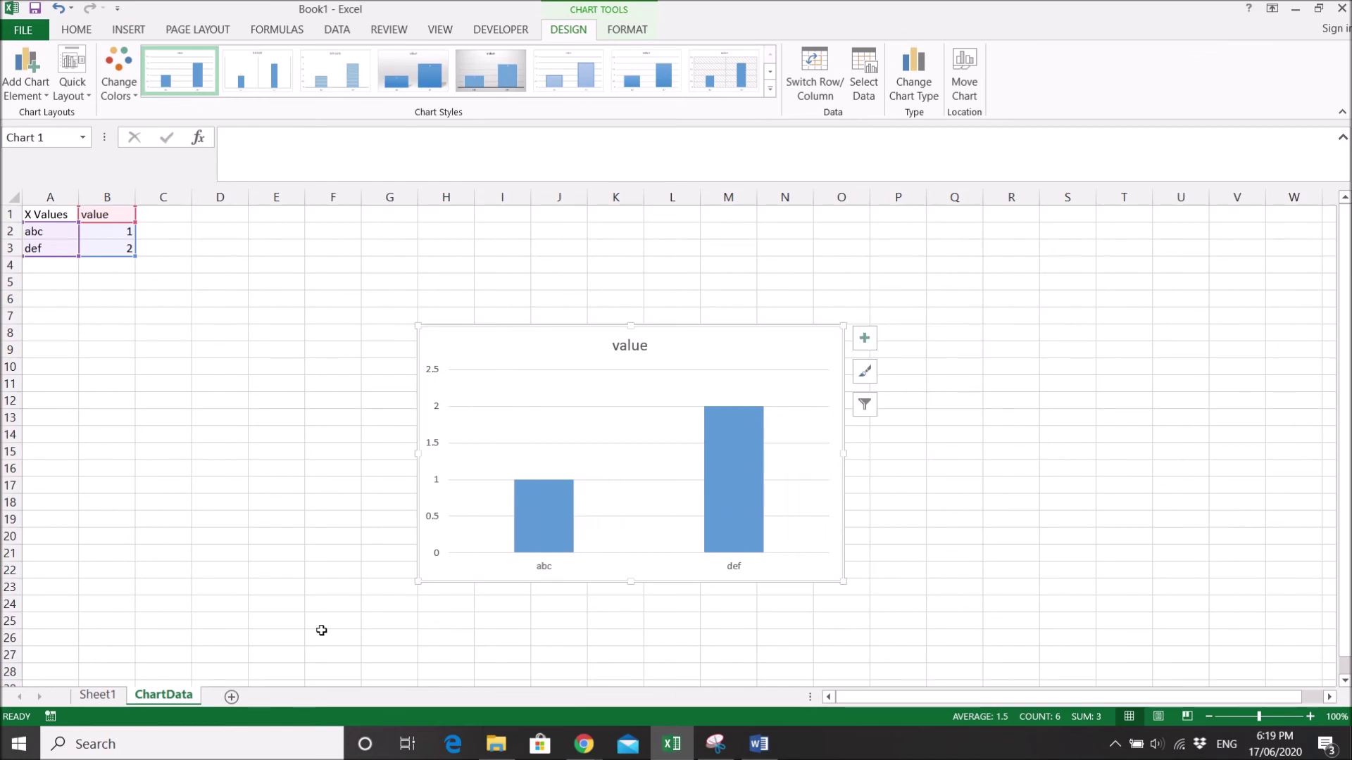
Step: Return to Sheet1's pasted chart and open its Select Data settings
{"action": "left_click", "coordinate": [116, 696]}
{"action": "left_click", "coordinate": [164, 695]}
{"action": "left_click", "coordinate": [105, 695]}
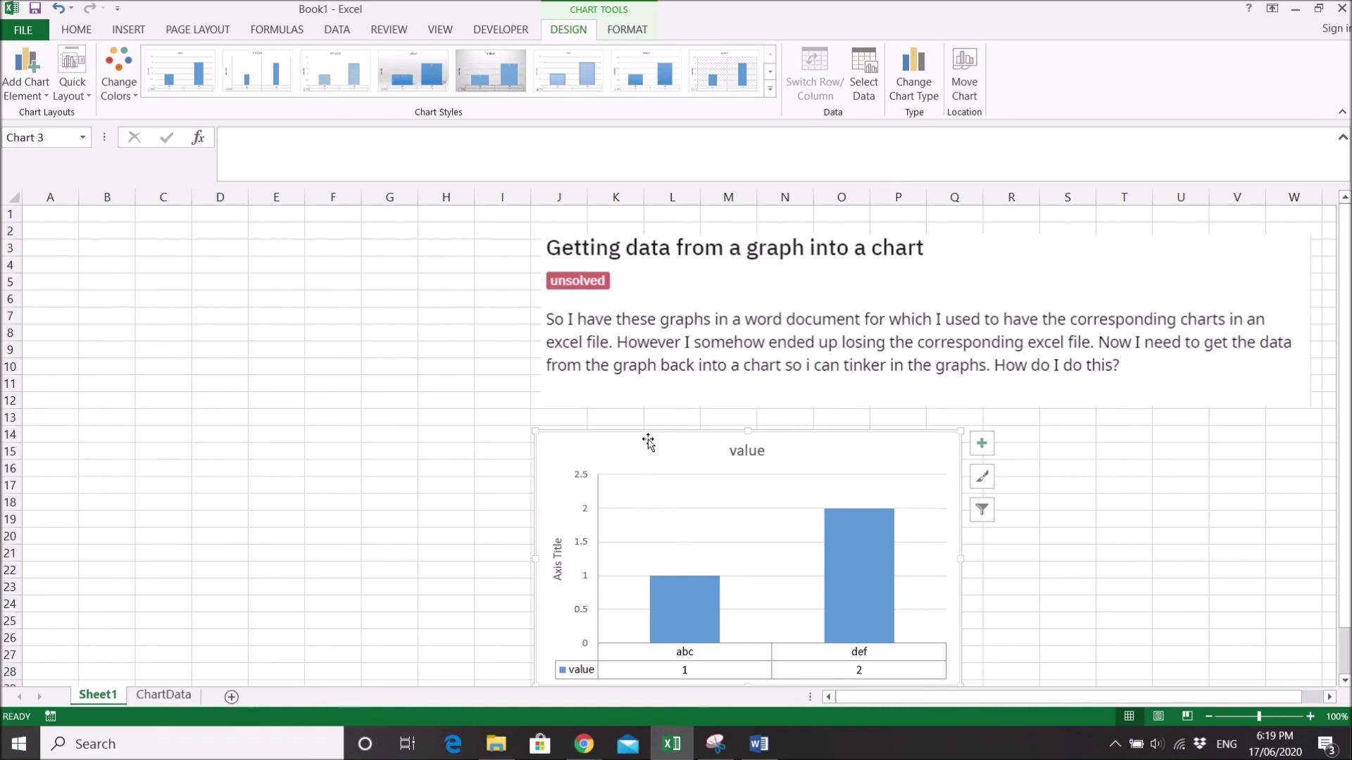
{"action": "left_click", "coordinate": [862, 105]}
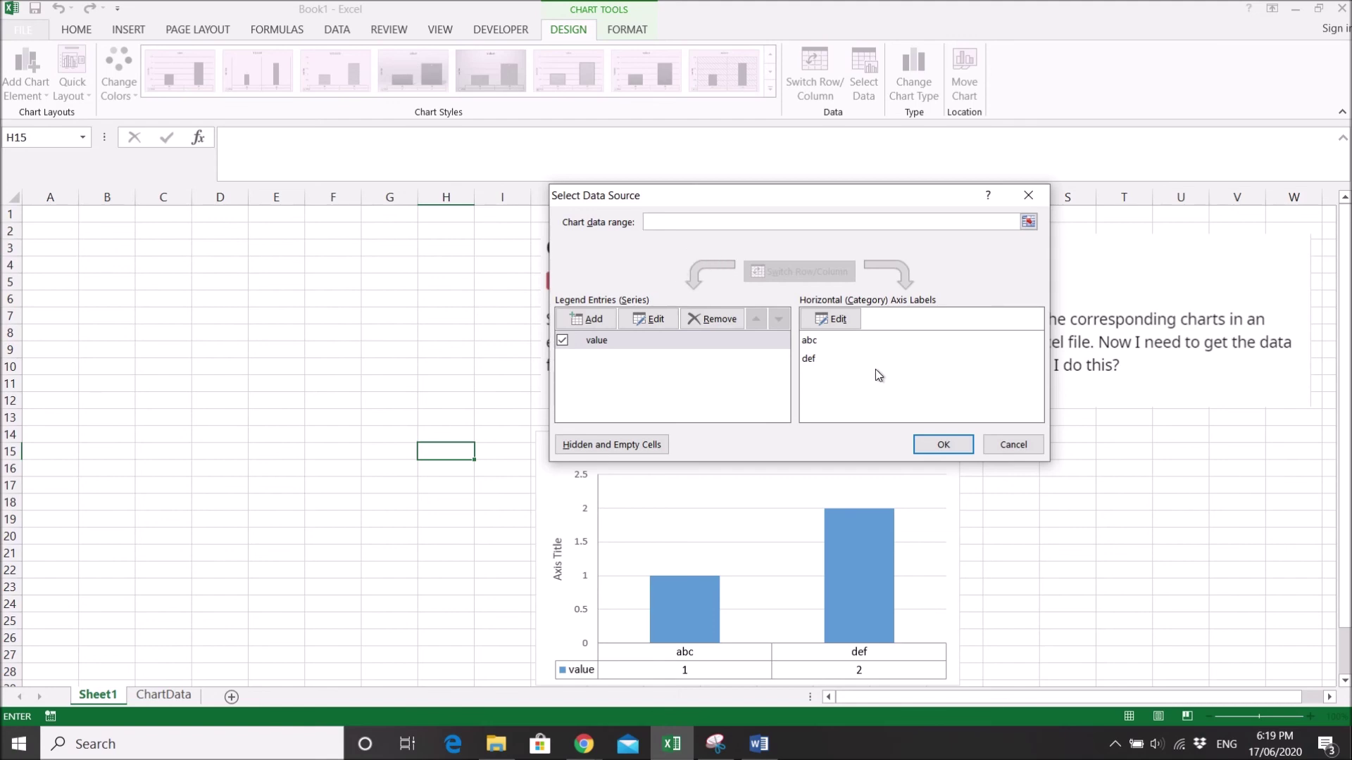
Step: Set the pasted chart's data range to =ChartData!$A$1:$B$3 and move the chart up-left
{"action": "left_click", "coordinate": [1028, 223]}
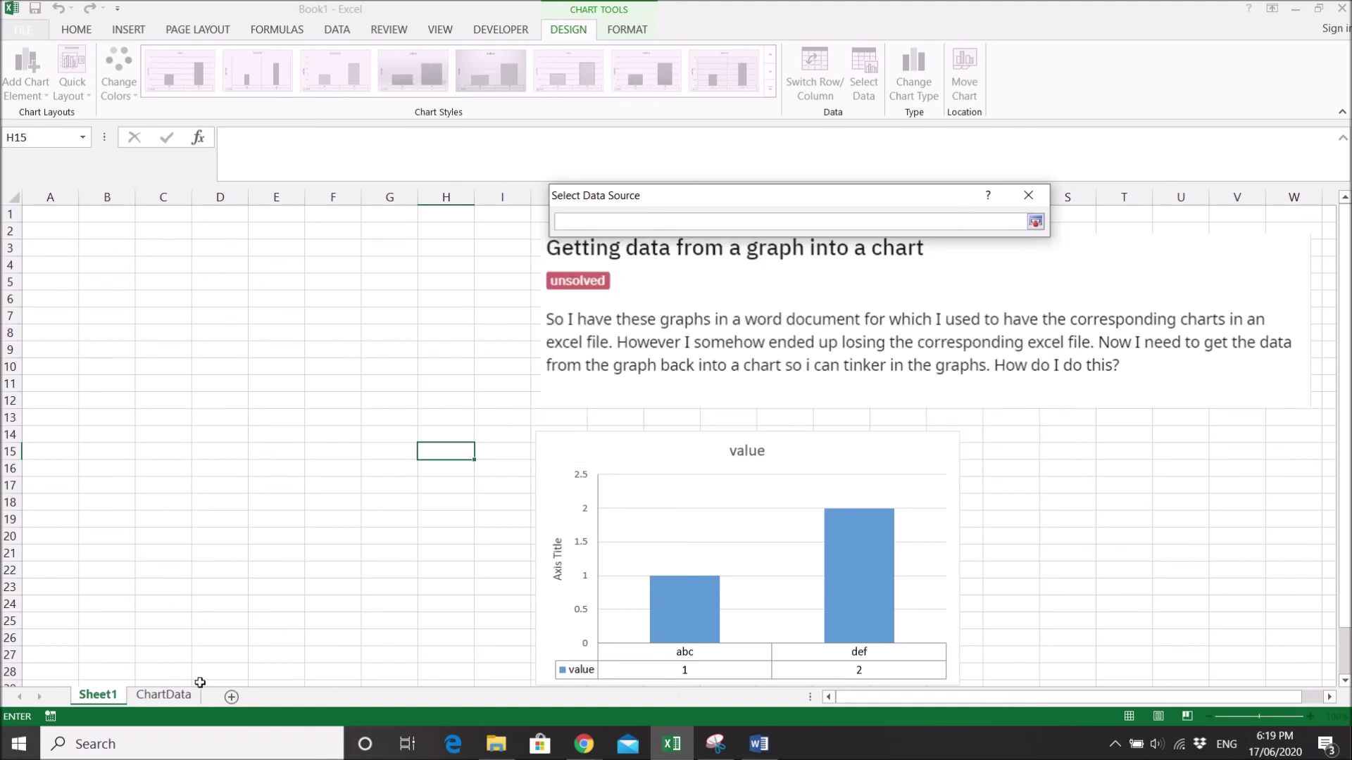
{"action": "left_click", "coordinate": [163, 695]}
{"action": "left_click_drag", "start_coordinate": [115, 247], "coordinate": [41, 213]}
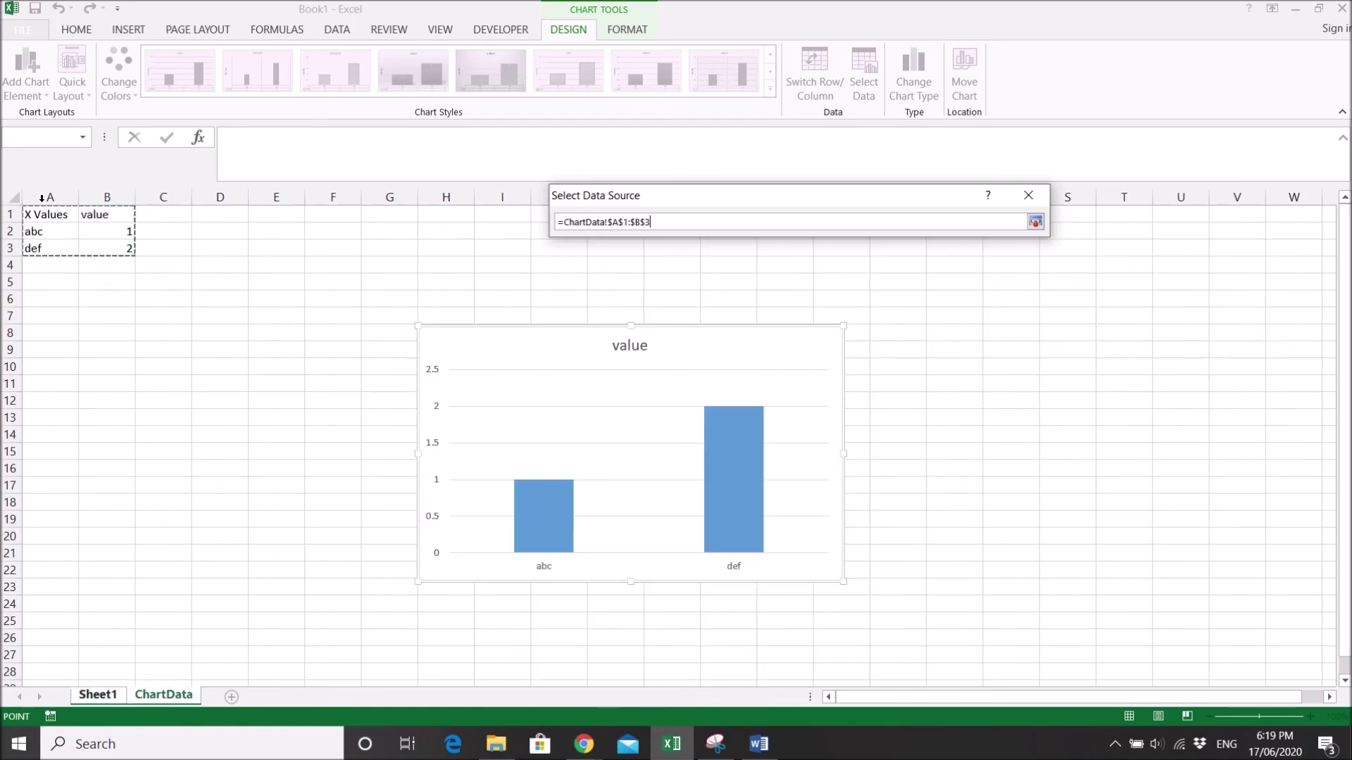
{"action": "key", "text": "Return"}
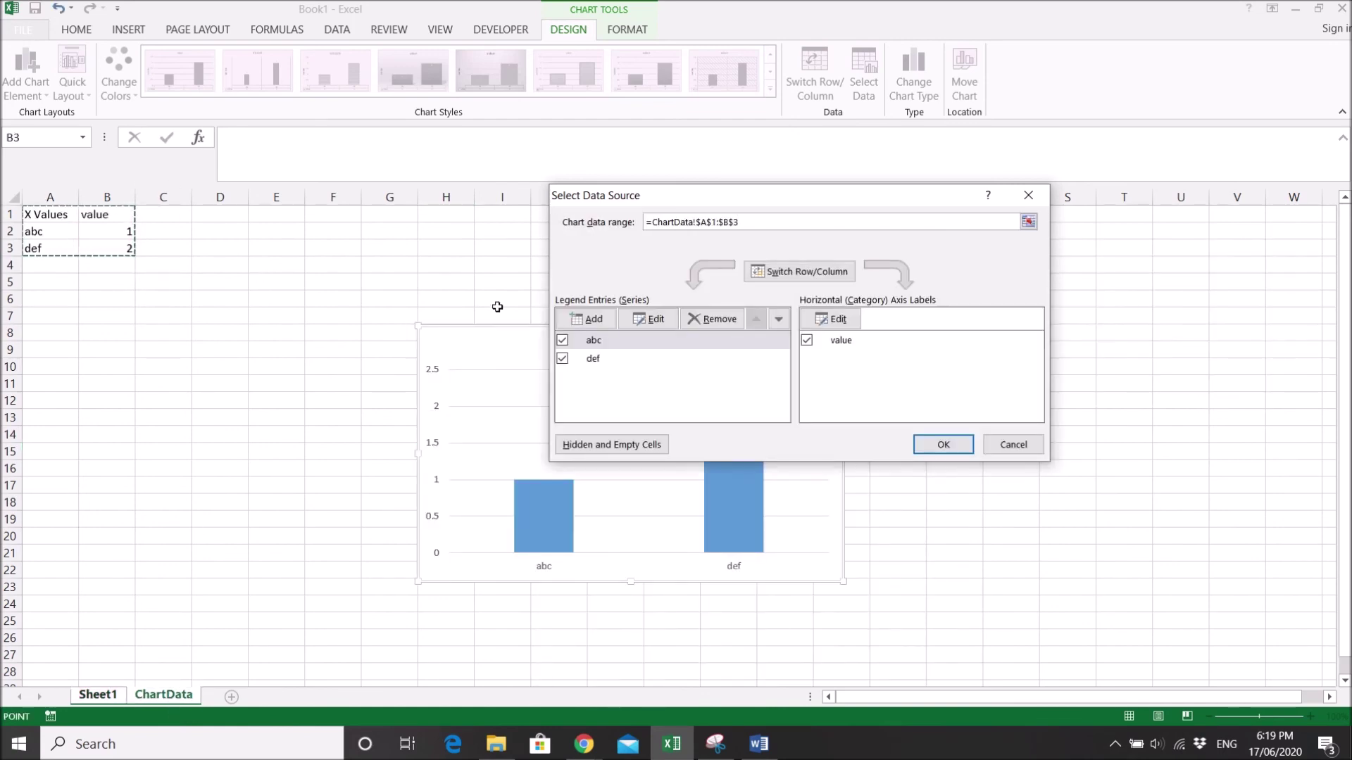
{"action": "left_click", "coordinate": [944, 444]}
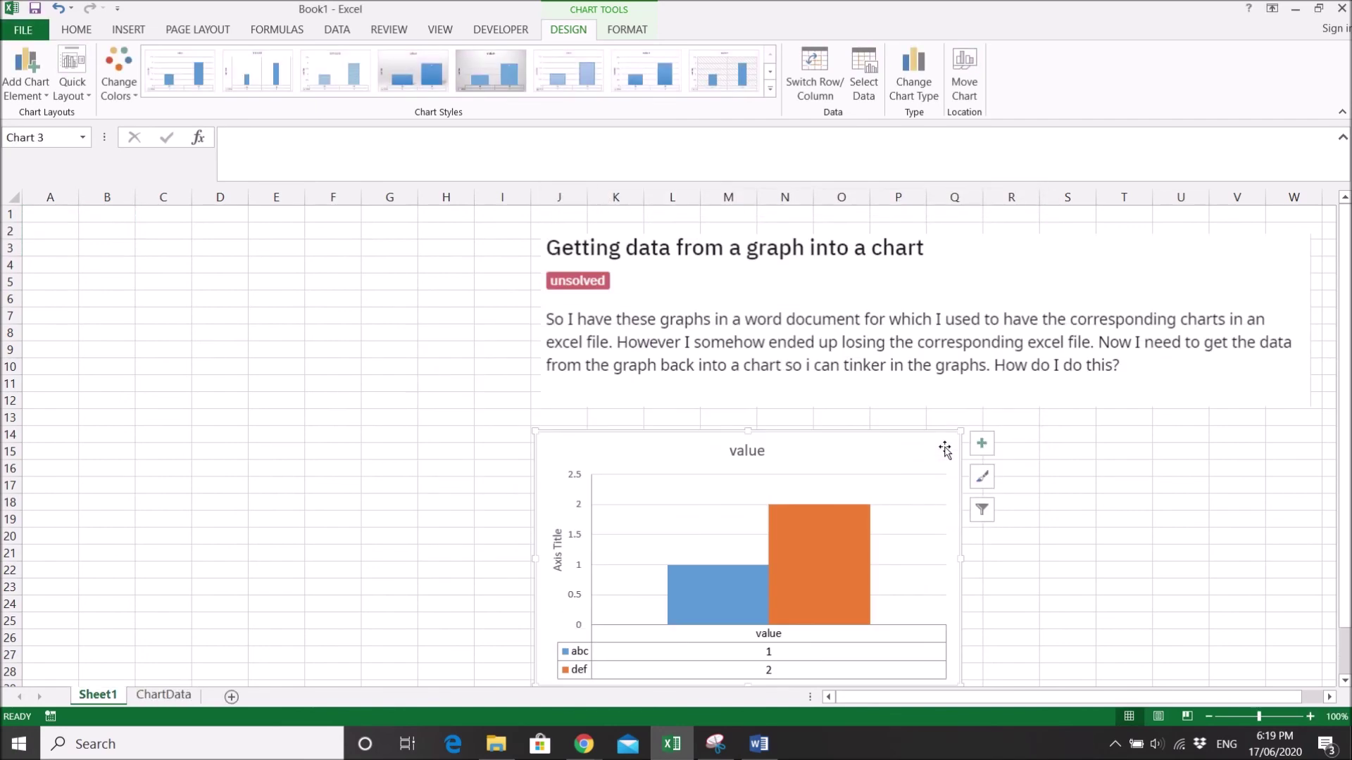
{"action": "left_click_drag", "start_coordinate": [942, 450], "coordinate": [911, 435]}
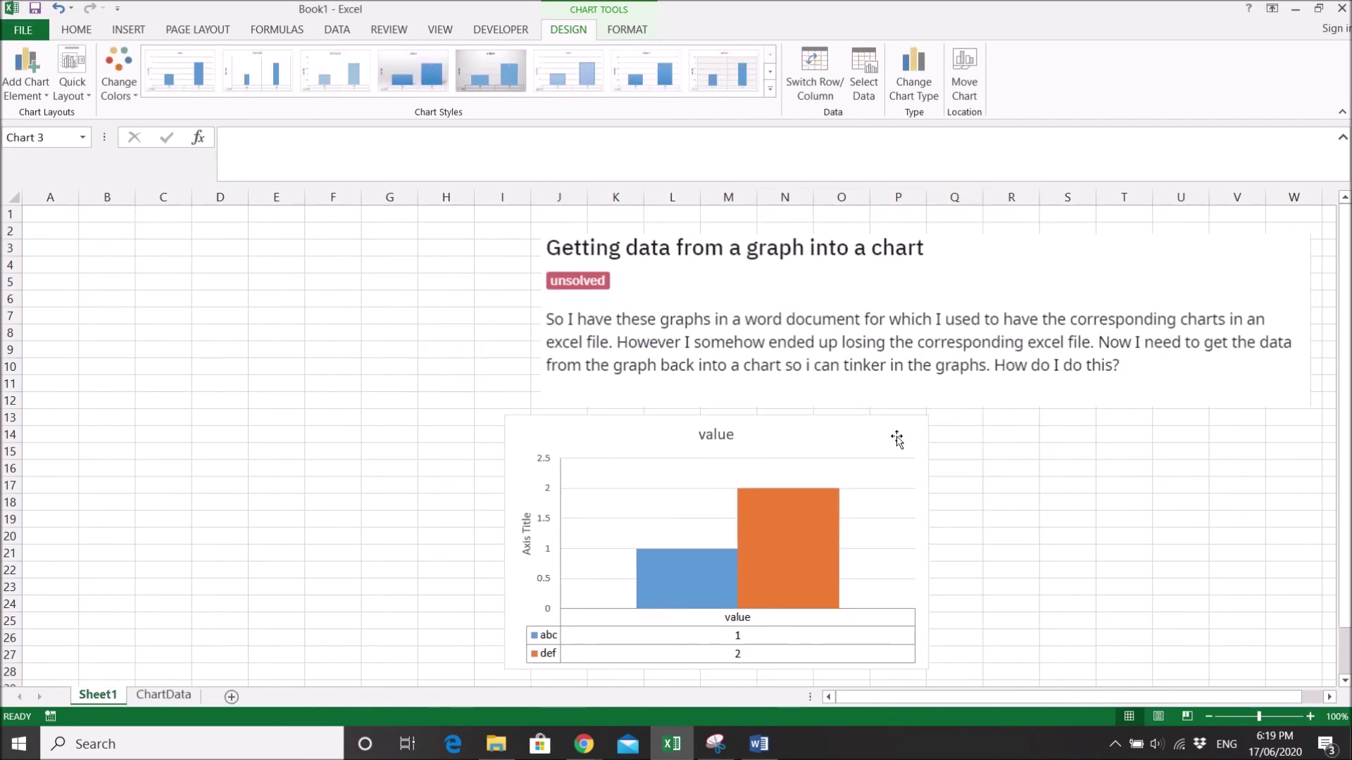
{"action": "left_click", "coordinate": [163, 695]}
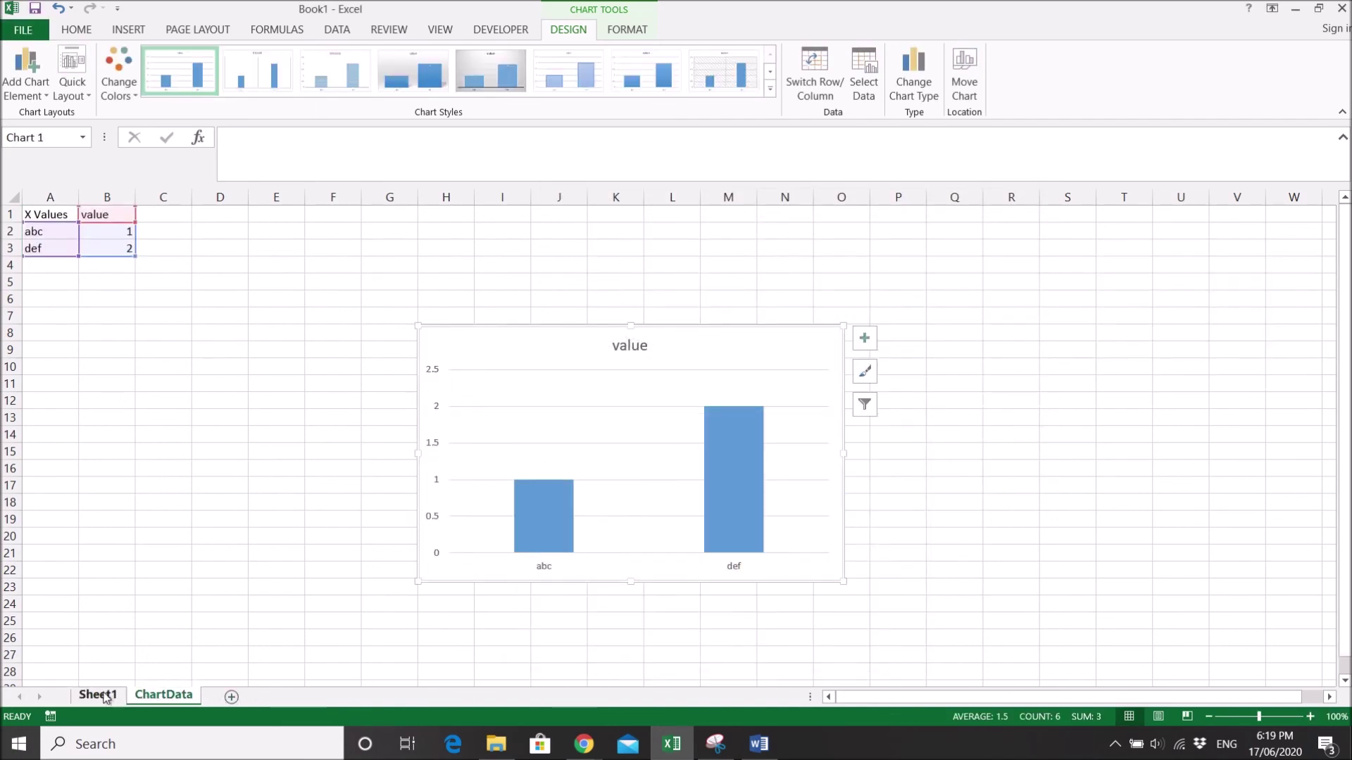
{"action": "left_click", "coordinate": [102, 694]}
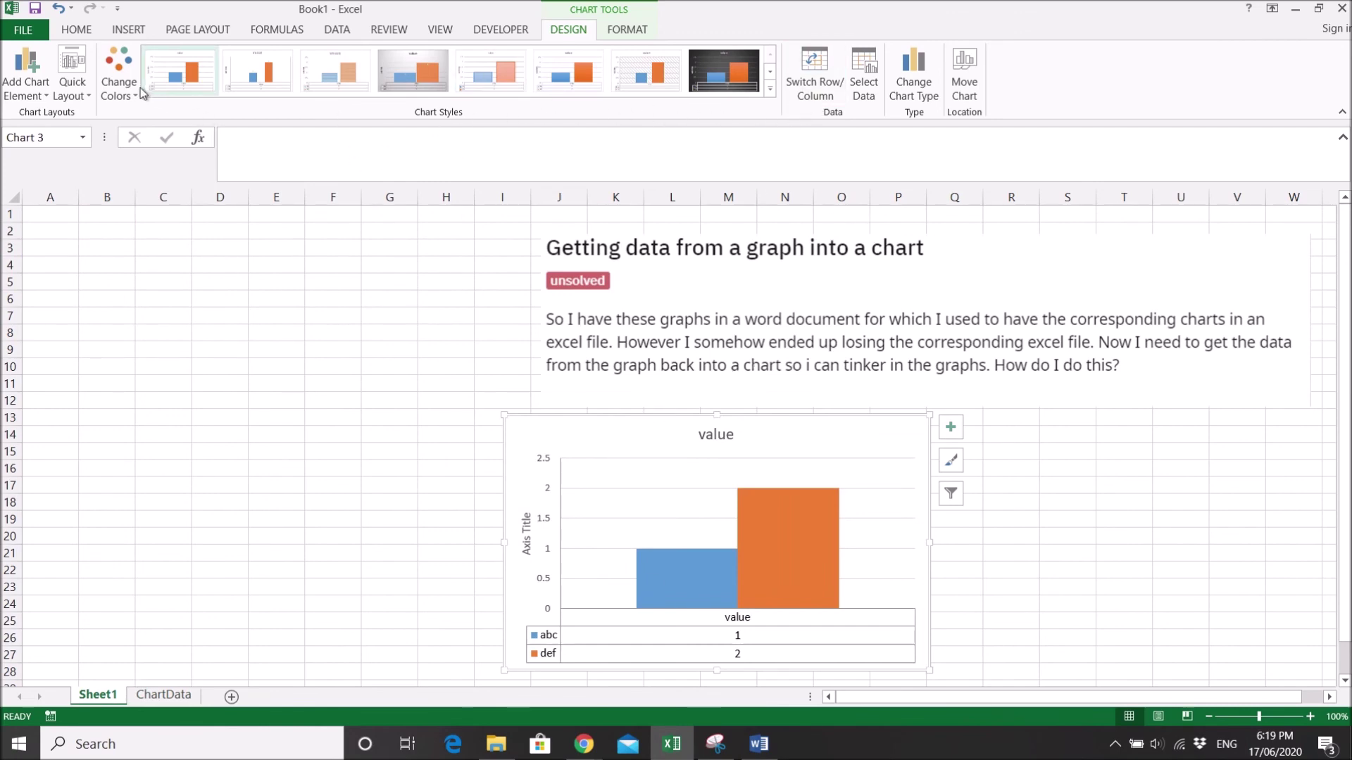
Step: Switch the chart to the second Clustered Column variant, nudge it right, then view ChartData
{"action": "left_click", "coordinate": [118, 83]}
{"action": "left_click", "coordinate": [93, 97]}
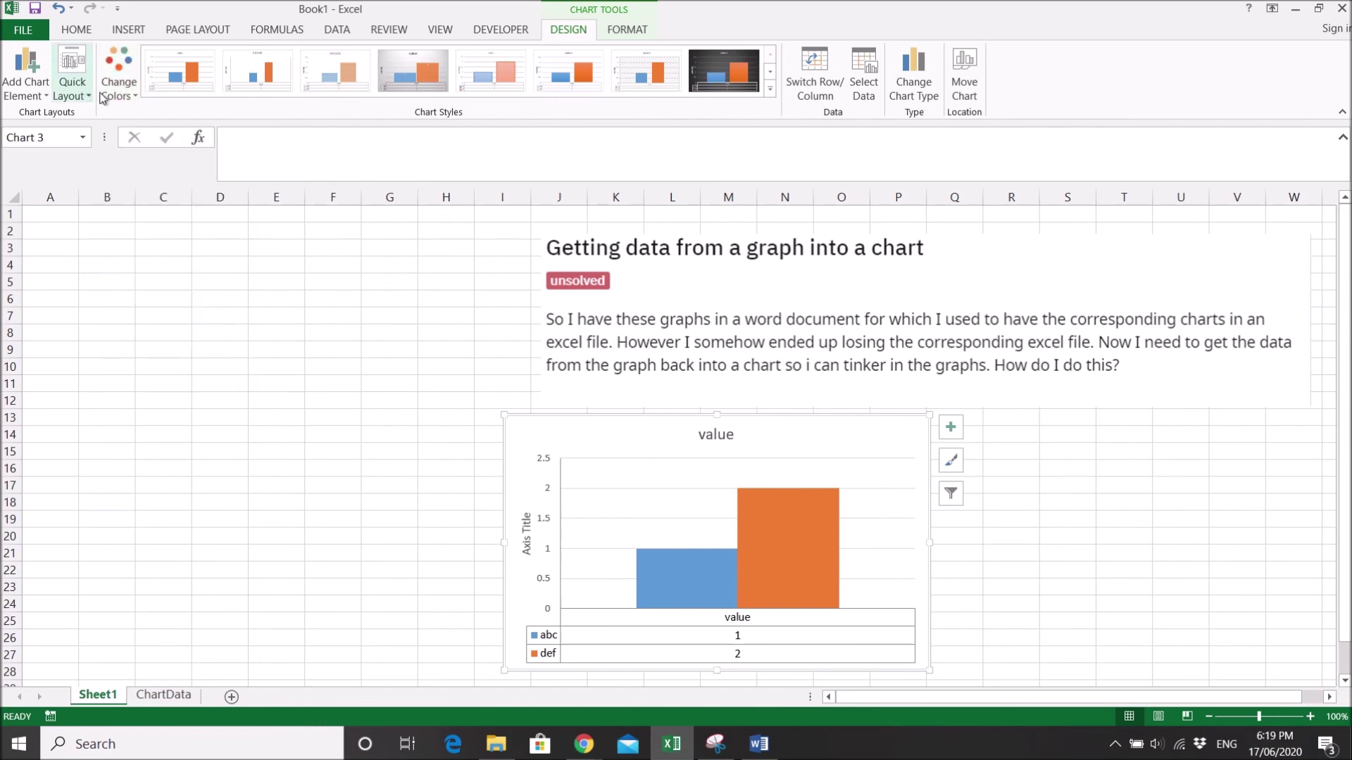
{"action": "left_click", "coordinate": [913, 92]}
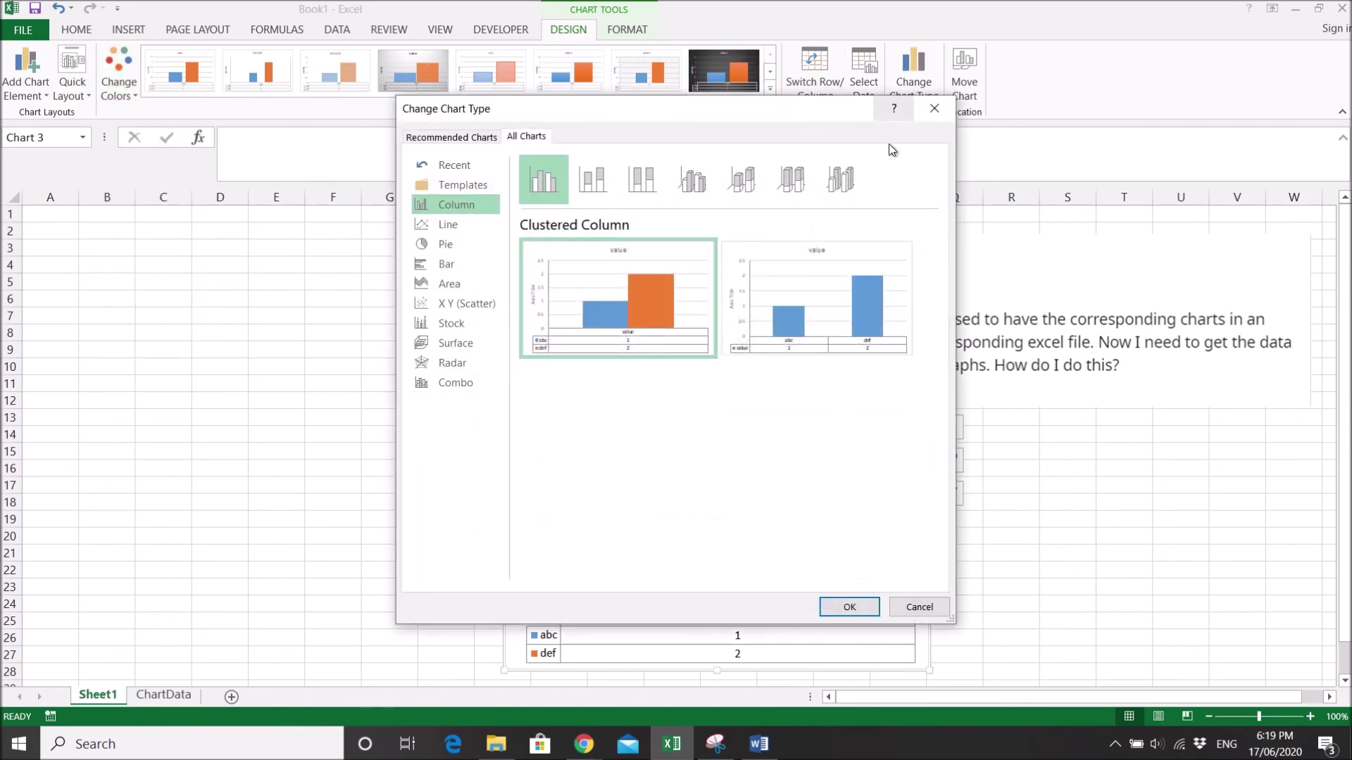
{"action": "mouse_move", "coordinate": [825, 284]}
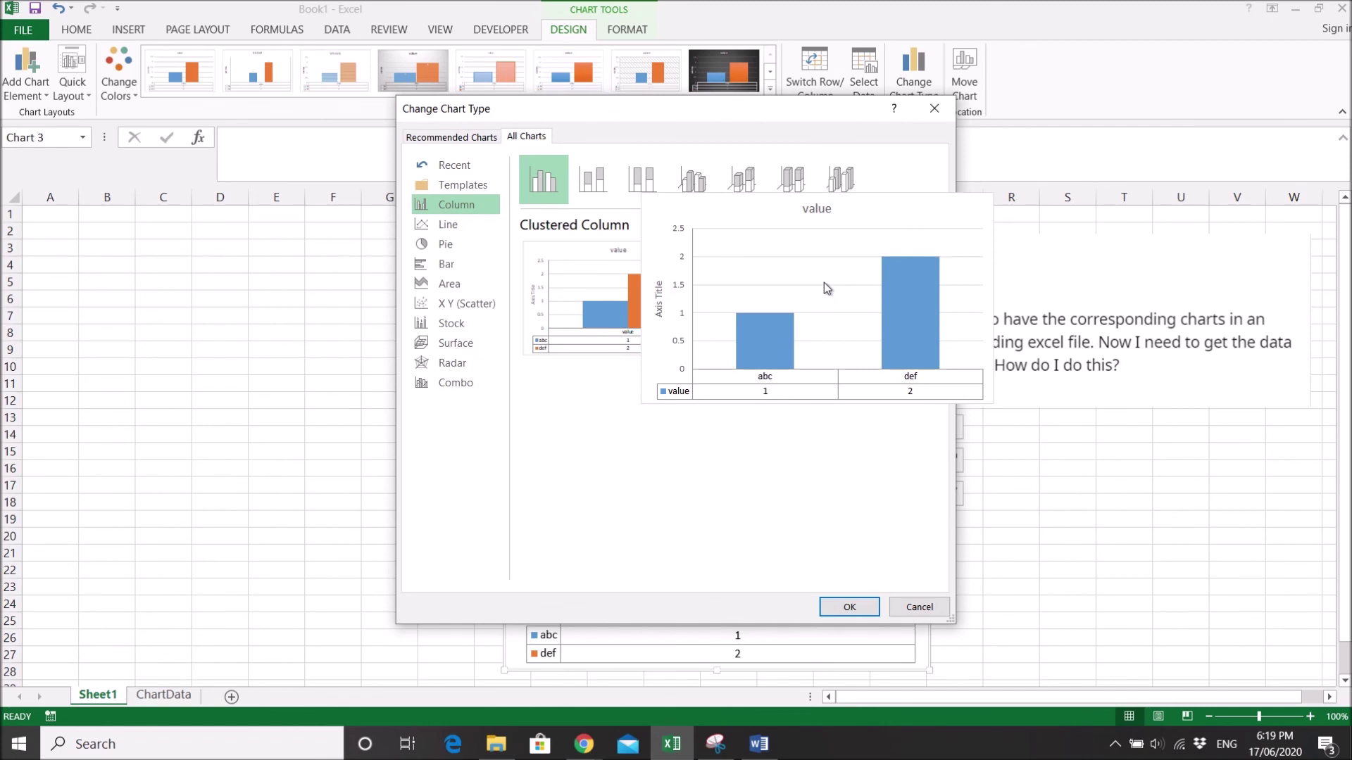
{"action": "left_click", "coordinate": [831, 363]}
{"action": "left_click", "coordinate": [852, 607]}
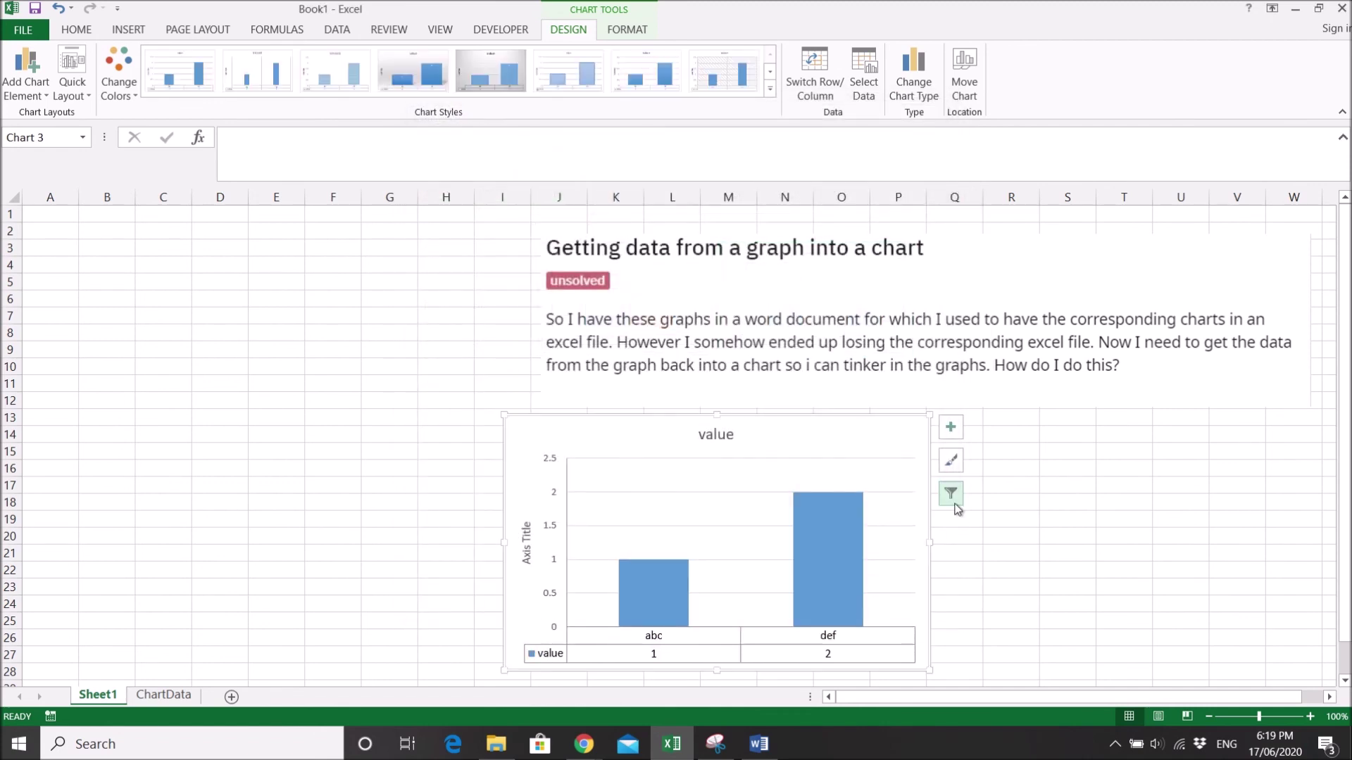
{"action": "left_click_drag", "start_coordinate": [575, 437], "coordinate": [622, 441]}
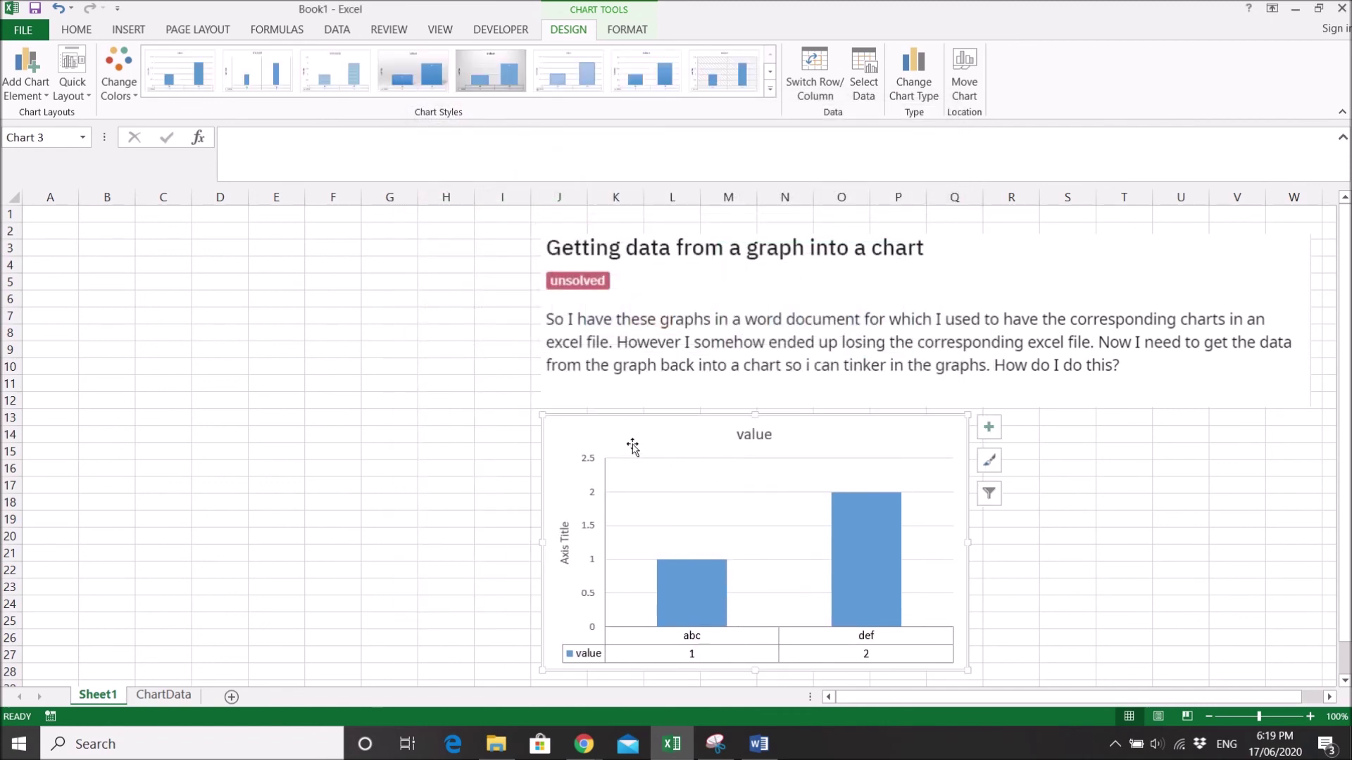
{"action": "left_click", "coordinate": [161, 696]}
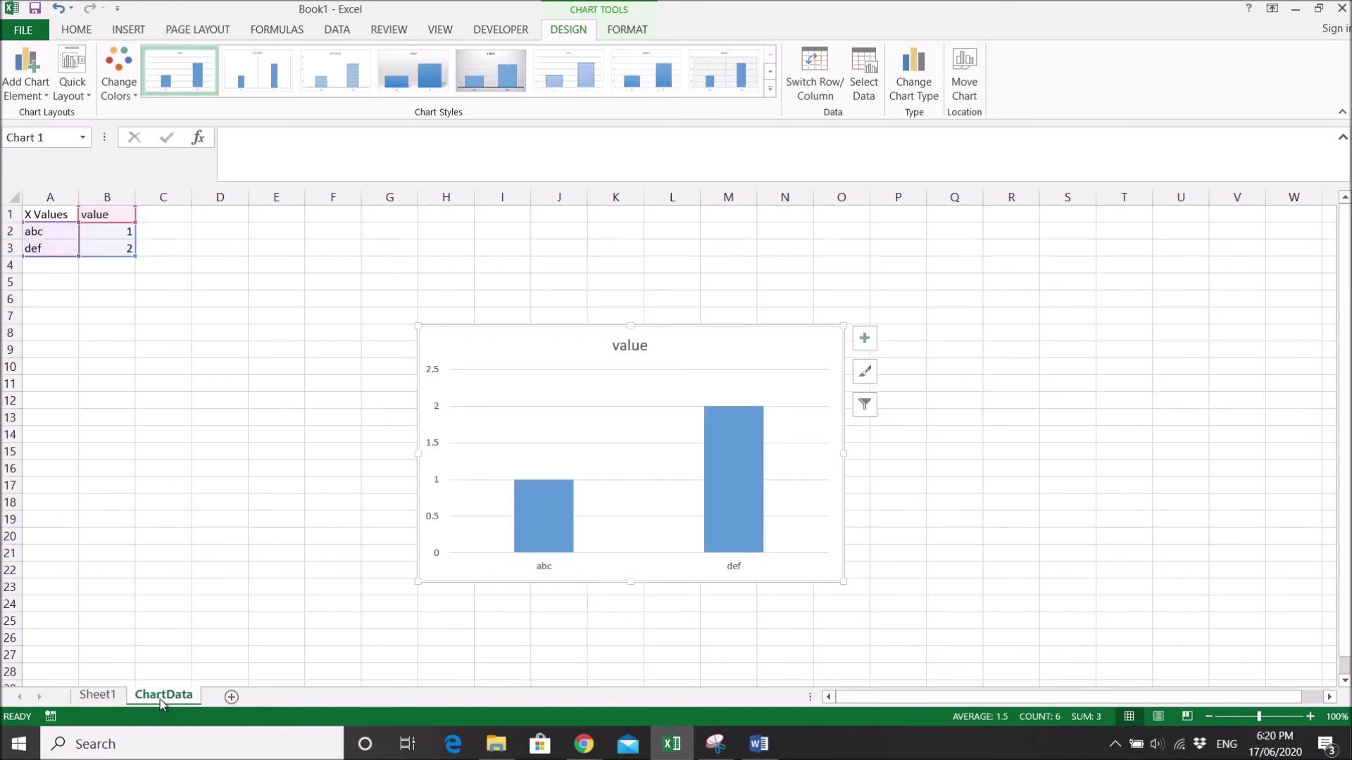
Step: On Sheet1, nudge the relinked 'value' chart into alignment beneath the question image
{"action": "left_click", "coordinate": [98, 700]}
{"action": "left_click_drag", "start_coordinate": [654, 437], "coordinate": [639, 435]}
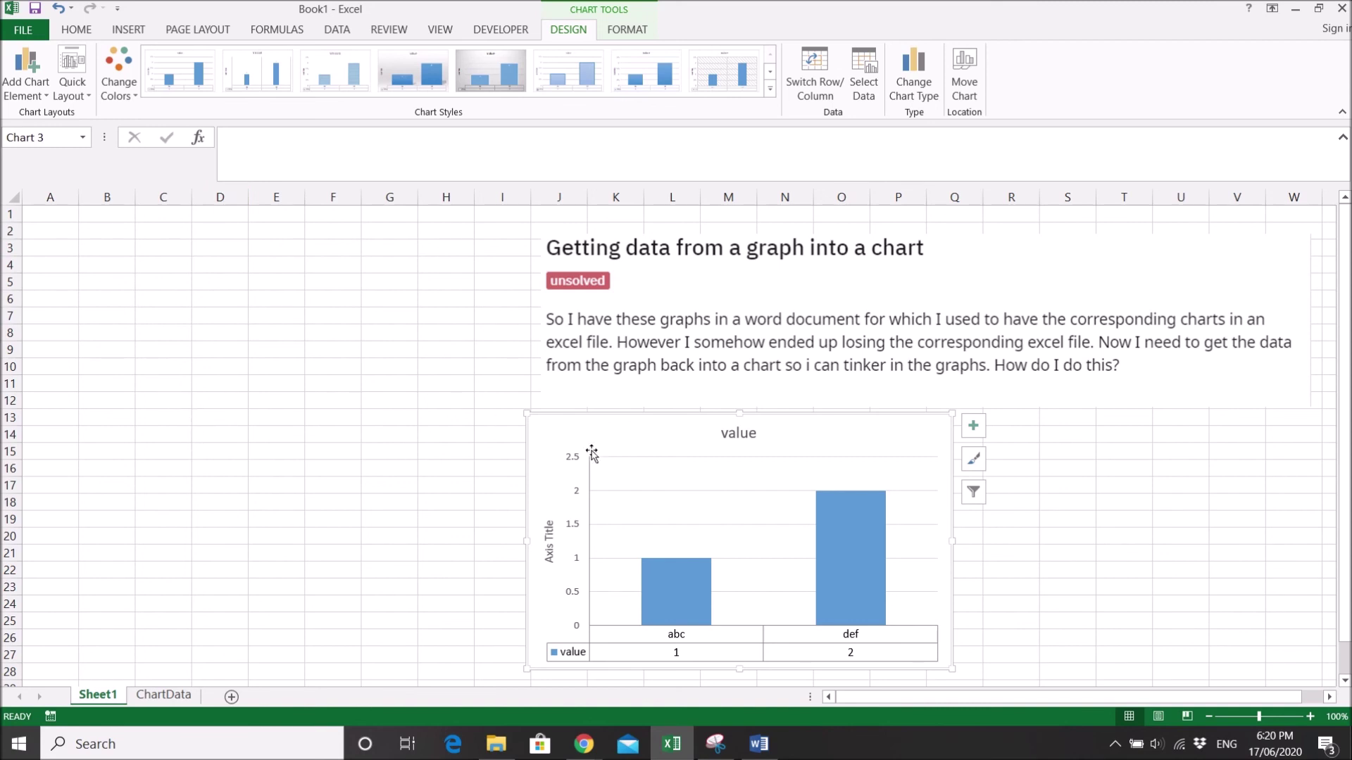
{"action": "mouse_move", "coordinate": [570, 425]}
{"action": "left_mouse_down"}
{"action": "mouse_move", "coordinate": [594, 428]}
{"action": "mouse_move", "coordinate": [578, 428]}
{"action": "left_mouse_up"}
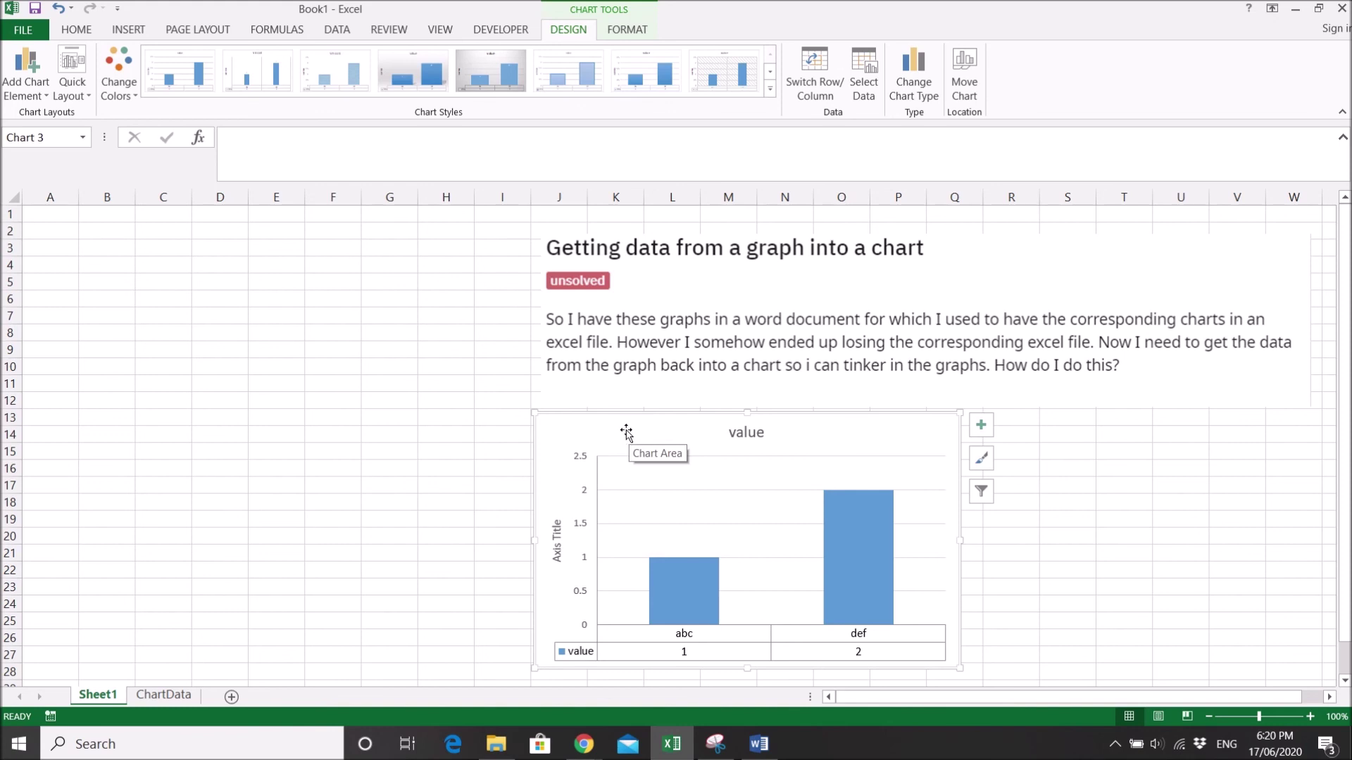
{"action": "left_click_drag", "start_coordinate": [625, 431], "coordinate": [622, 436]}
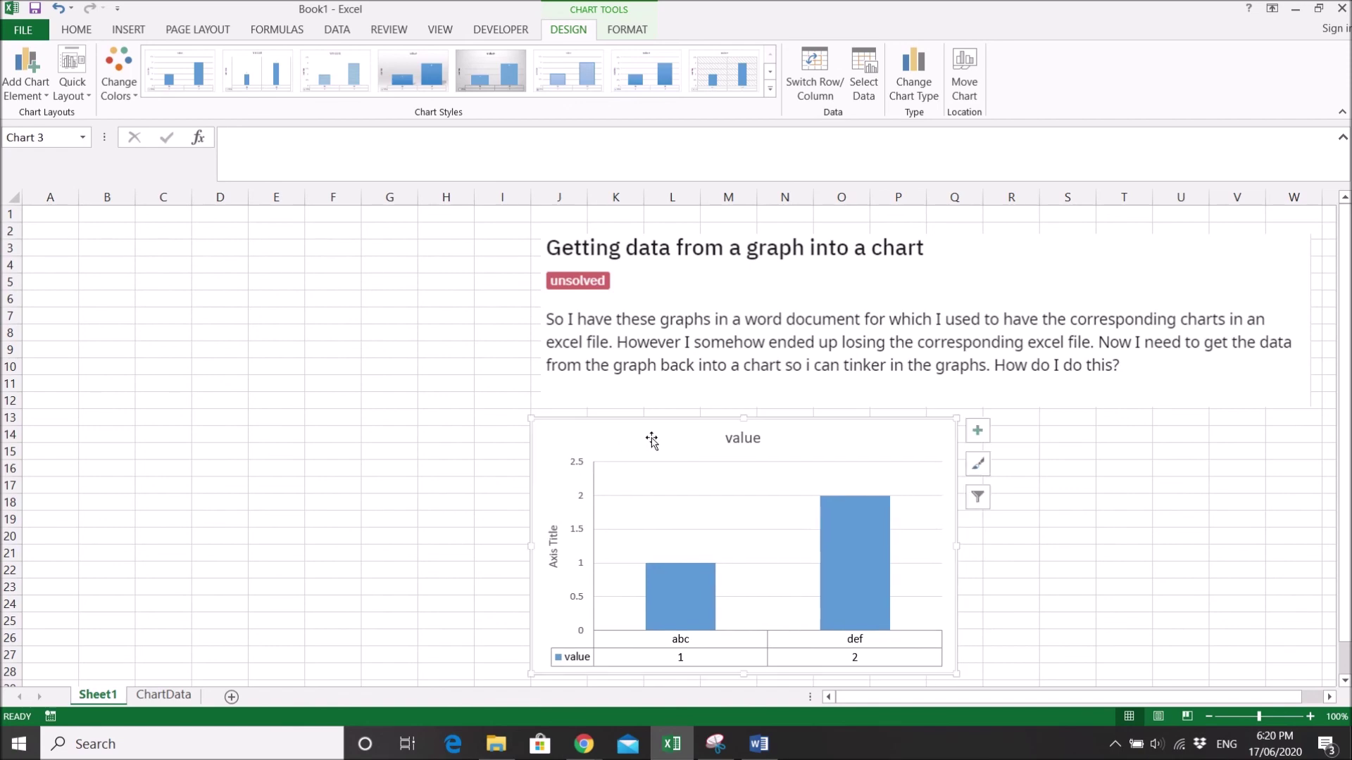